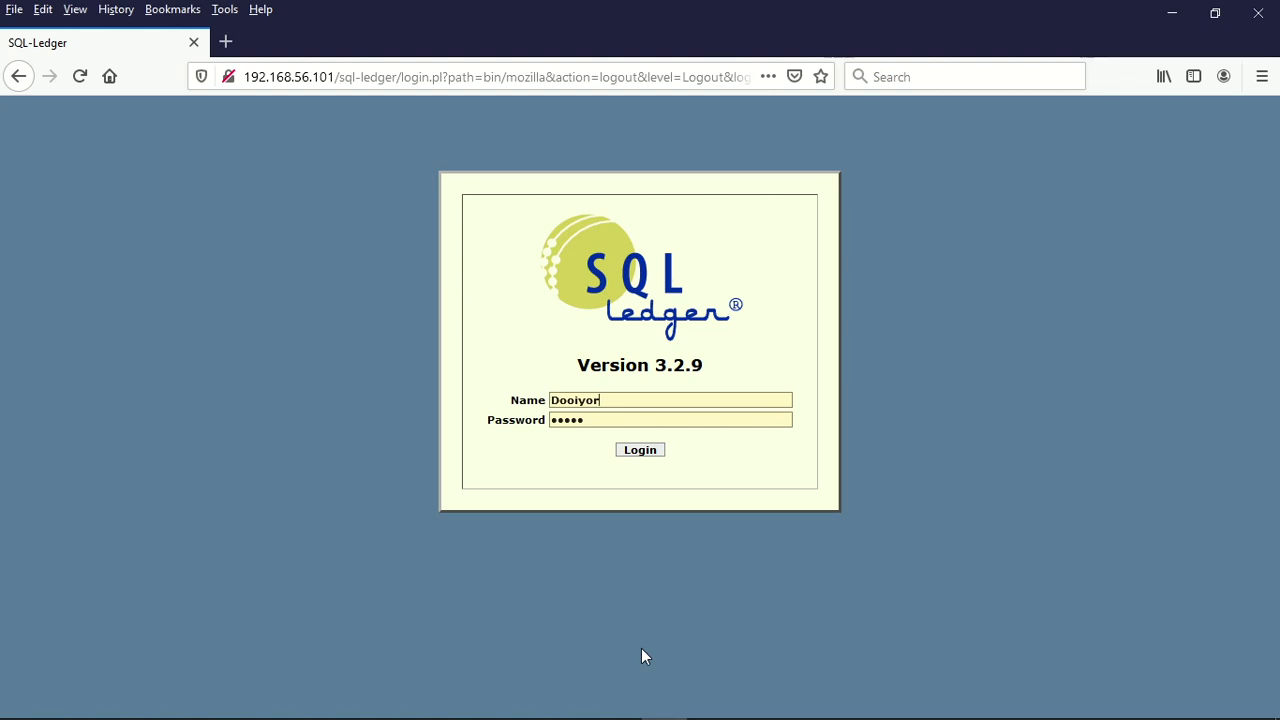
- Log in to SQL-Ledger with the user's name and password to reach the 3.2.9 start page
{"action": "left_click", "coordinate": [642, 450]}
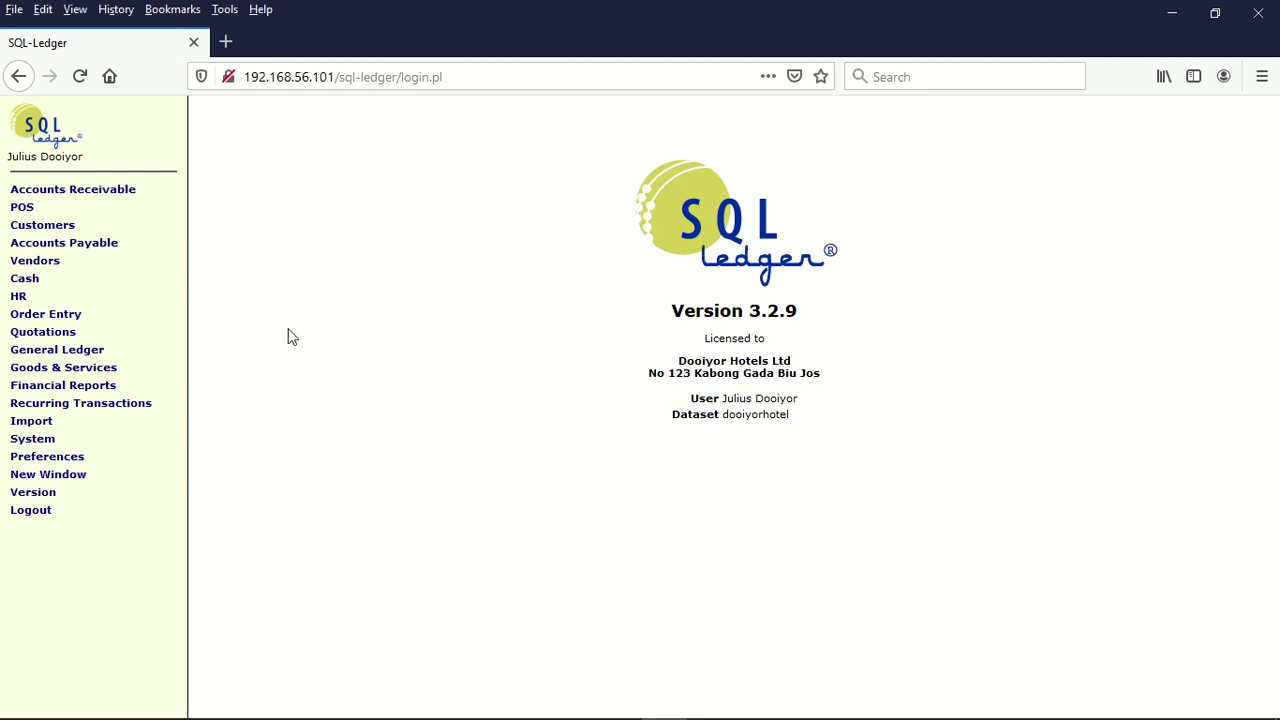
- Start a Front Office sales order described 'Accommodation' and dated 02/26/2021
{"action": "left_click", "coordinate": [62, 314]}
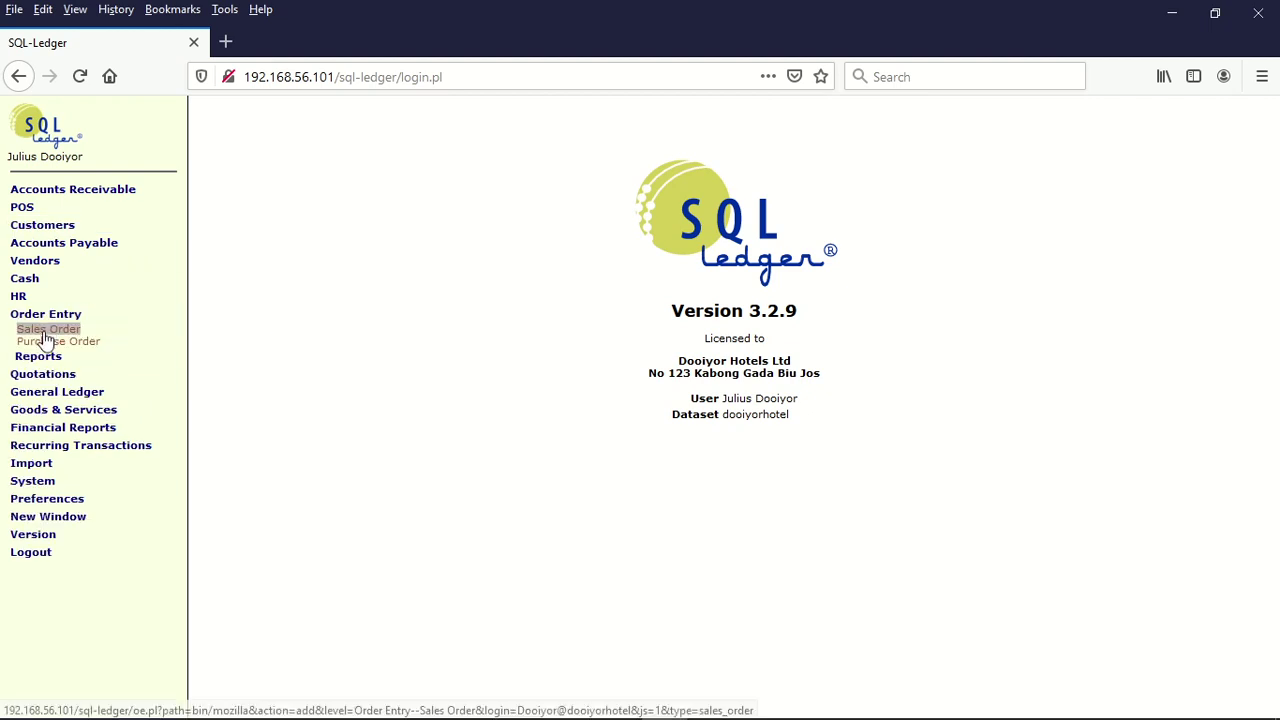
{"action": "left_click", "coordinate": [44, 334]}
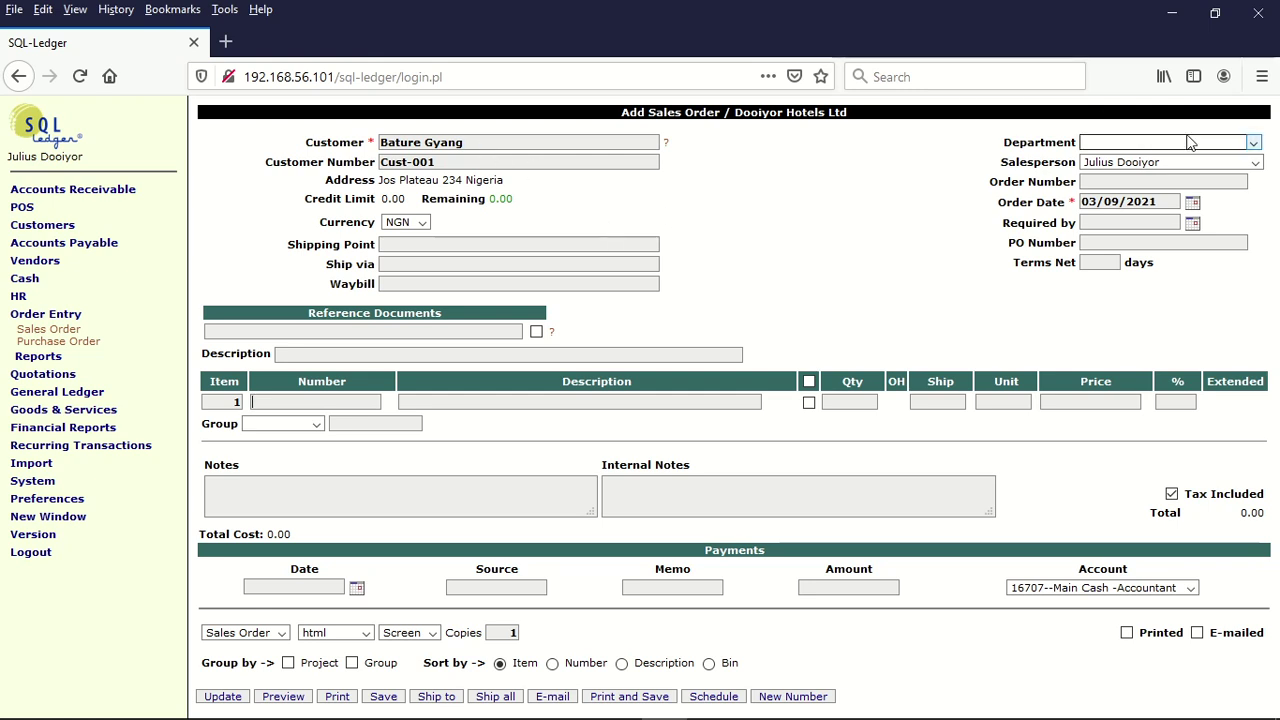
{"action": "left_click", "coordinate": [1253, 147]}
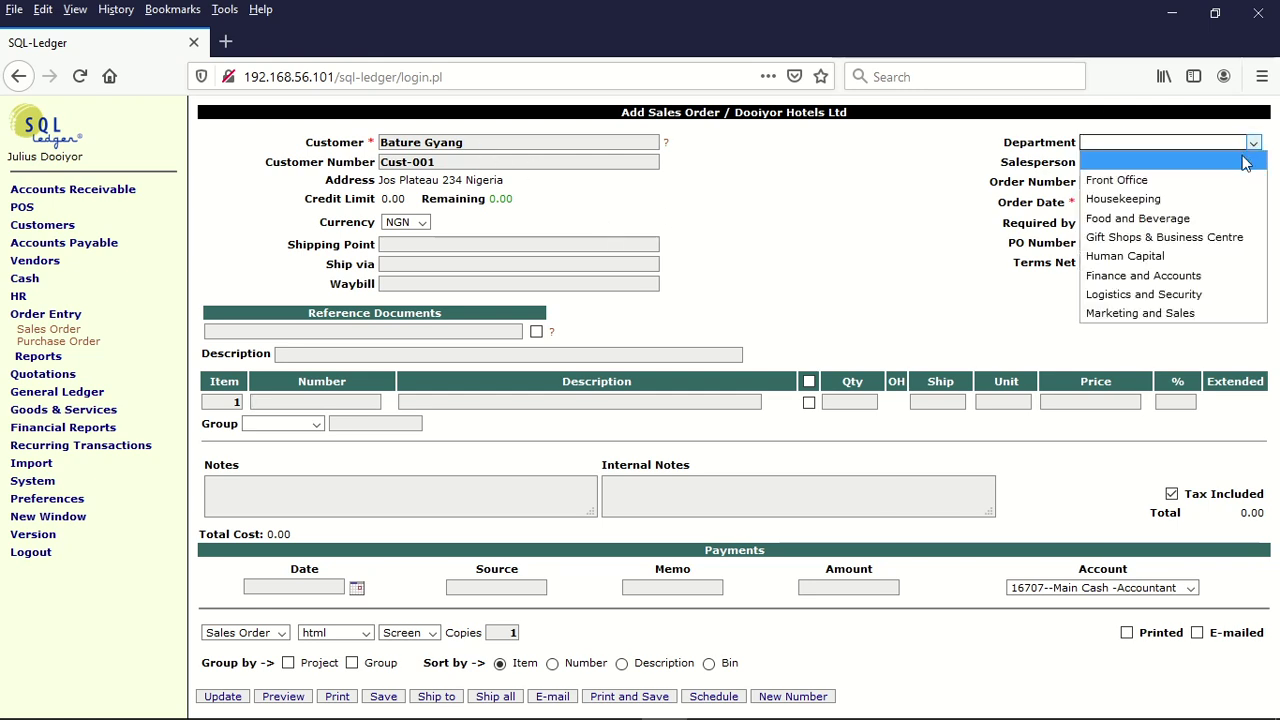
{"action": "left_click", "coordinate": [1158, 181]}
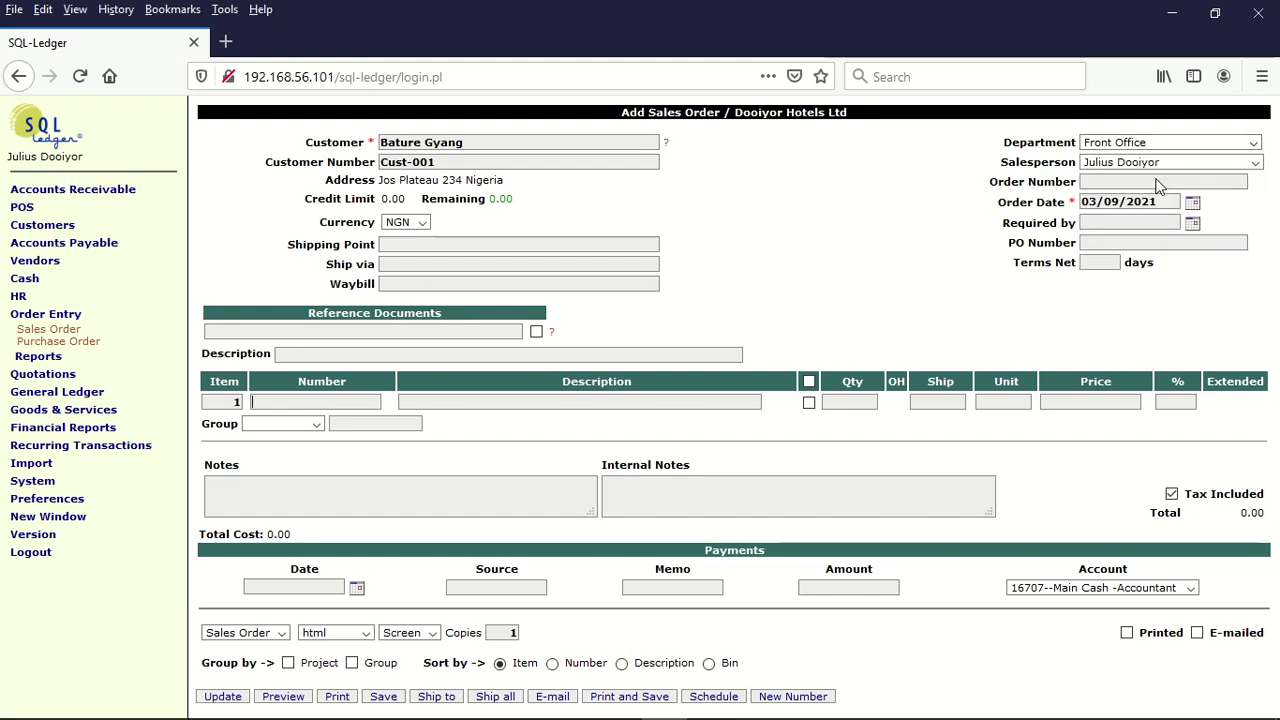
{"action": "left_click", "coordinate": [420, 353]}
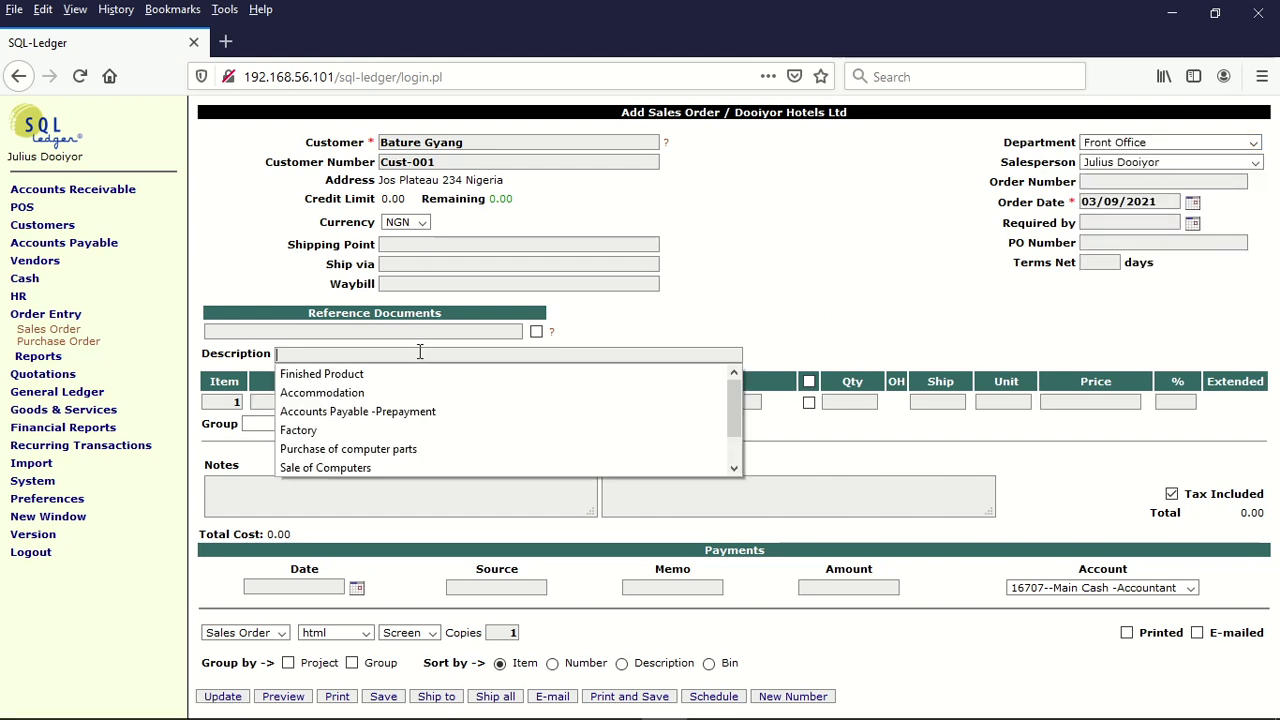
{"action": "left_click", "coordinate": [344, 395]}
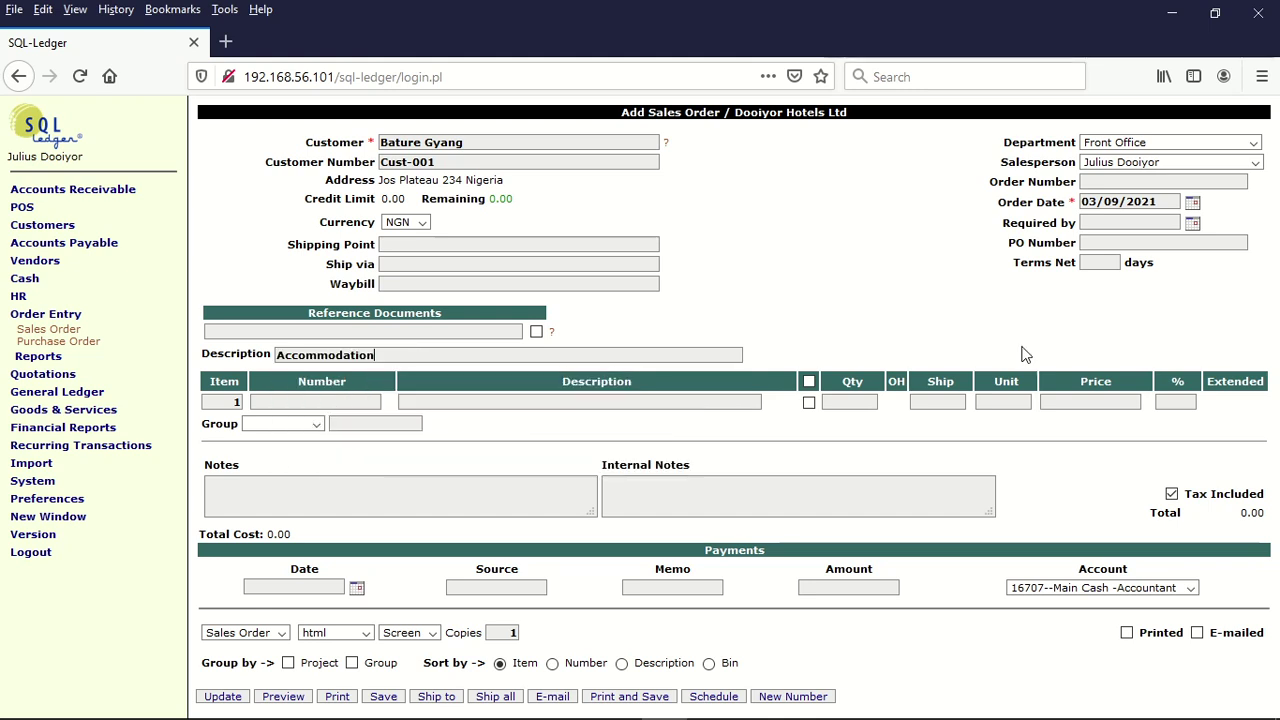
{"action": "left_click", "coordinate": [1193, 203]}
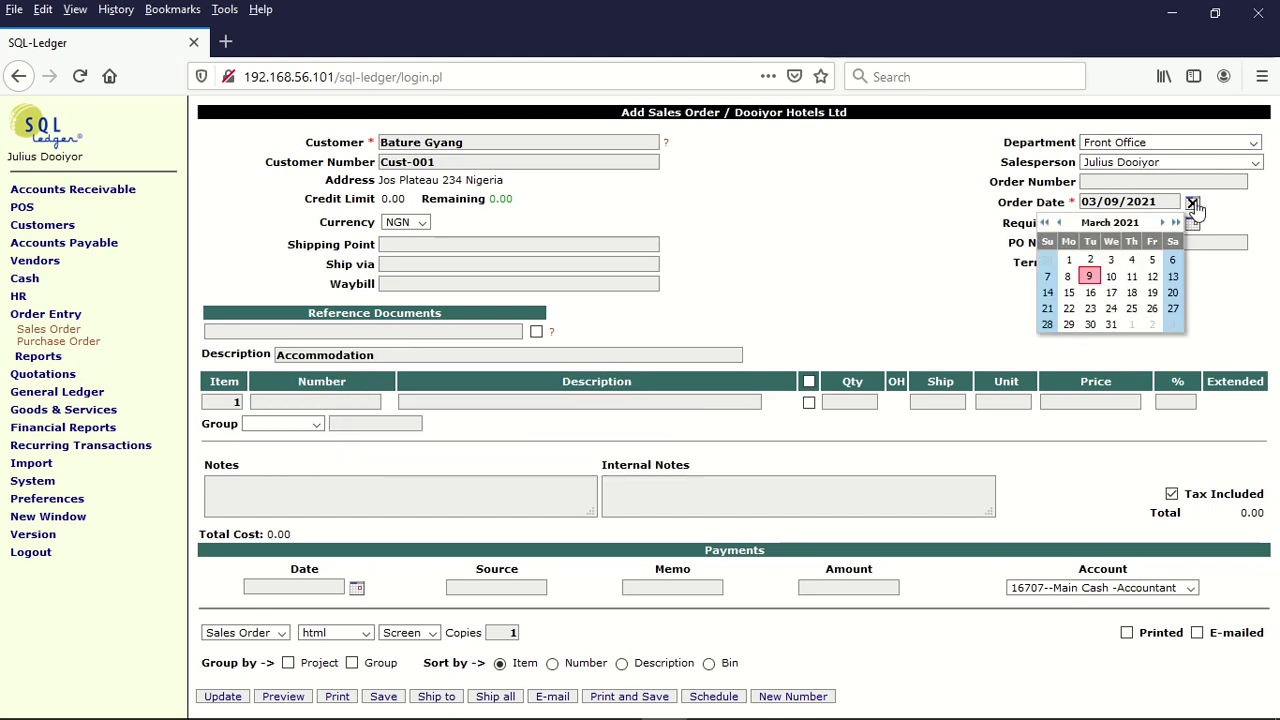
{"action": "left_click", "coordinate": [1060, 224]}
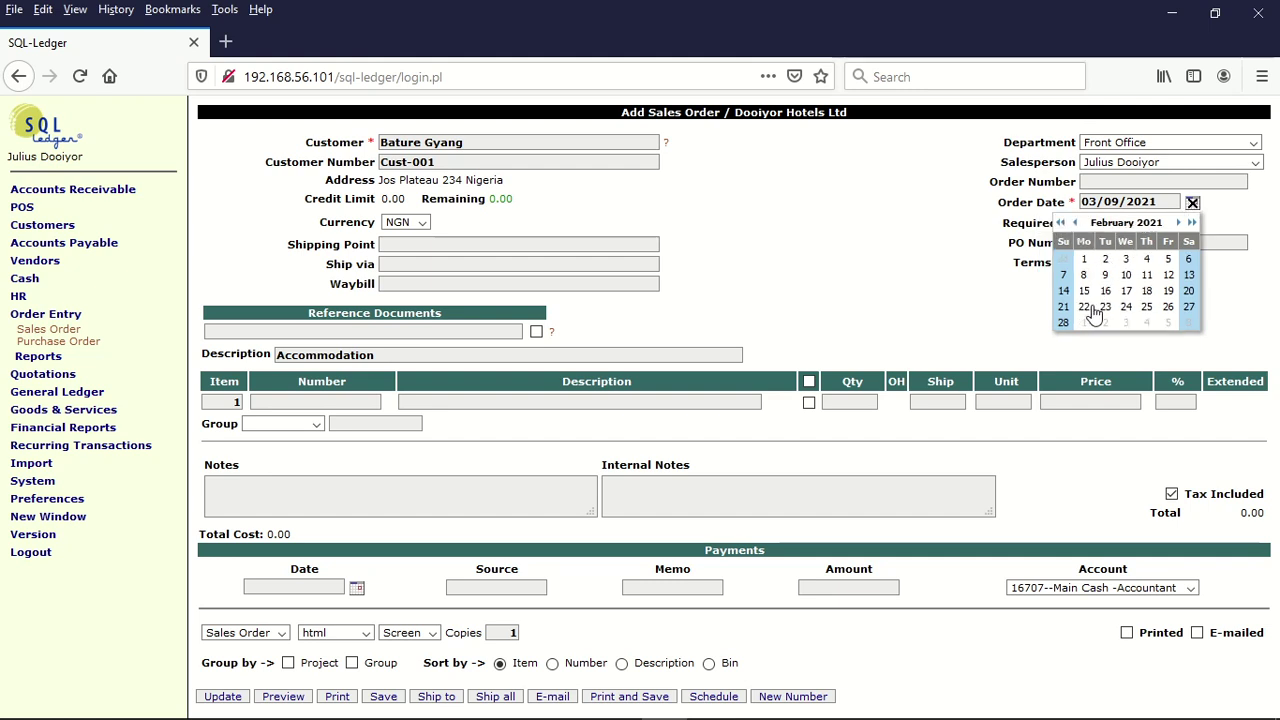
{"action": "left_click", "coordinate": [1167, 307]}
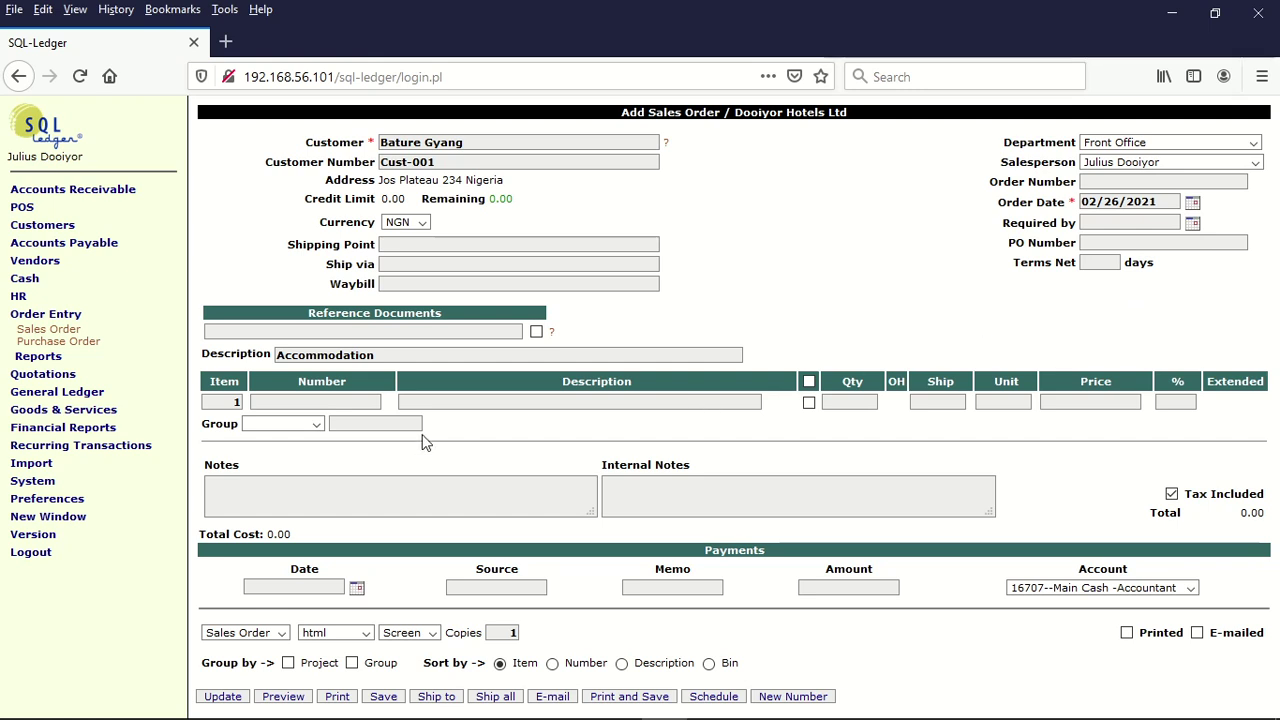
- Search all items using the % wildcard in the first line's Number
{"action": "left_click", "coordinate": [287, 403]}
{"action": "left_click", "coordinate": [281, 424]}
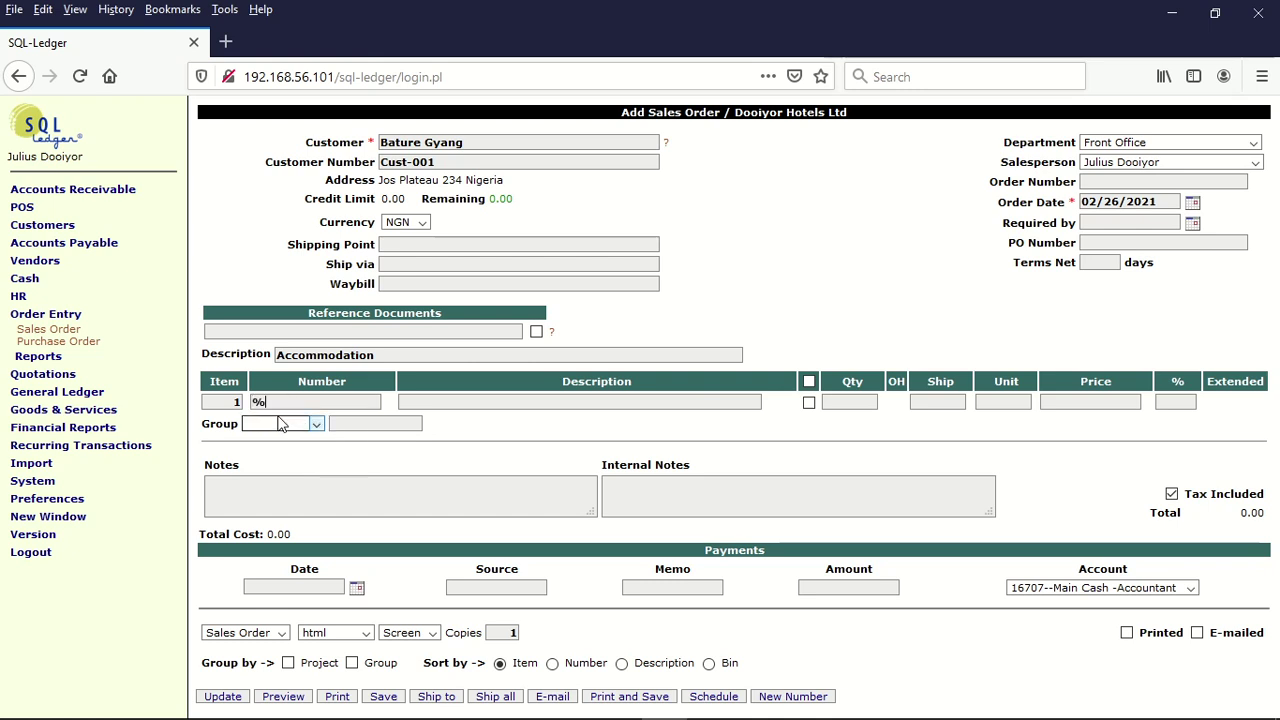
{"action": "key", "text": "Return"}
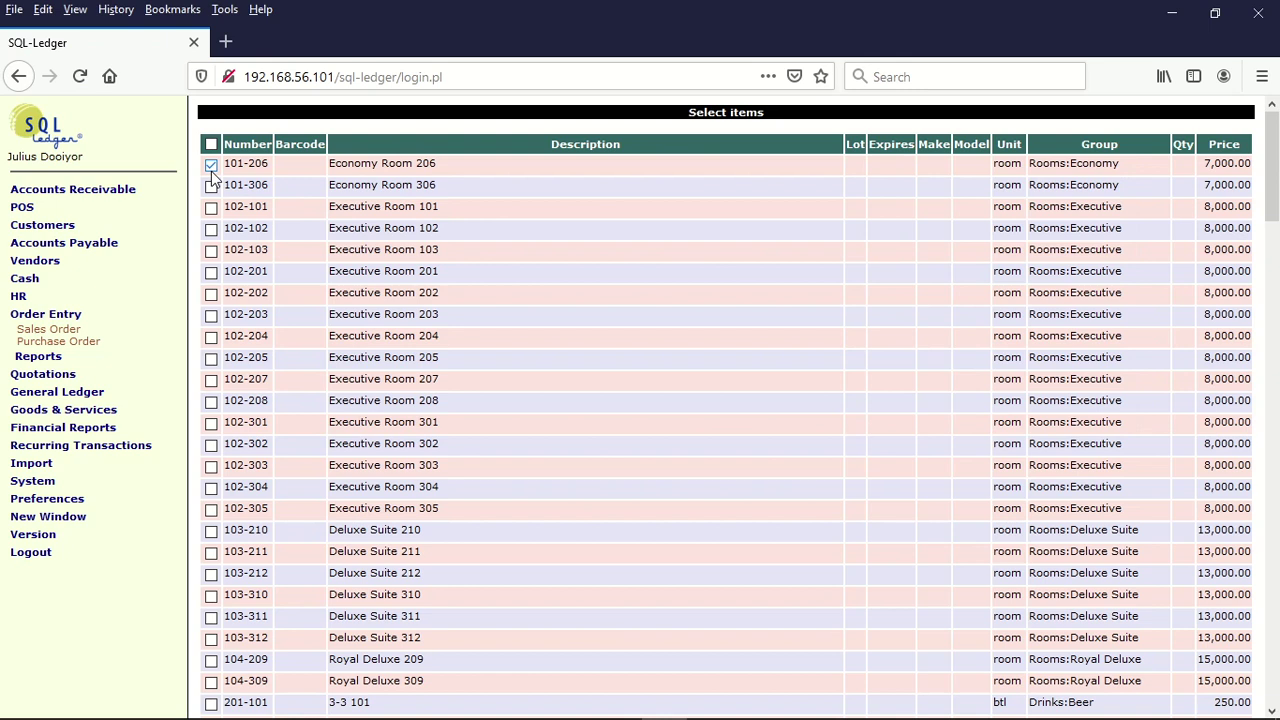
- Add Economy Room 206 to the order with shipping point 206
{"action": "key", "text": "Return"}
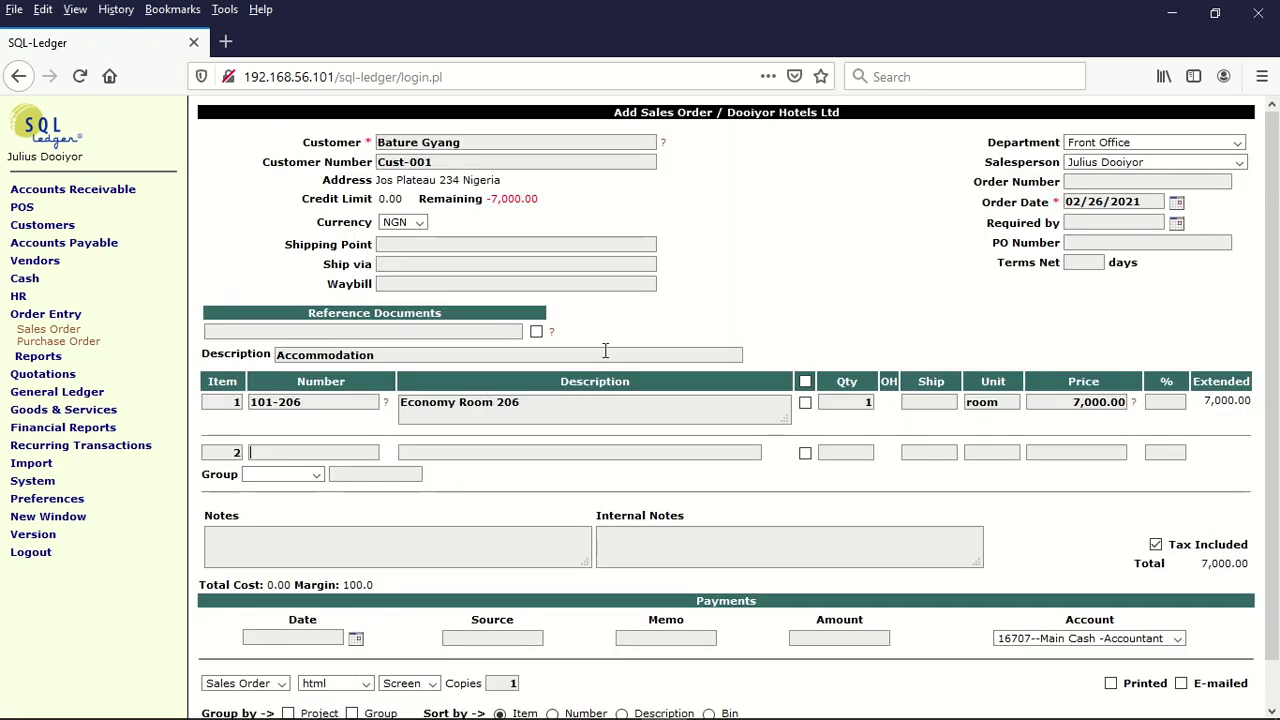
{"action": "left_click", "coordinate": [382, 248]}
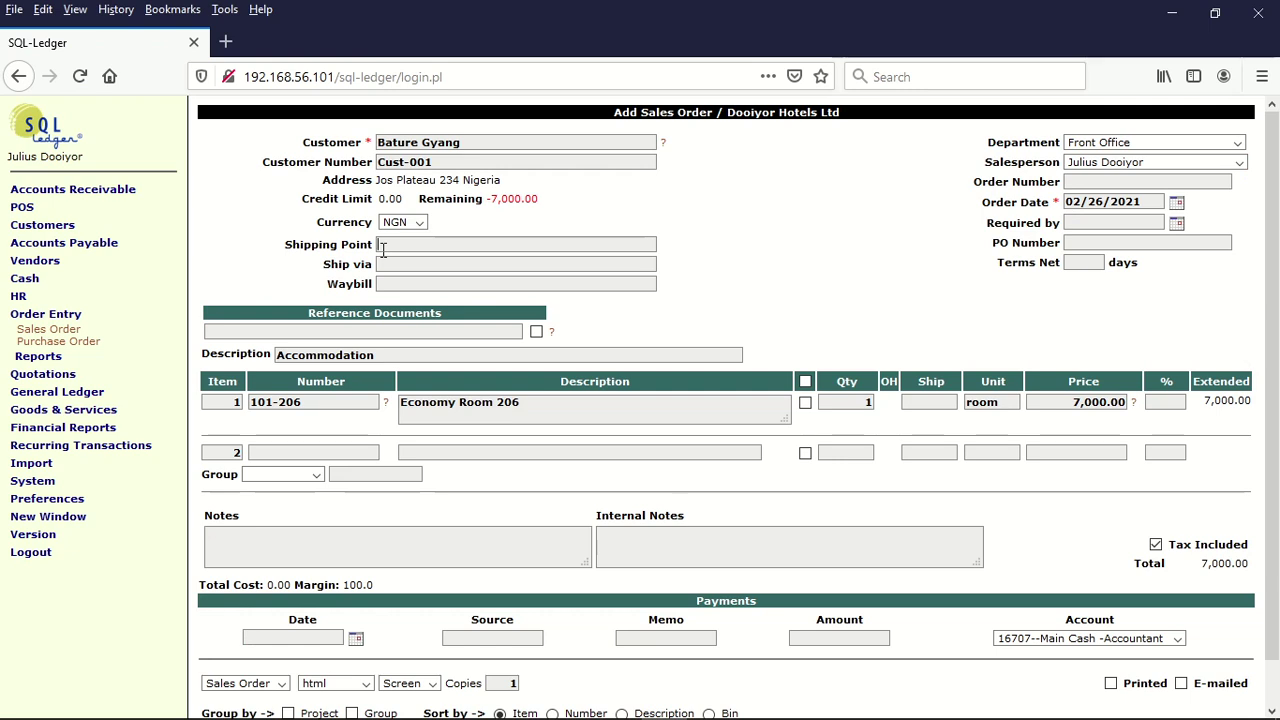
{"action": "type", "text": "206"}
- Record a 21000 Cash payment dated 03/26/2021 with memo 'Deposit for accommodation'
{"action": "left_click", "coordinate": [357, 642]}
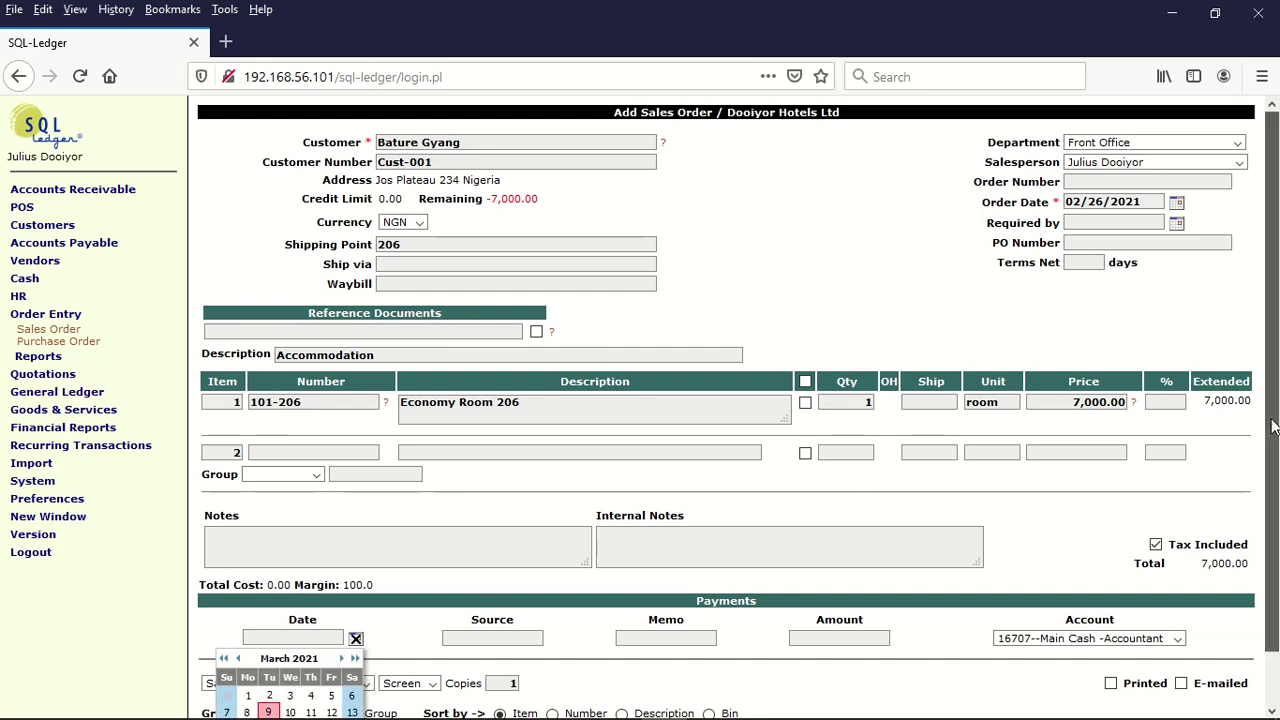
{"action": "scroll", "coordinate": [612, 520], "scroll_direction": "down", "scroll_amount": 2}
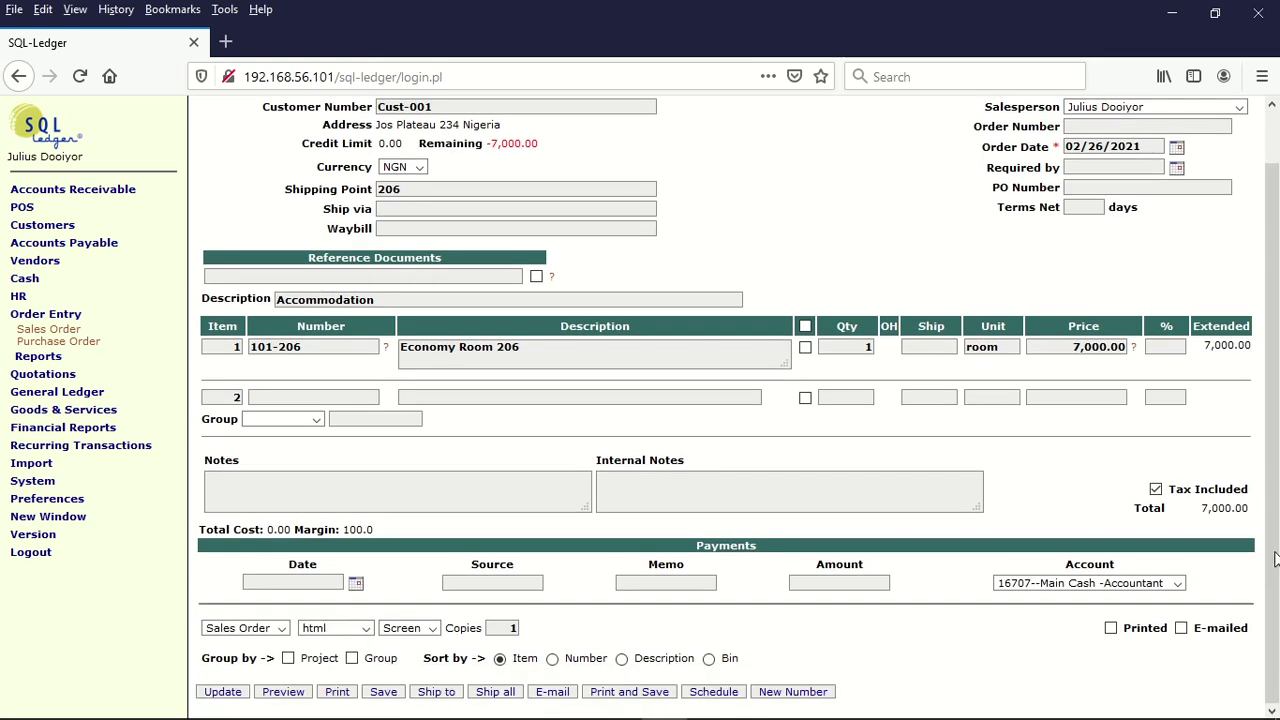
{"action": "left_click", "coordinate": [356, 583]}
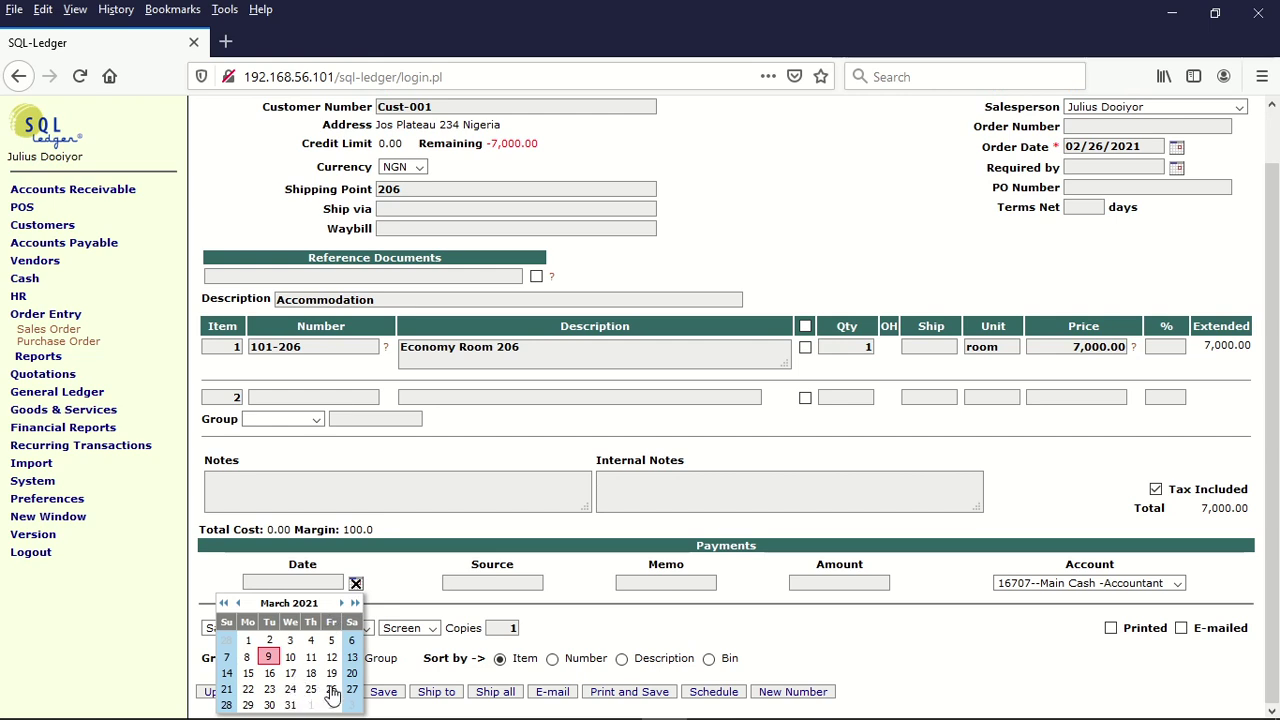
{"action": "left_click", "coordinate": [331, 689]}
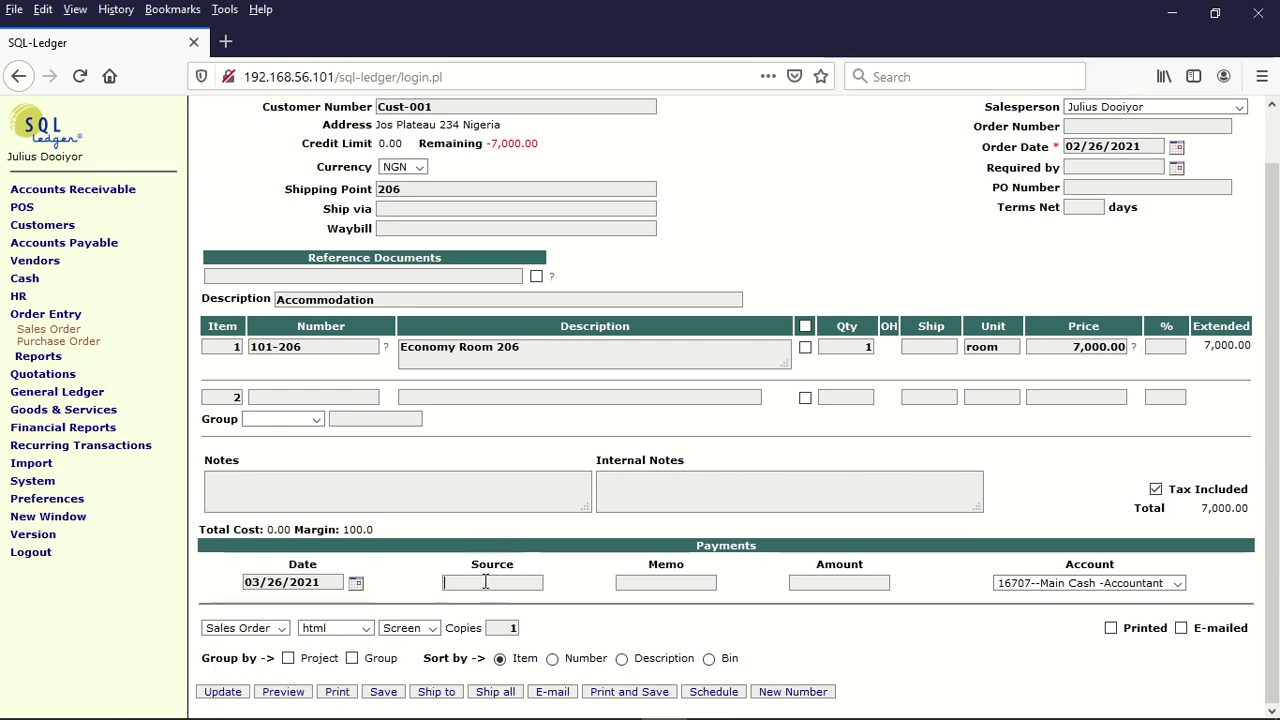
{"action": "type", "text": "Cash"}
{"action": "key", "text": "Tab"}
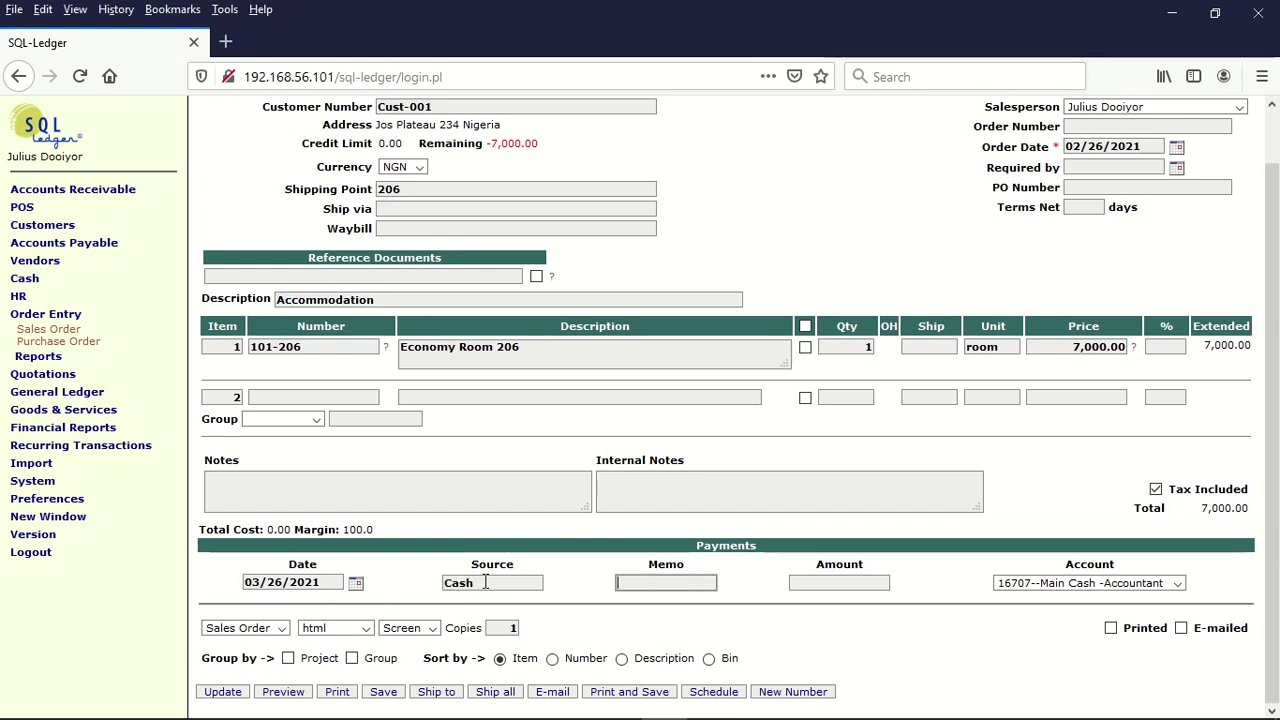
{"action": "type", "text": "Deposit"}
{"action": "type", "text": " for accom"}
{"action": "type", "text": "modation"}
{"action": "key", "text": "Tab"}
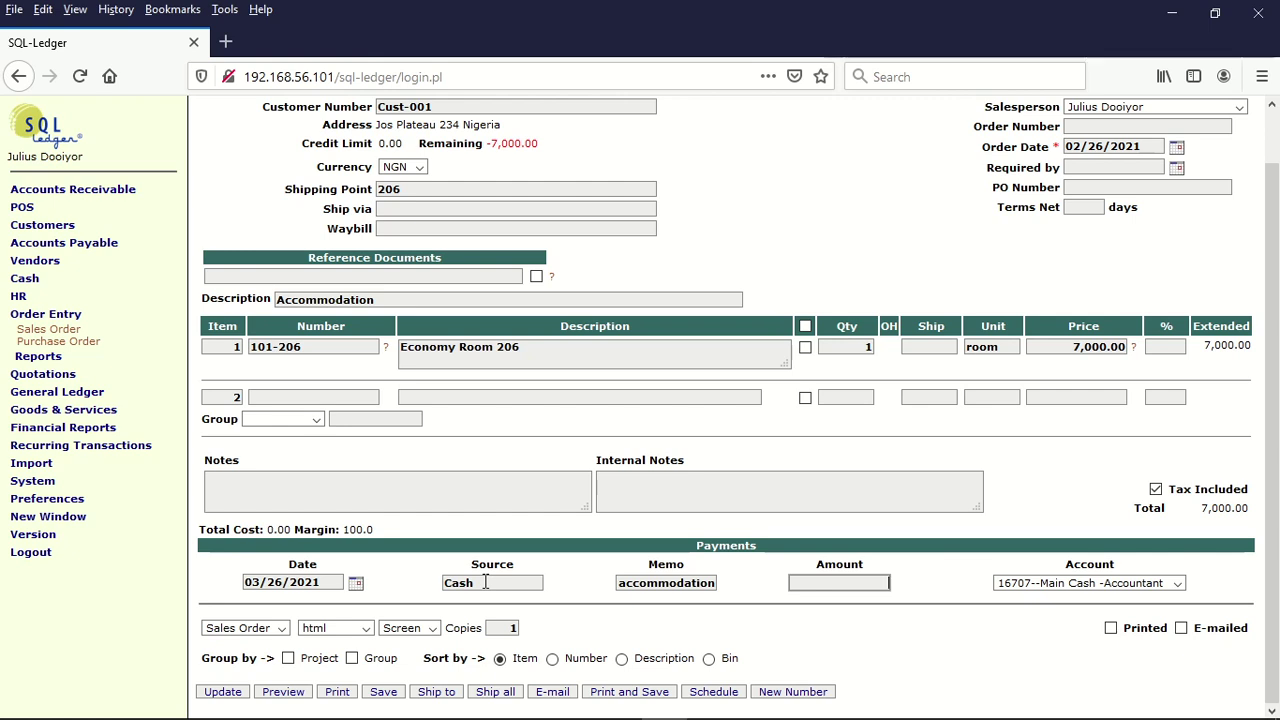
{"action": "type", "text": "21000"}
- Clear Economy Room 206's 7,000.00 price to zero, update the order and save it
{"action": "left_click", "coordinate": [1076, 346]}
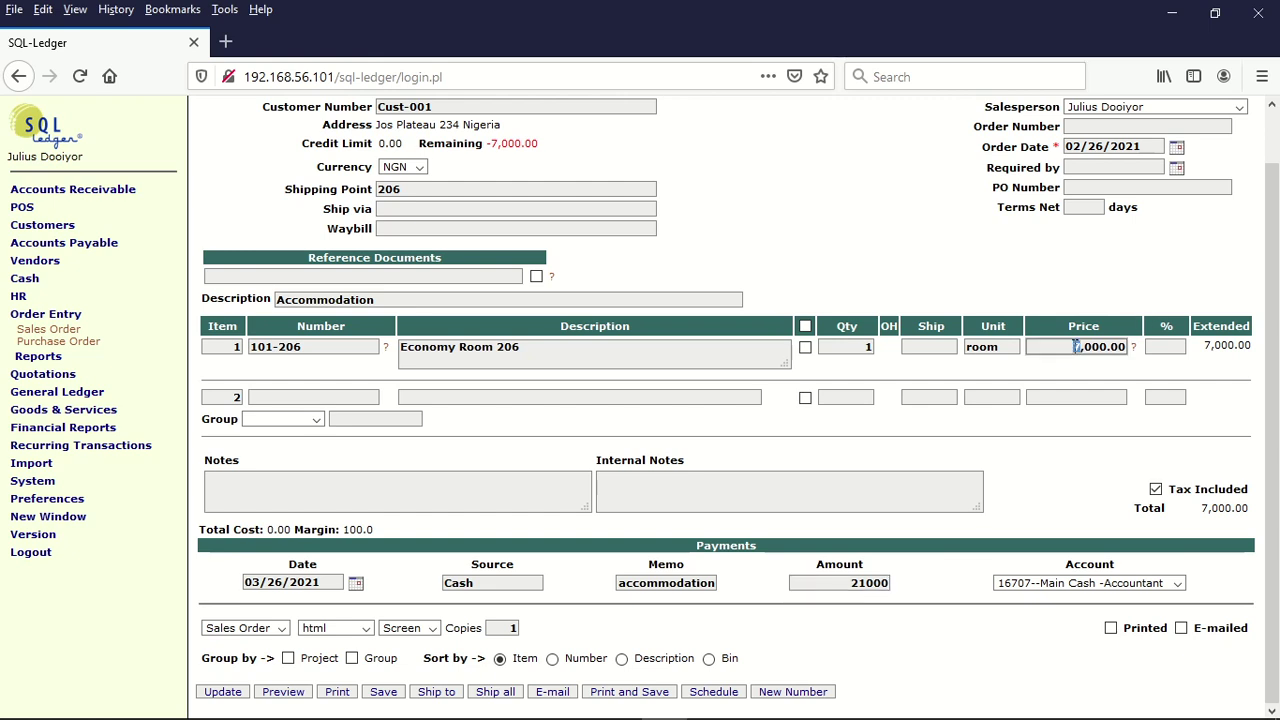
{"action": "double_click", "coordinate": [1076, 346]}
{"action": "key", "text": "BackSpace"}
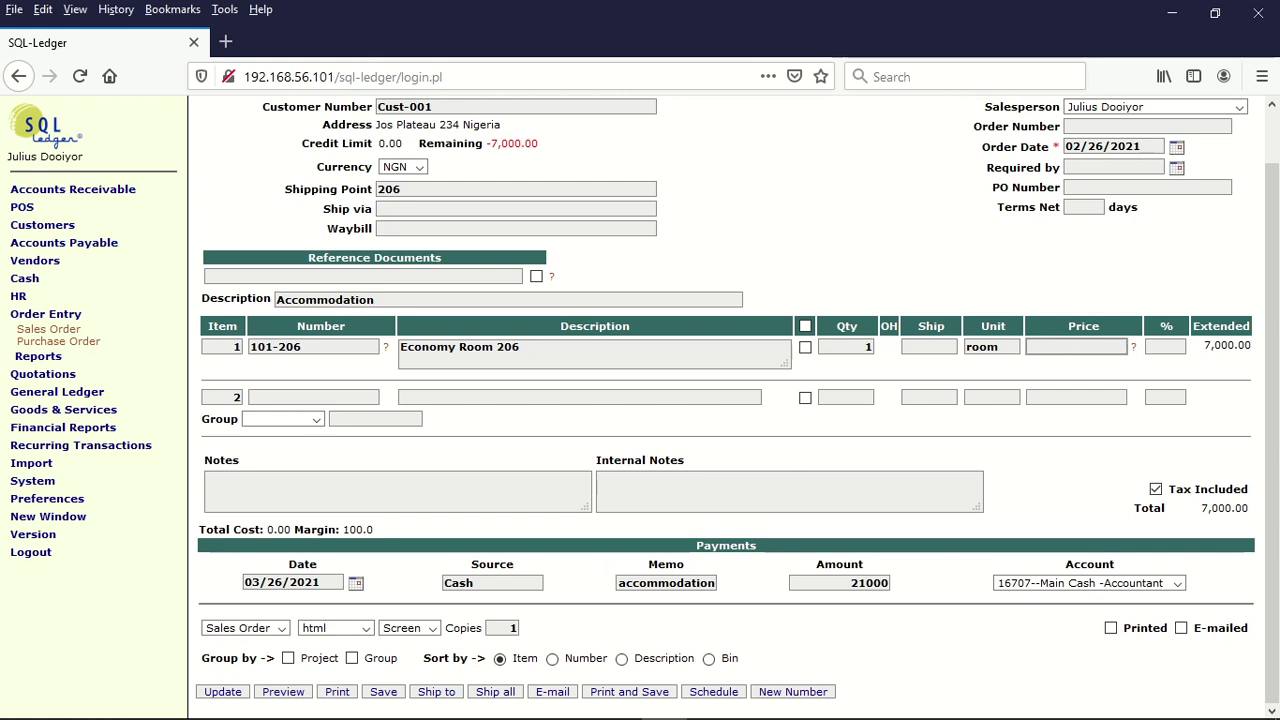
{"action": "left_click", "coordinate": [222, 691]}
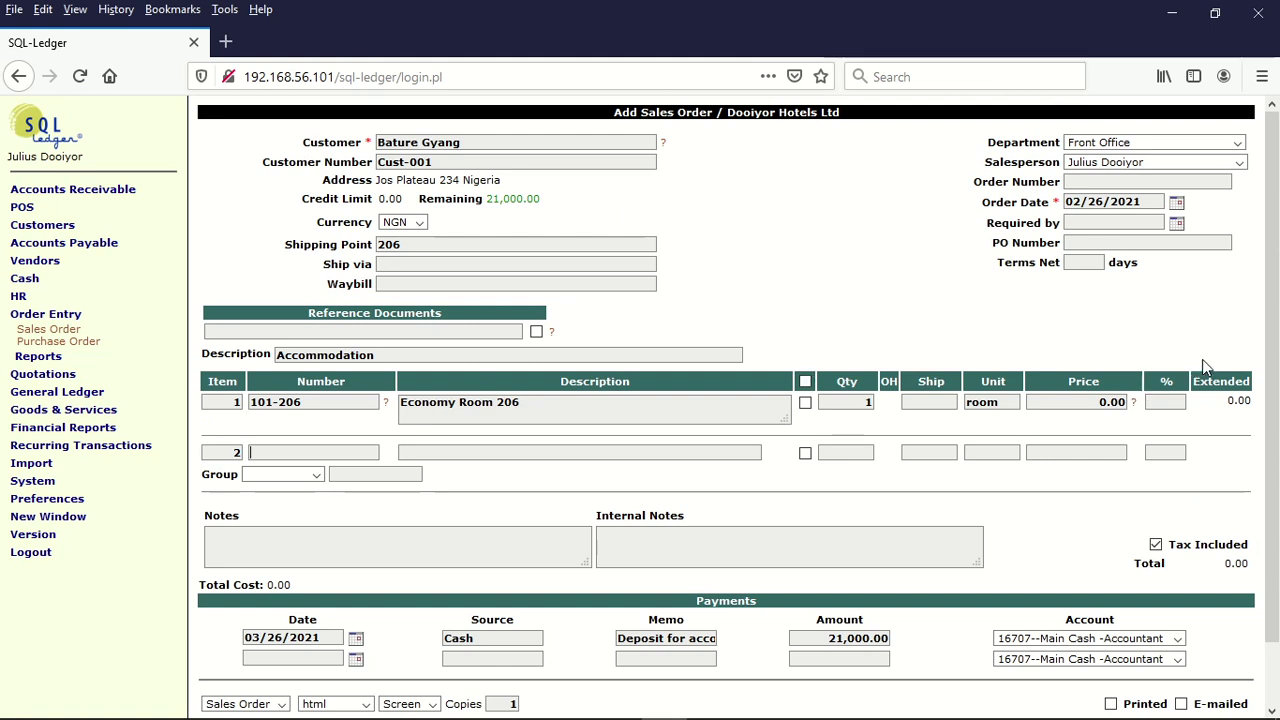
{"action": "scroll", "coordinate": [1273, 387], "scroll_direction": "down", "scroll_amount": 2}
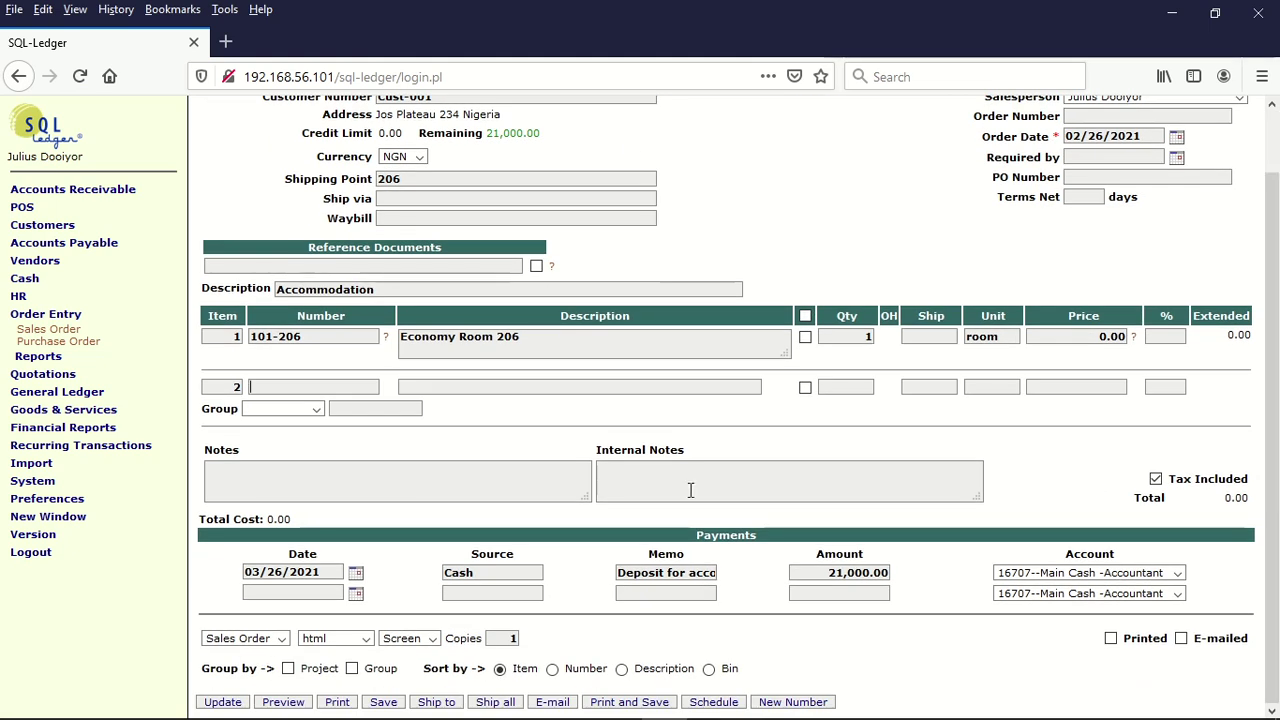
{"action": "left_click", "coordinate": [384, 702]}
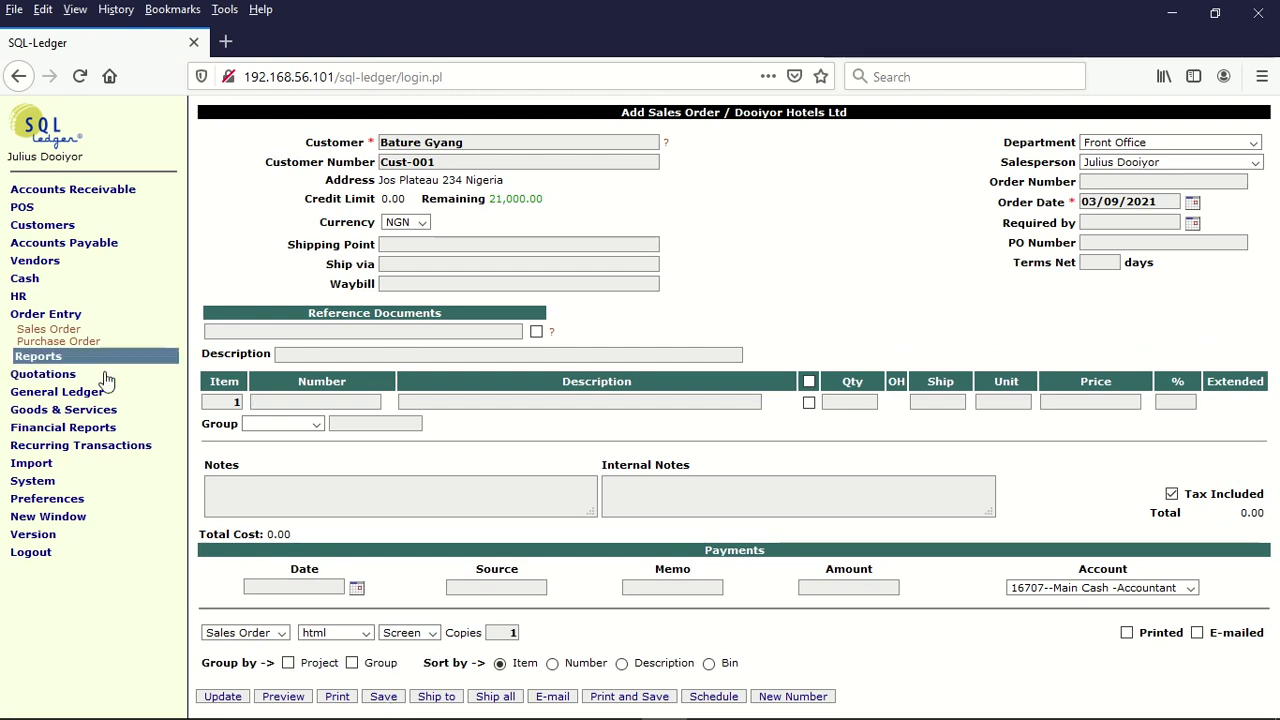
- Generate the Trial Balance showing 21,000.00 on AR - Prepayment and Main Cash -Accountant
{"action": "left_click", "coordinate": [62, 430]}
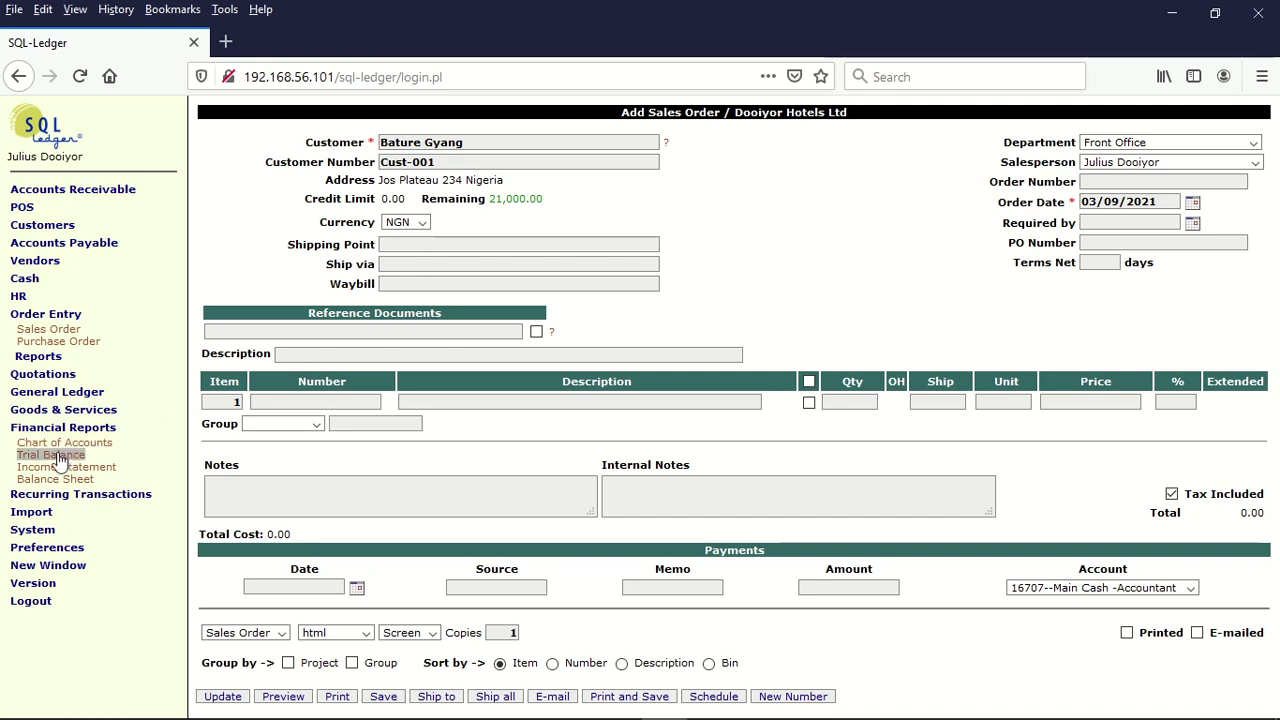
{"action": "left_click", "coordinate": [58, 457]}
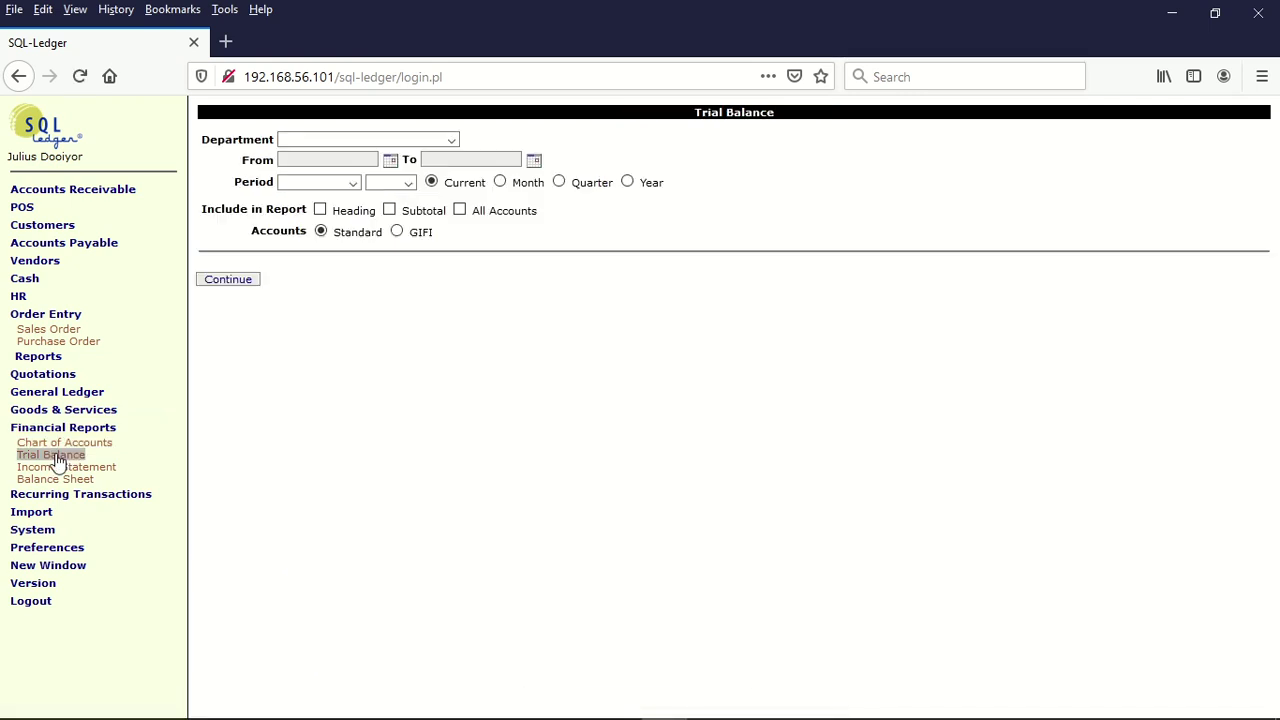
{"action": "left_click", "coordinate": [238, 280]}
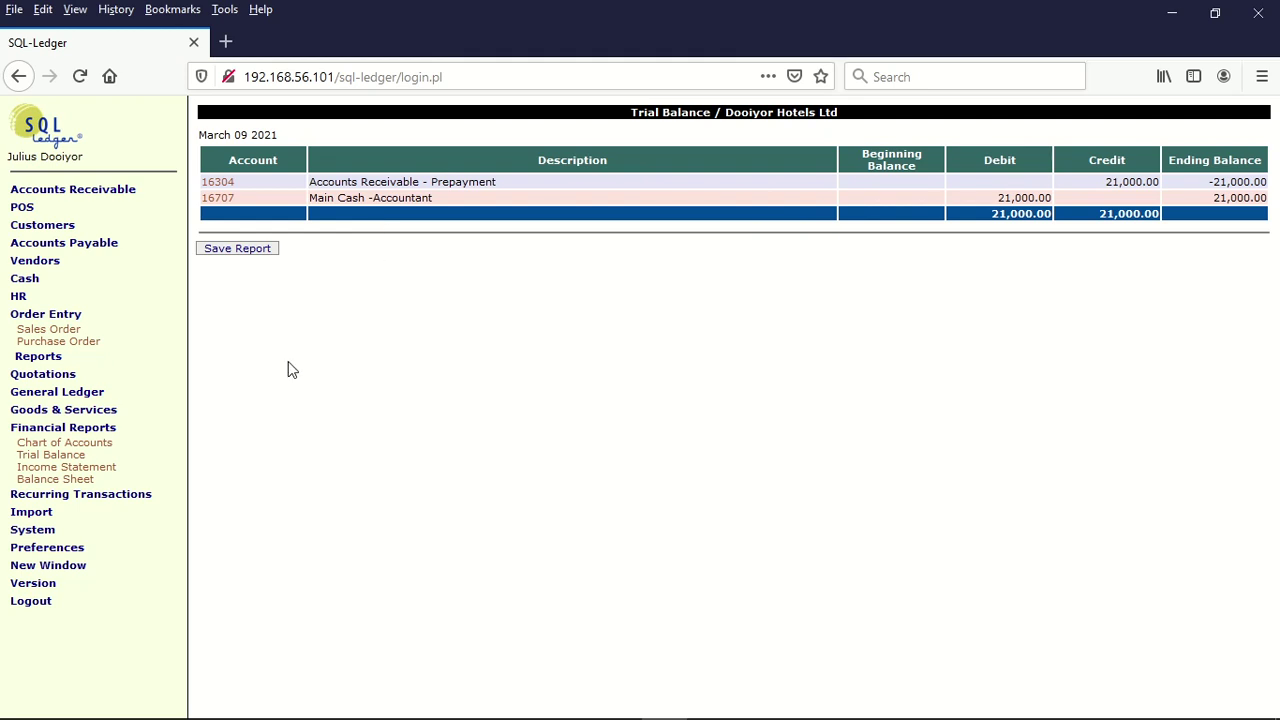
- Open the Sales Orders report search form from Order Entry > Reports
{"action": "left_click", "coordinate": [102, 190]}
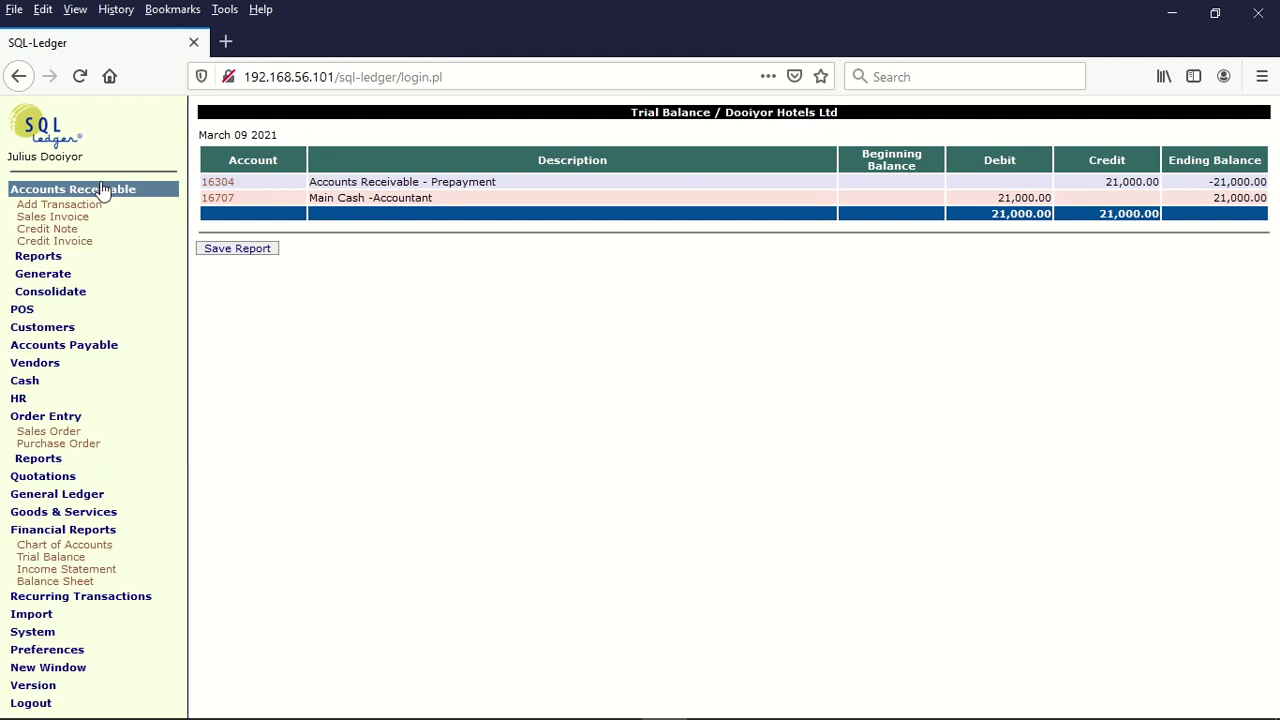
{"action": "left_click", "coordinate": [52, 217]}
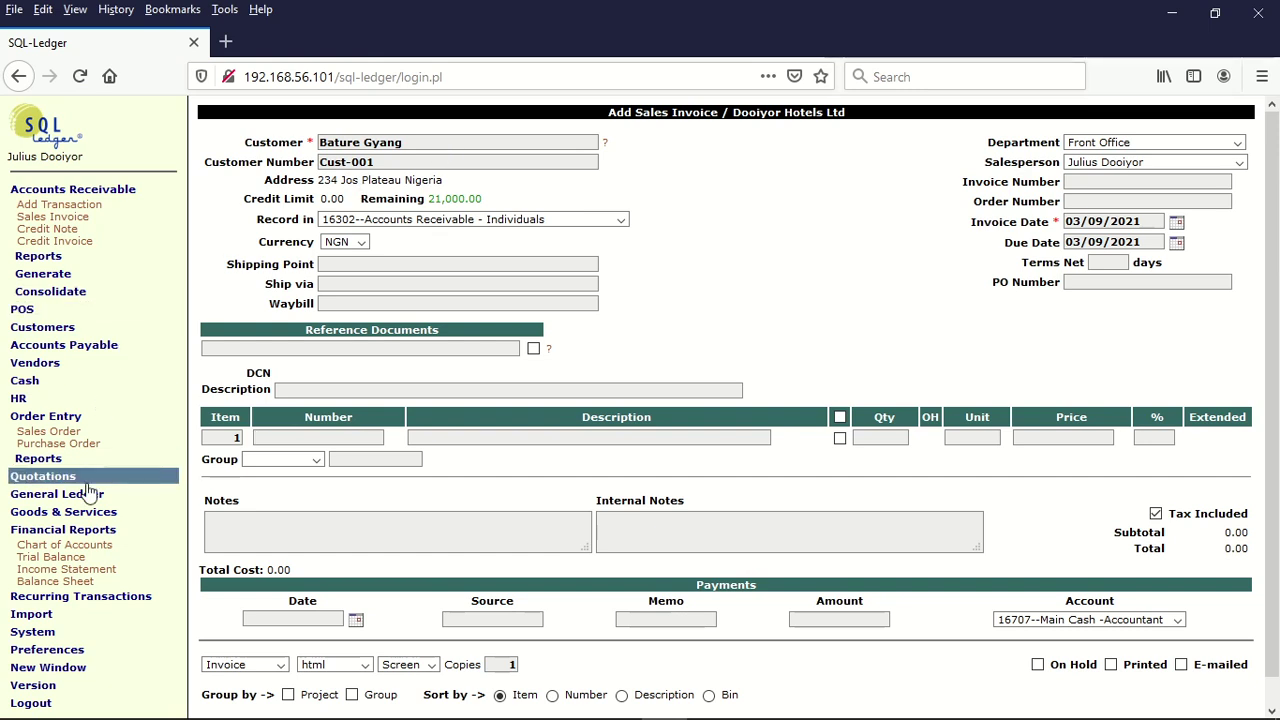
{"action": "left_click", "coordinate": [58, 437]}
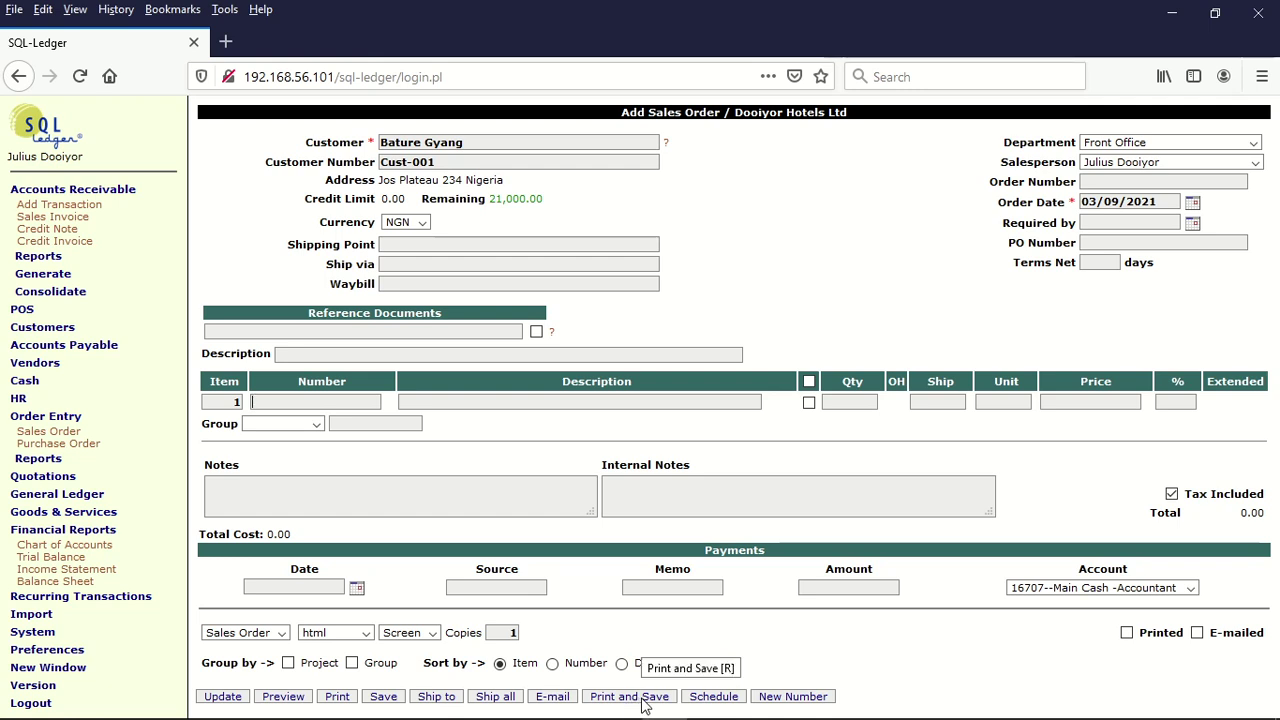
{"action": "left_click", "coordinate": [88, 458]}
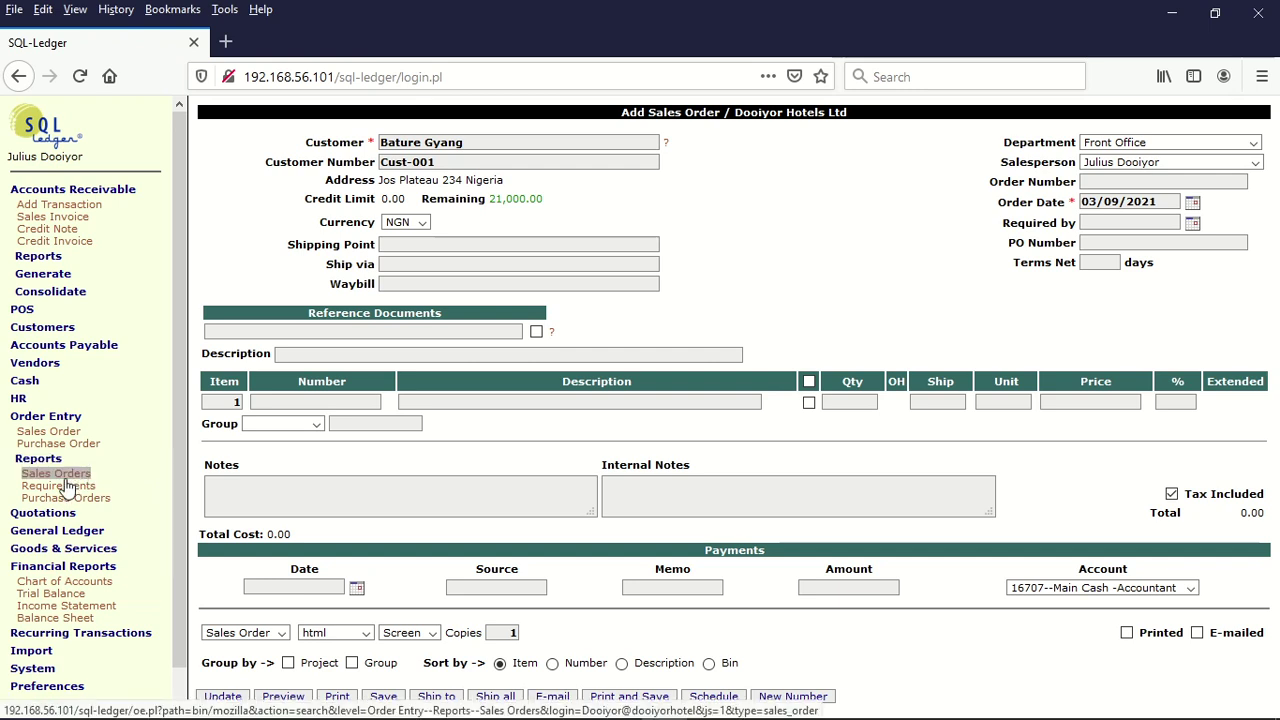
{"action": "left_click", "coordinate": [64, 477]}
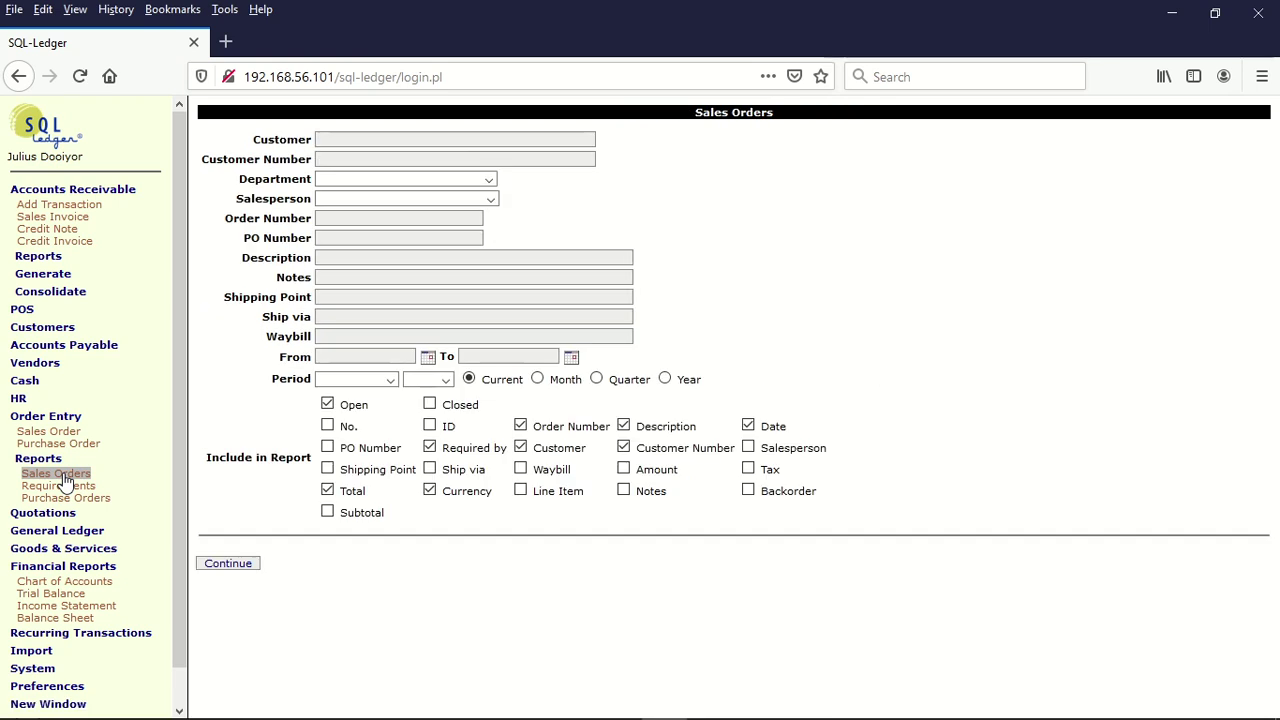
- List the open sales orders and reopen Accommodation order 1 with its 21,000.00 deposit
{"action": "left_click", "coordinate": [228, 565]}
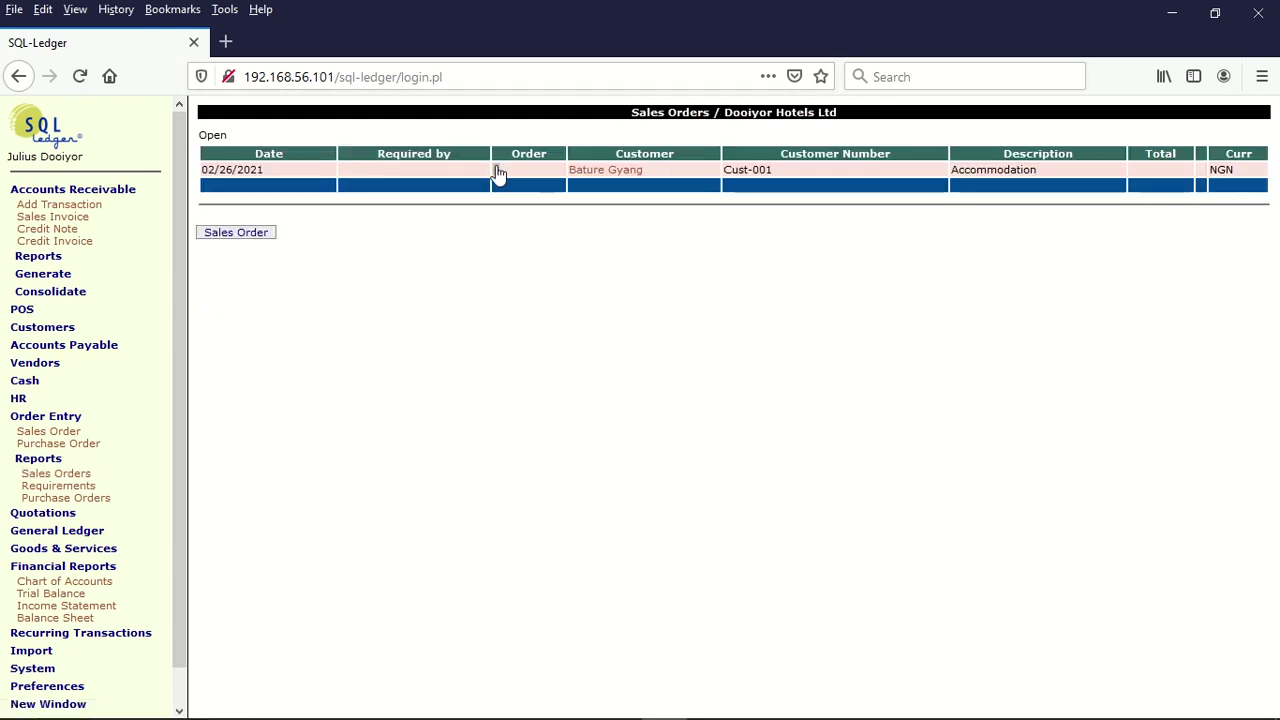
{"action": "left_click", "coordinate": [498, 172]}
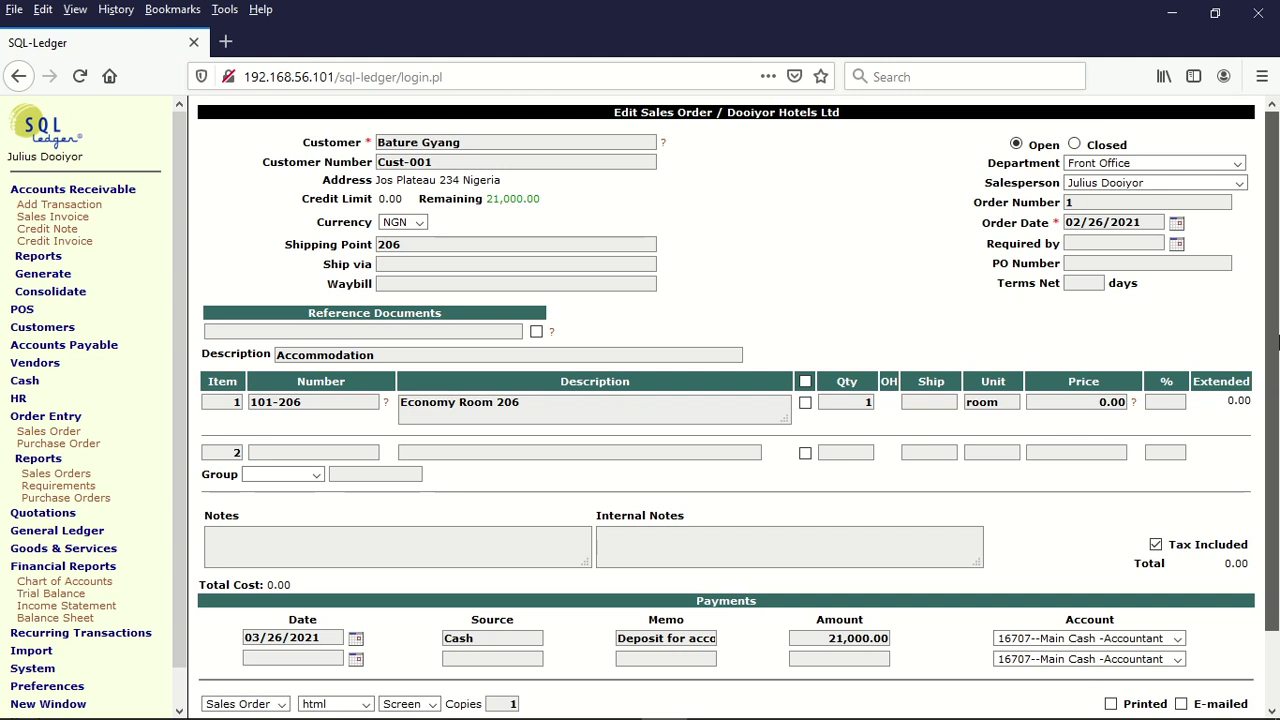
{"action": "scroll", "coordinate": [1272, 468], "scroll_direction": "down", "scroll_amount": 3}
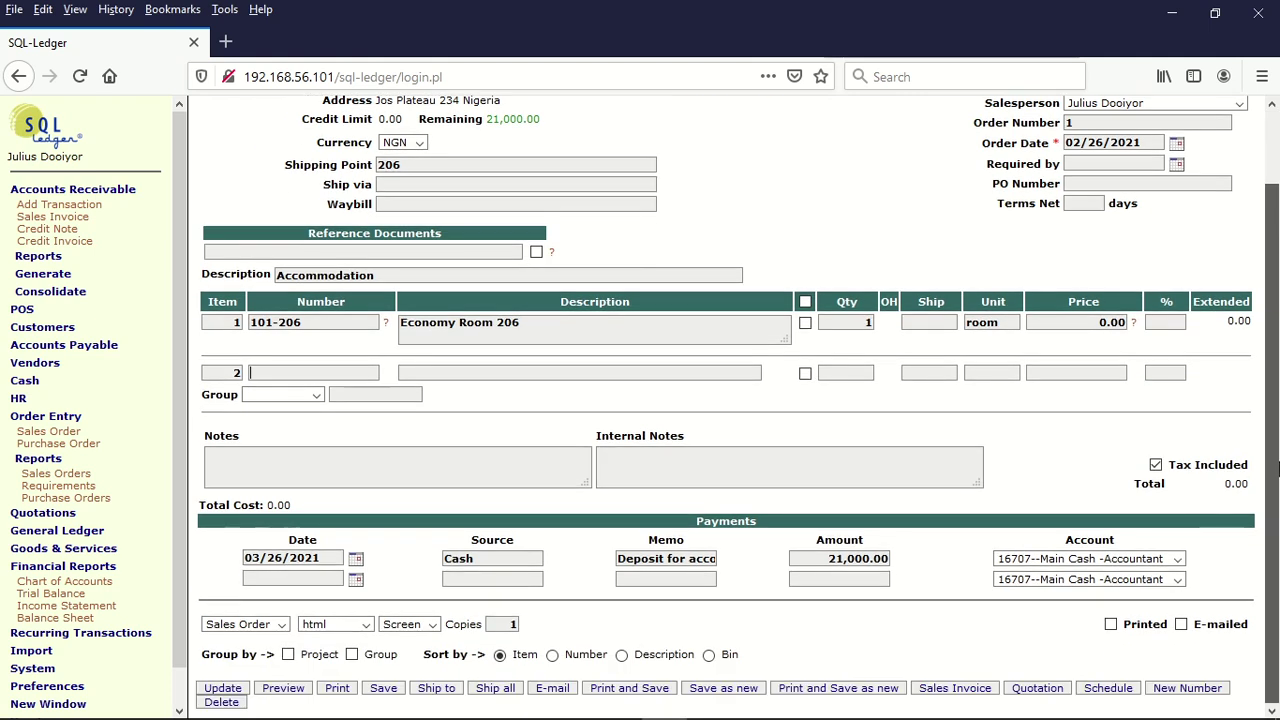
- Convert order 1 into a sales invoice priced 21000, update it and post it
{"action": "left_click", "coordinate": [955, 688]}
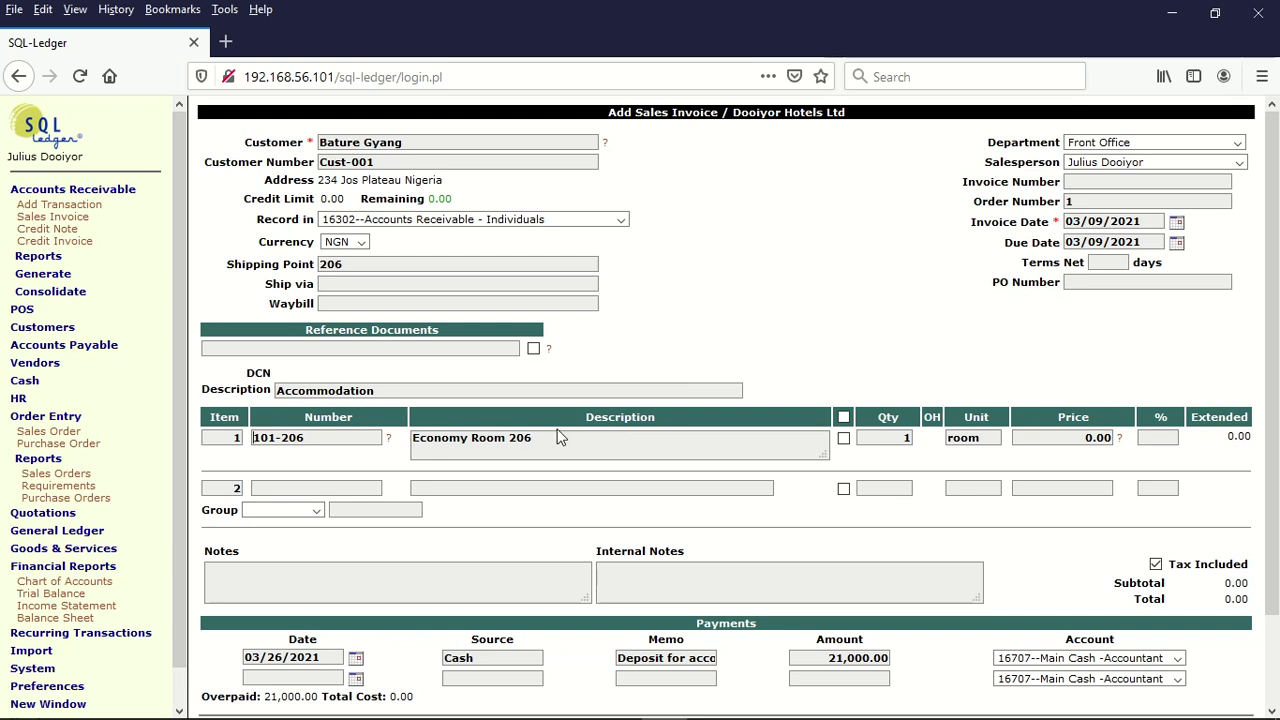
{"action": "double_click", "coordinate": [1072, 432]}
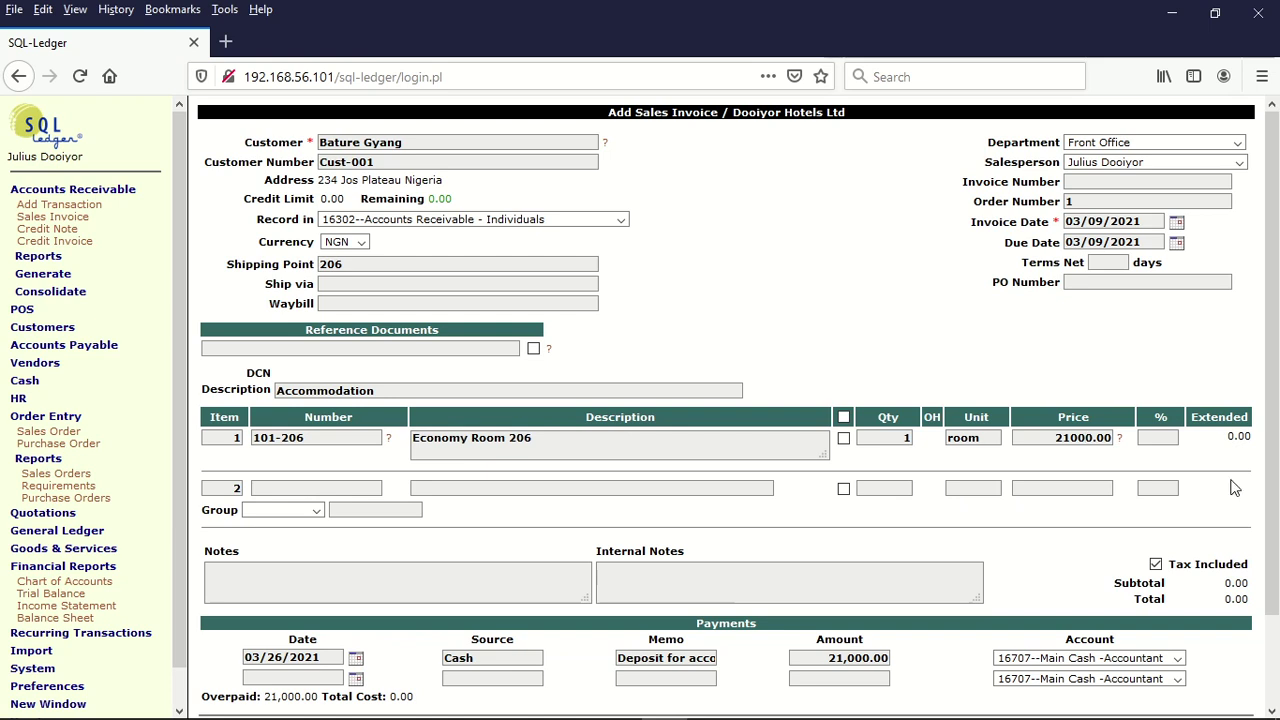
{"action": "left_click_drag", "start_coordinate": [1278, 481], "coordinate": [1278, 563]}
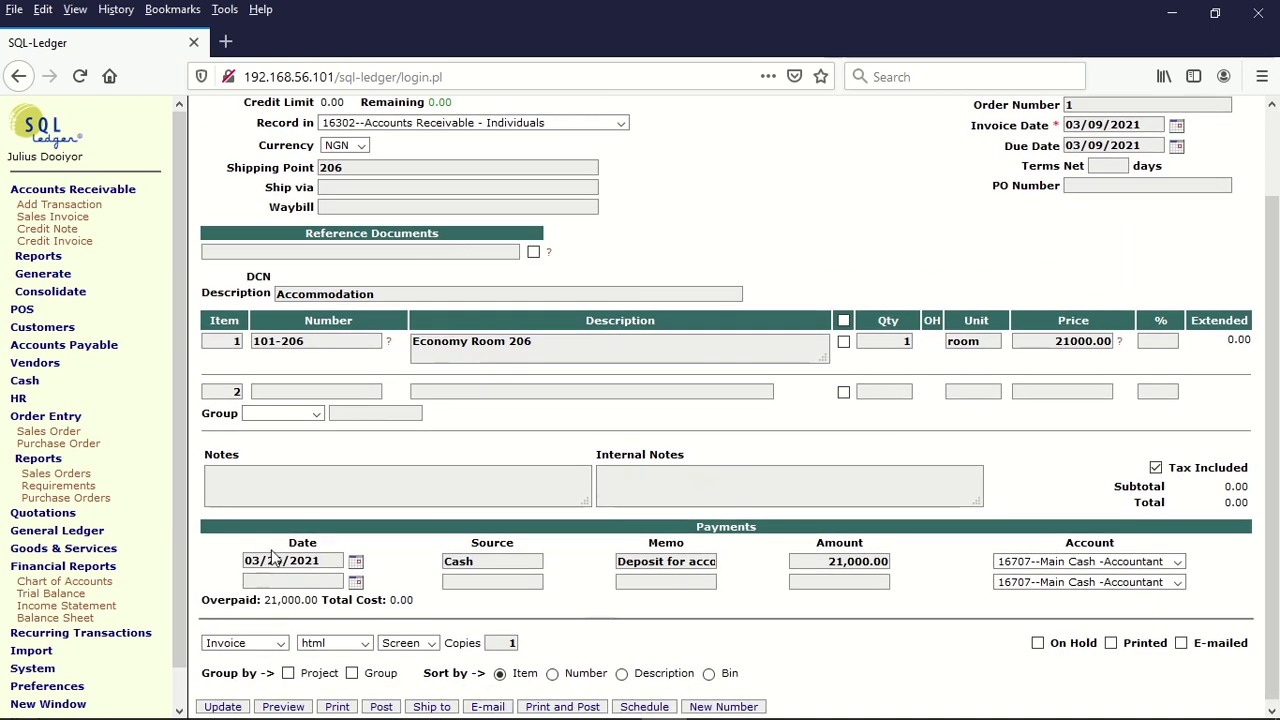
{"action": "left_click", "coordinate": [222, 705]}
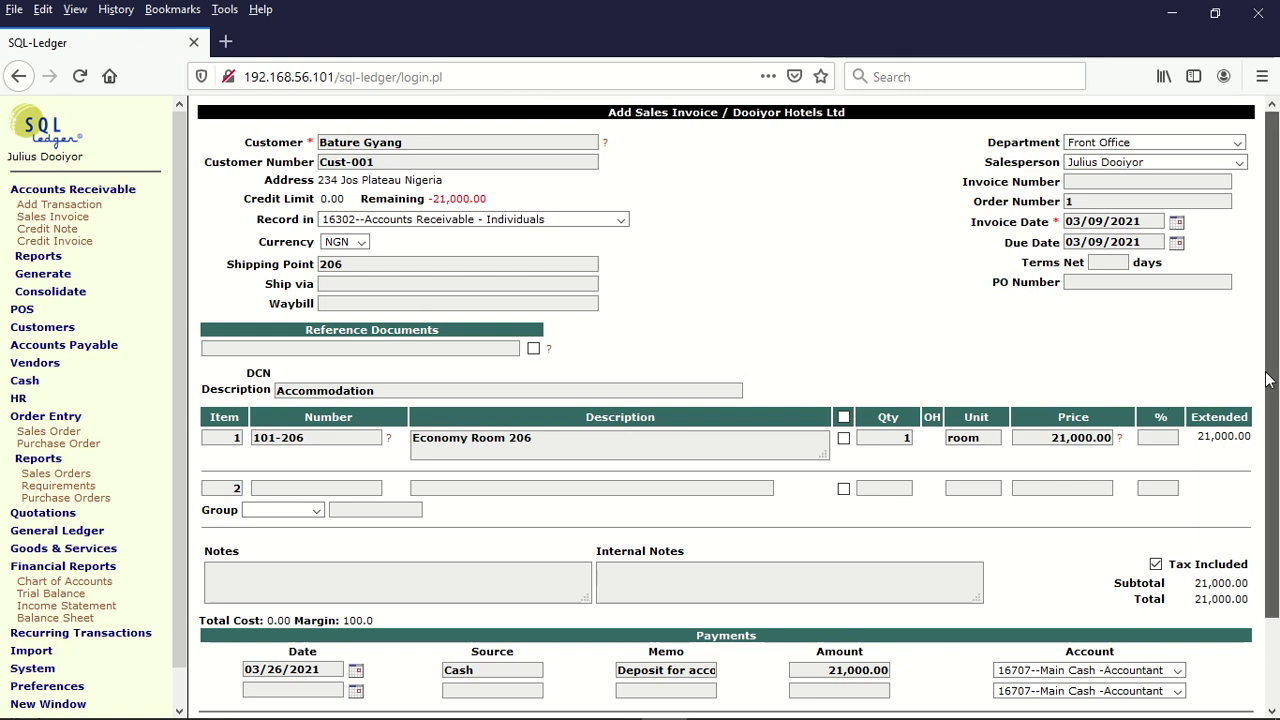
{"action": "scroll", "coordinate": [1272, 470], "scroll_direction": "down", "scroll_amount": 2}
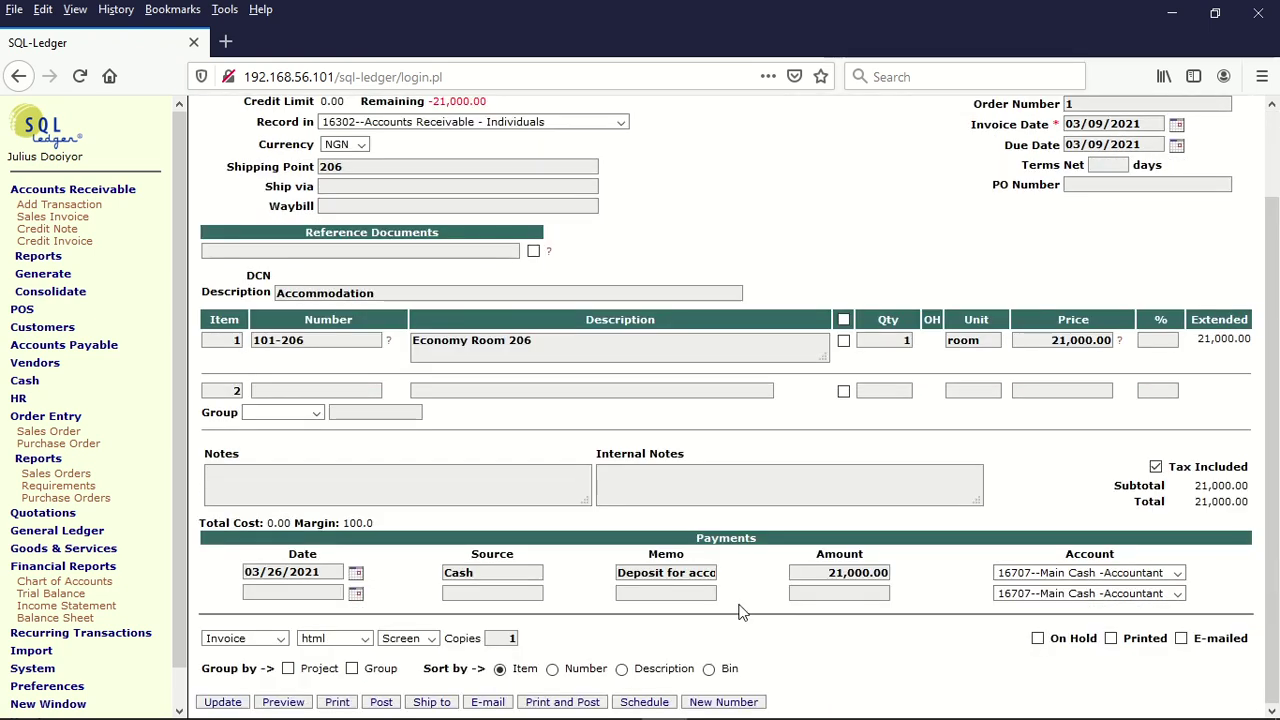
{"action": "left_click", "coordinate": [381, 702]}
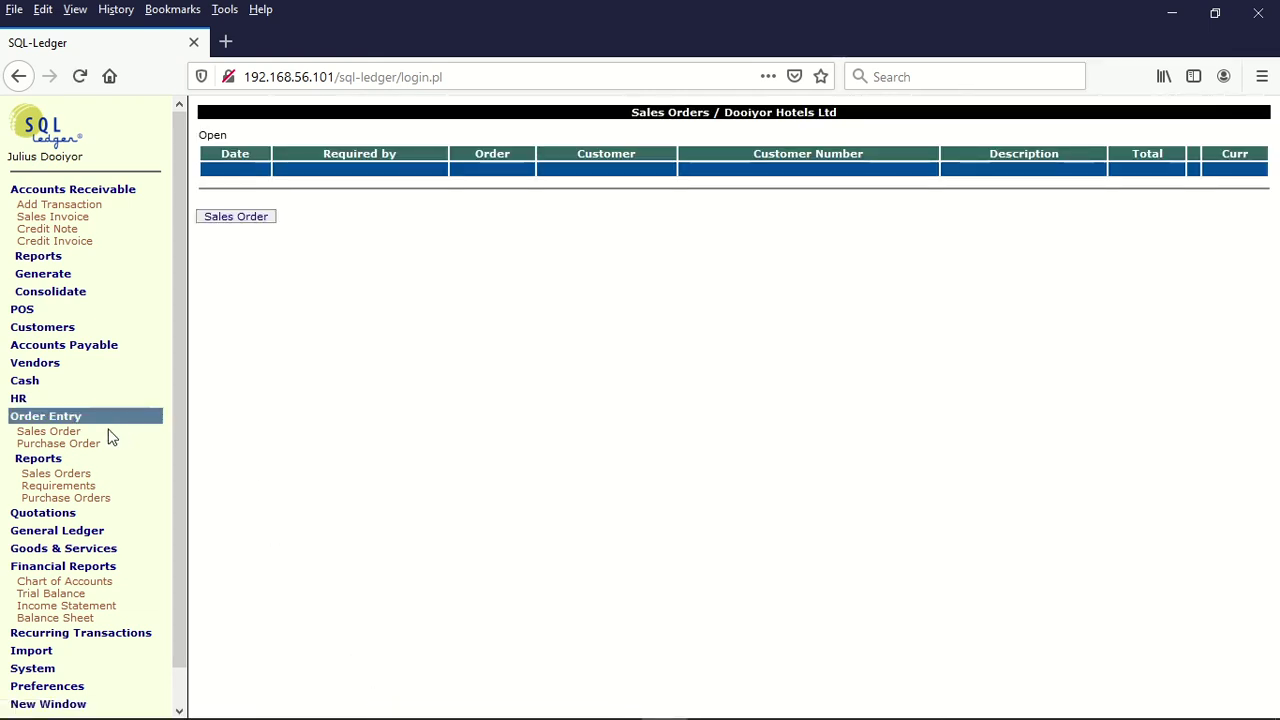
- Regenerate the Trial Balance, now 42,000.00 with Income - Rooms, Service Charge and VAT
{"action": "left_click", "coordinate": [50, 594]}
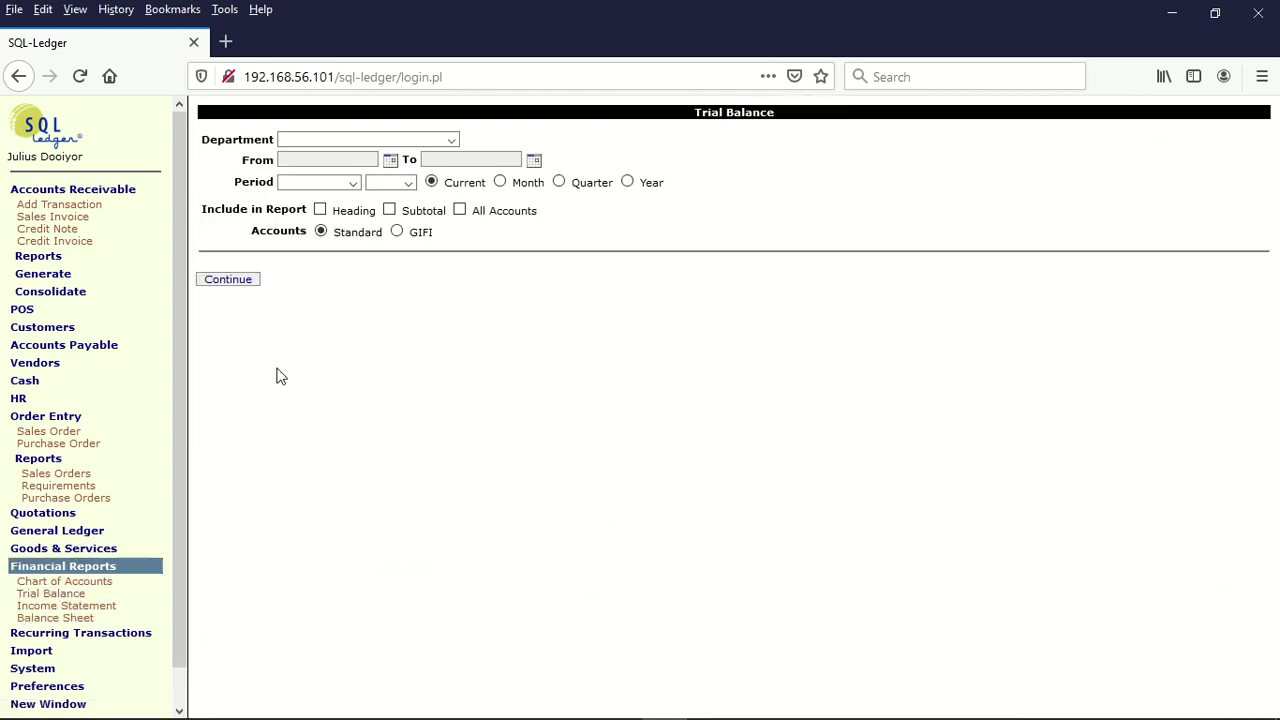
{"action": "left_click", "coordinate": [247, 283]}
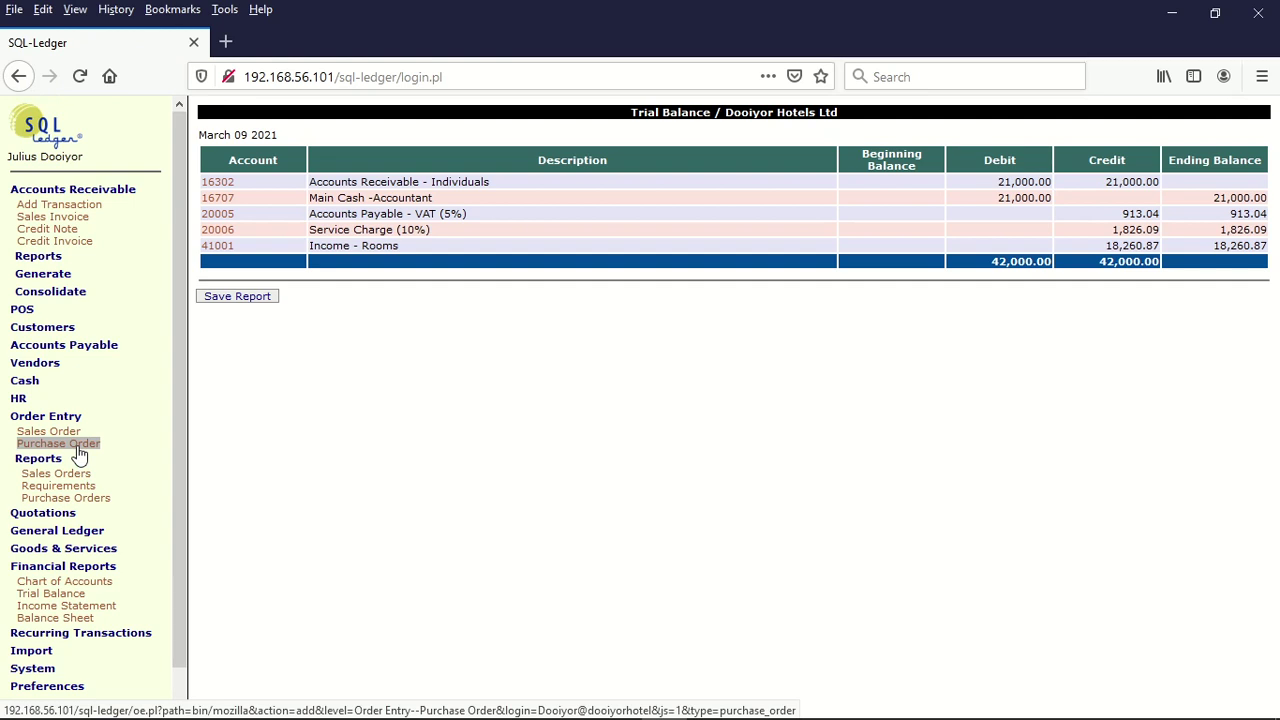
- Start a Finance and Accounts purchase order described 'Drinks'
{"action": "left_click", "coordinate": [78, 446]}
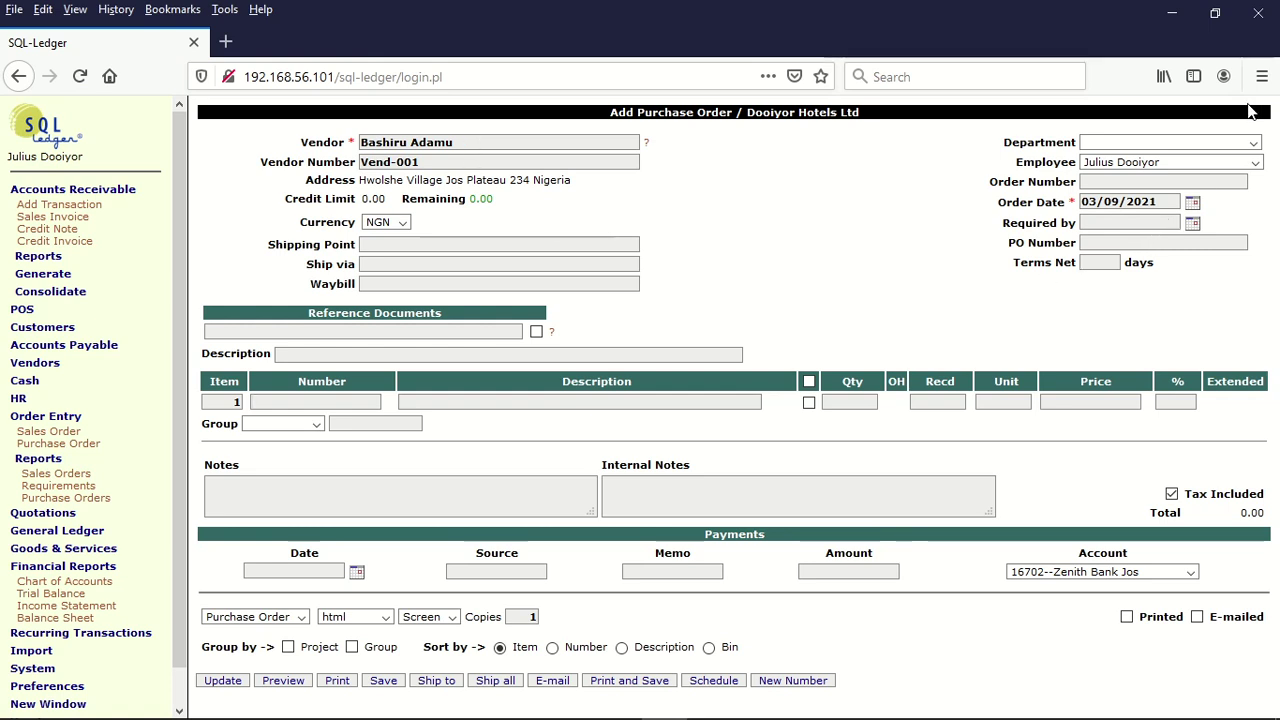
{"action": "left_click", "coordinate": [1253, 143]}
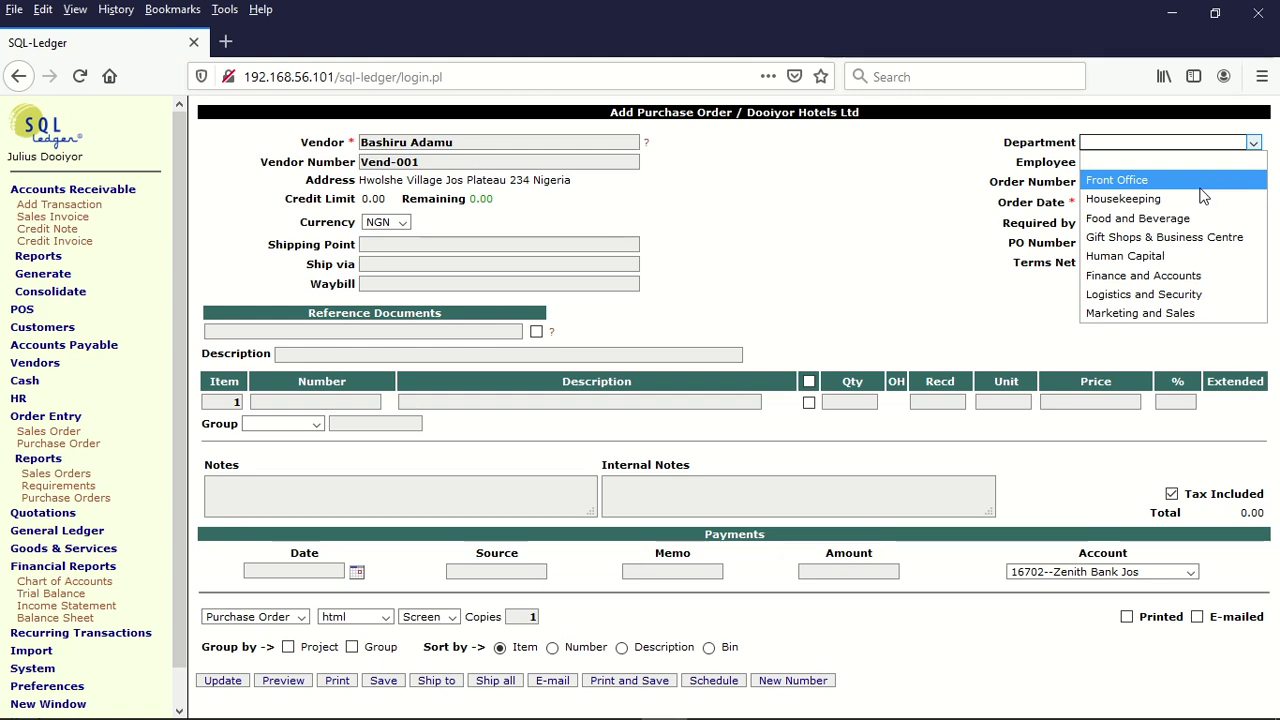
{"action": "left_click", "coordinate": [1175, 276]}
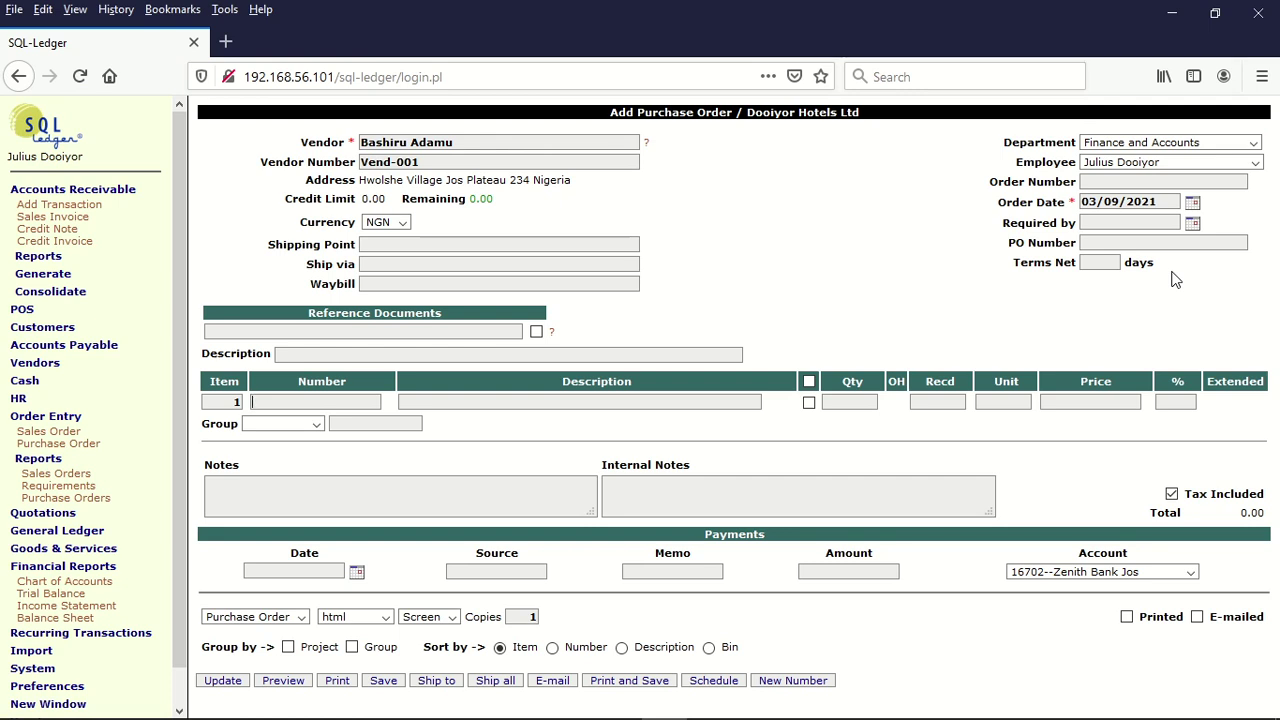
{"action": "left_click", "coordinate": [344, 356]}
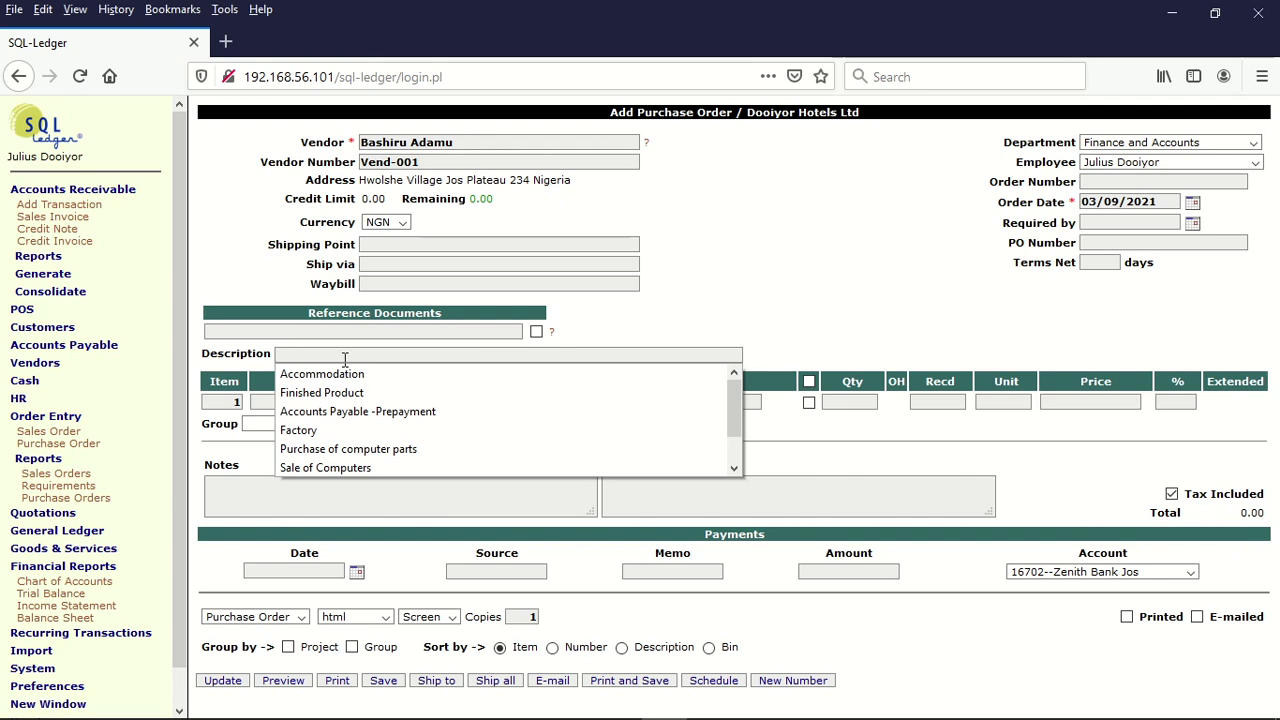
{"action": "type", "text": "Drinks"}
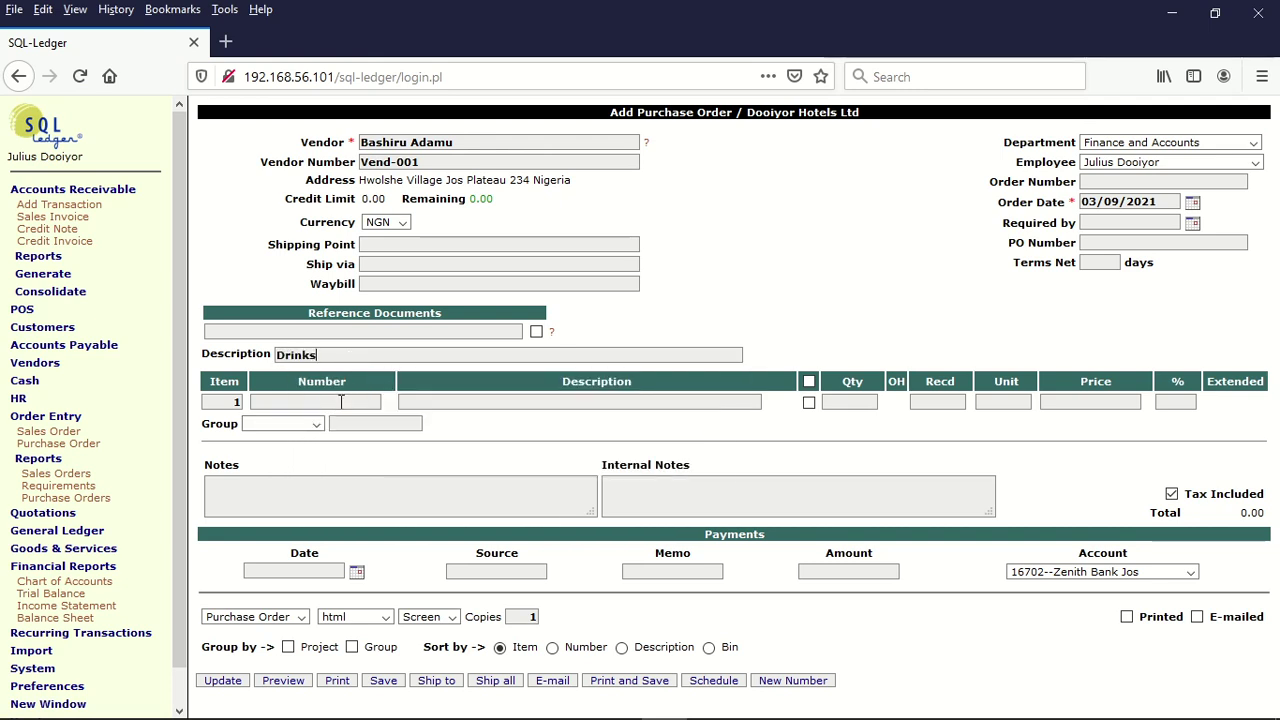
- Look up every item with the % wildcard for the first order line
{"action": "left_click", "coordinate": [341, 401]}
{"action": "type", "text": "%"}
{"action": "left_click", "coordinate": [307, 421]}
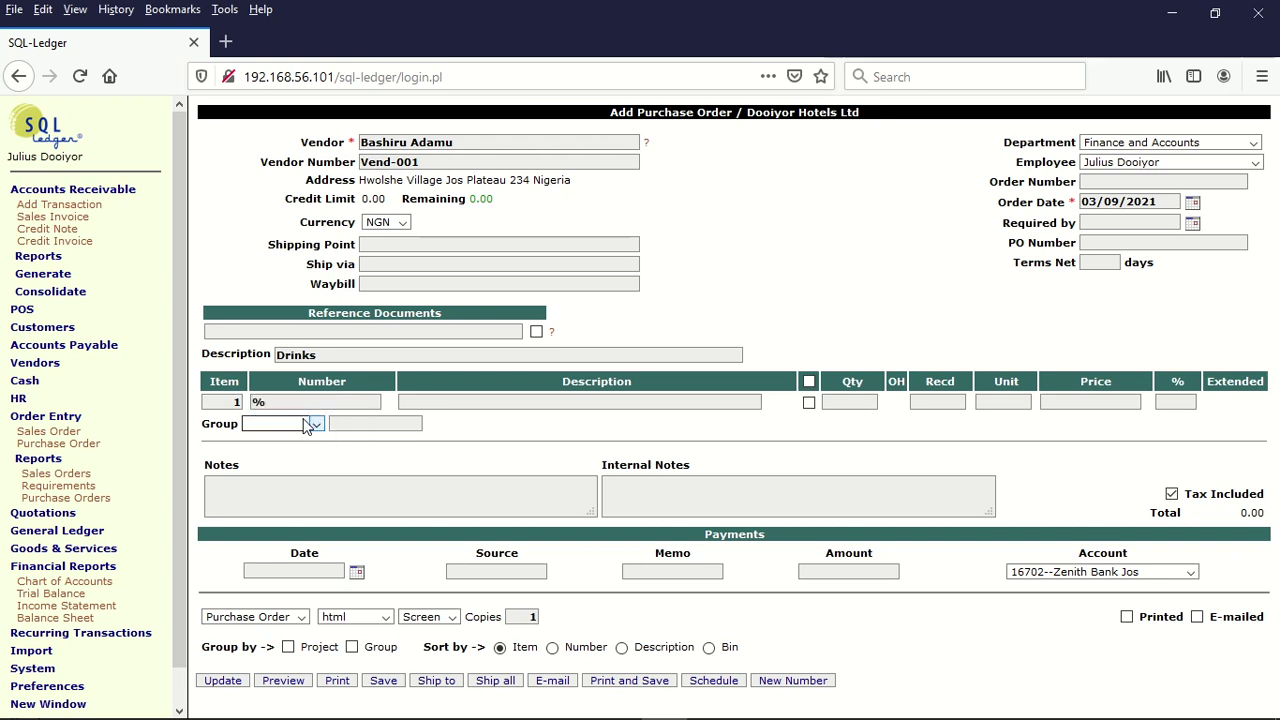
{"action": "key", "text": "Return"}
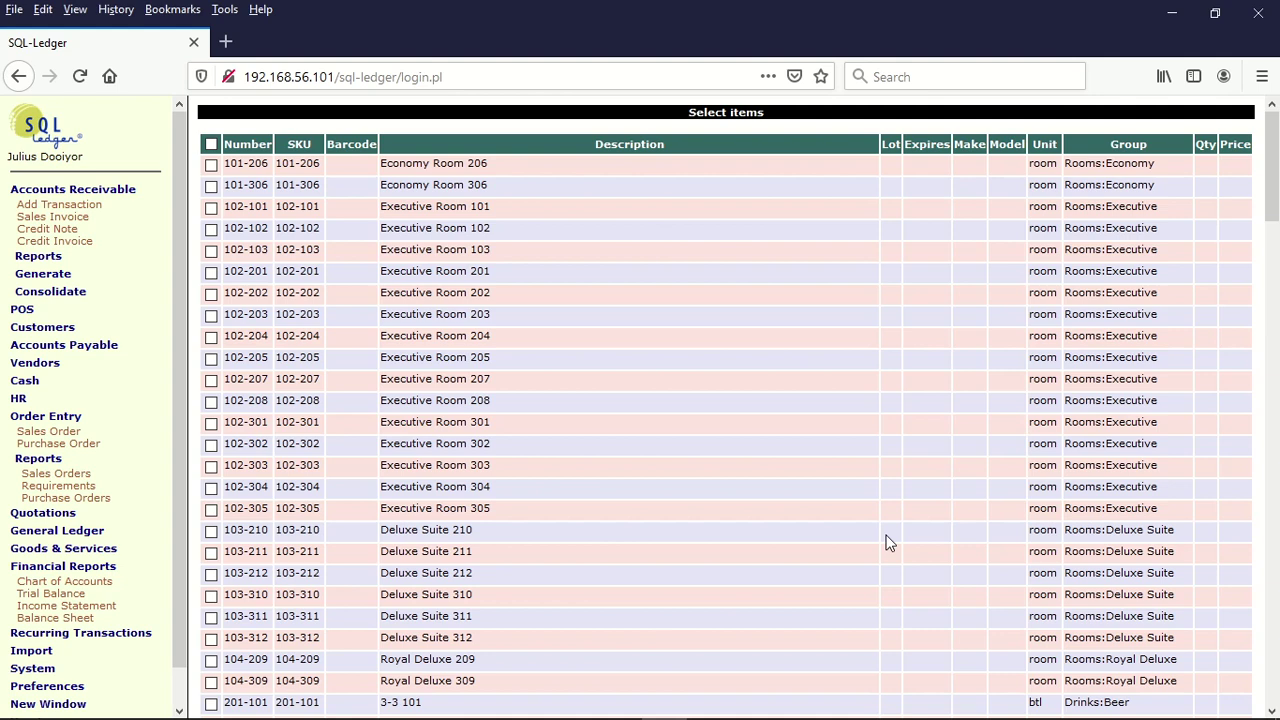
- Return to the purchase order, set the item group to Drinks and run a first item lookup
{"action": "left_click_drag", "start_coordinate": [1270, 210], "coordinate": [1272, 330]}
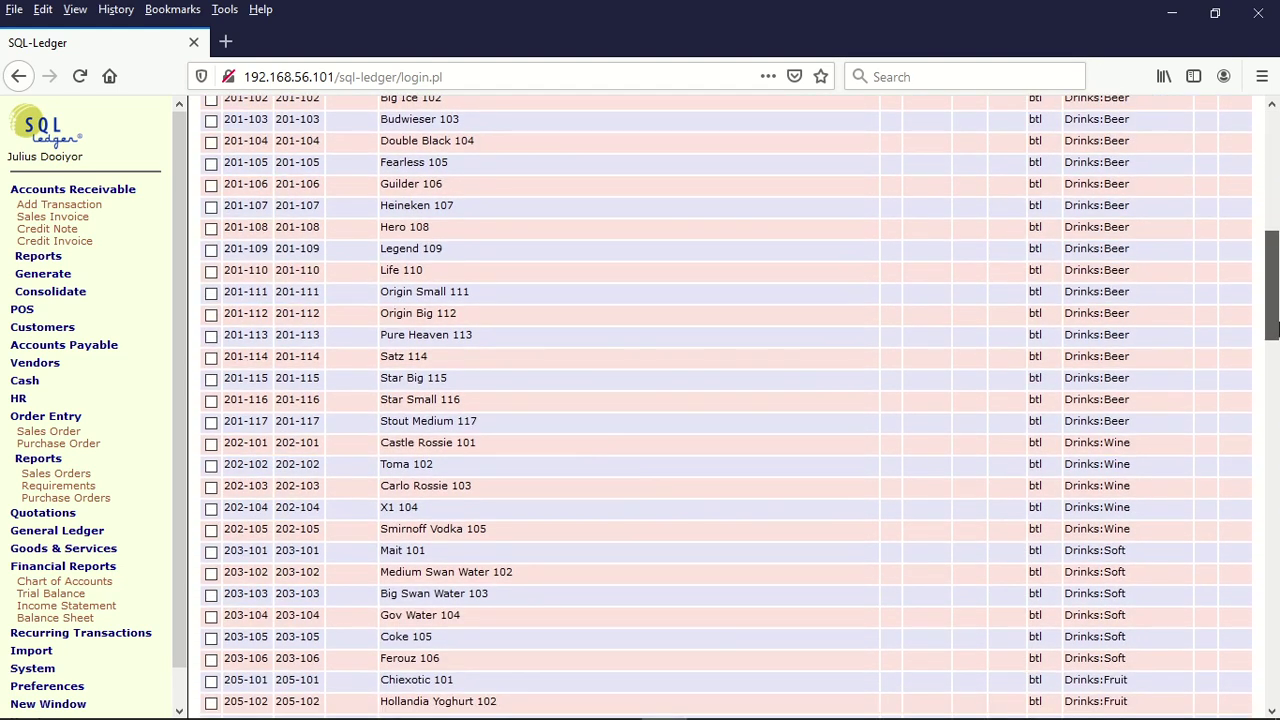
{"action": "left_click", "coordinate": [18, 76]}
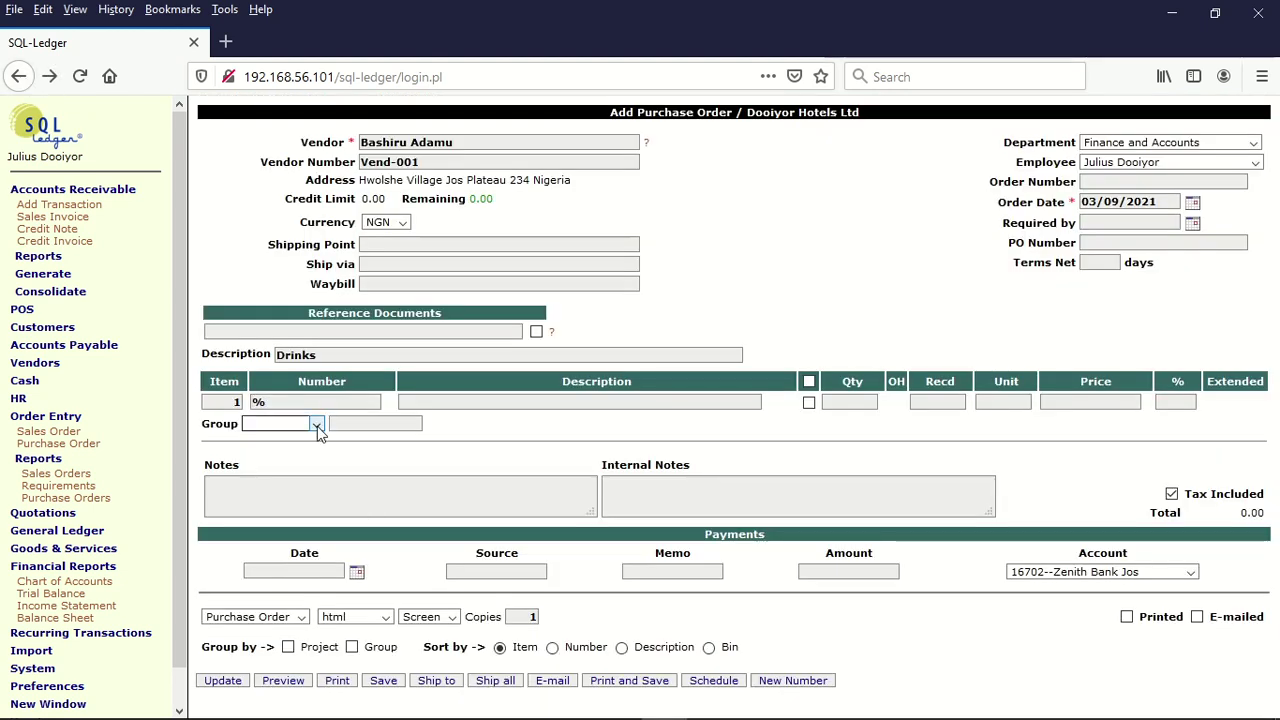
{"action": "left_click", "coordinate": [317, 424]}
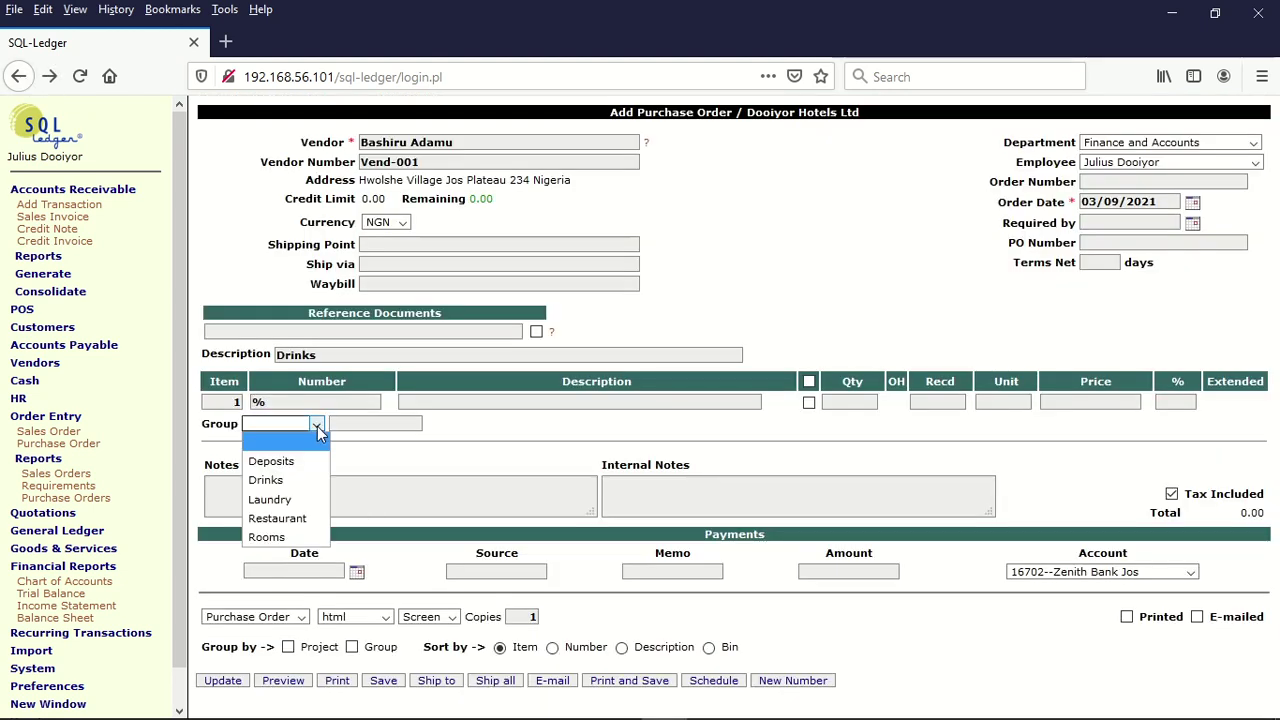
{"action": "left_click", "coordinate": [287, 481]}
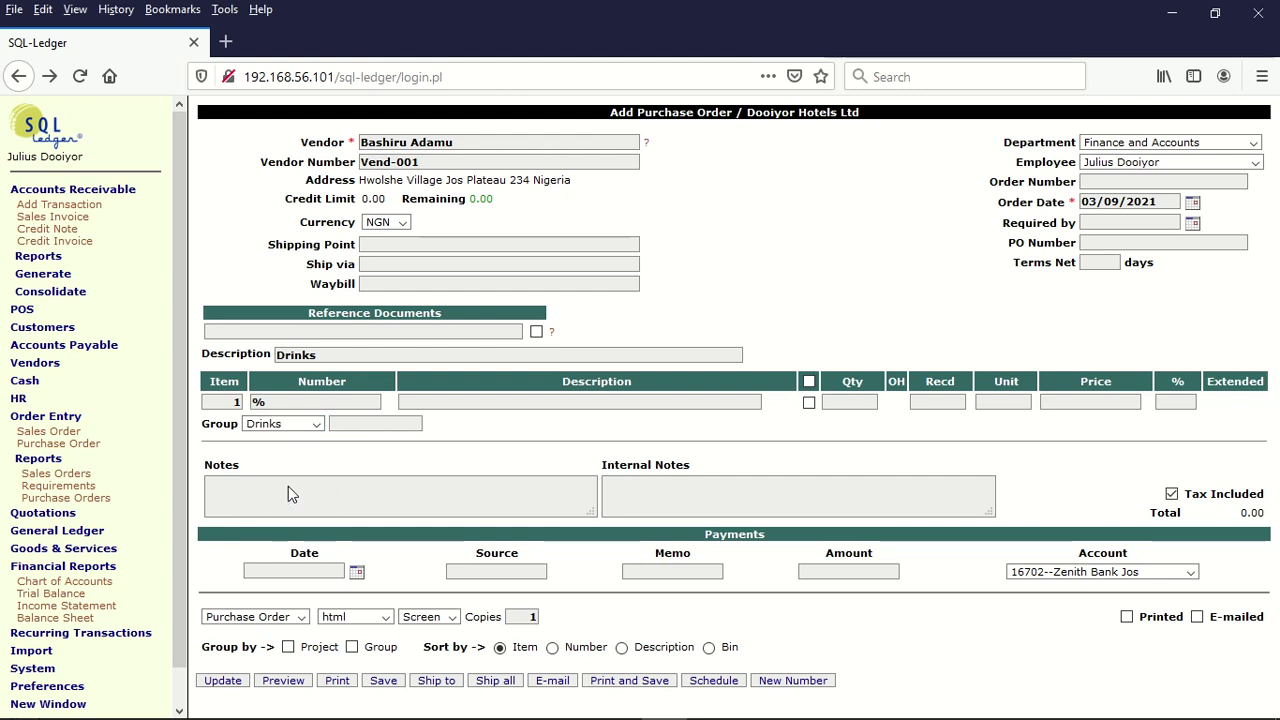
{"action": "left_click", "coordinate": [221, 688]}
{"action": "left_click", "coordinate": [223, 684]}
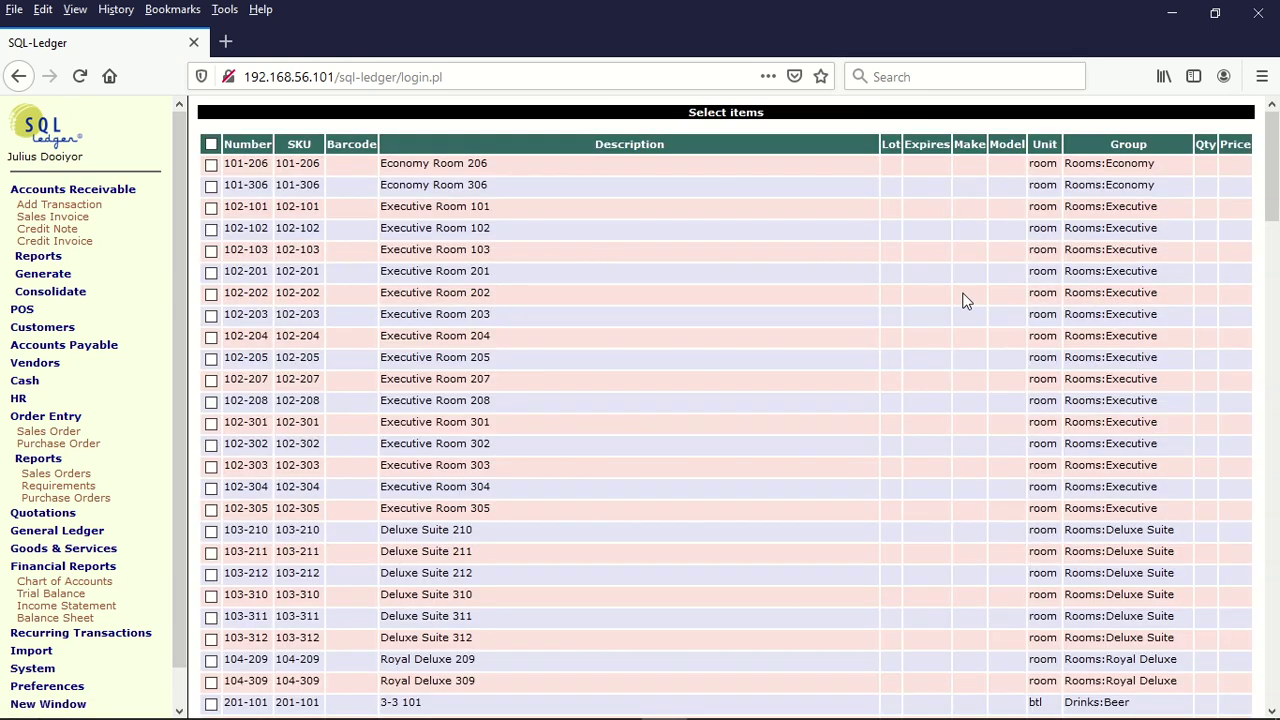
{"action": "left_click_drag", "start_coordinate": [1271, 200], "coordinate": [1272, 700]}
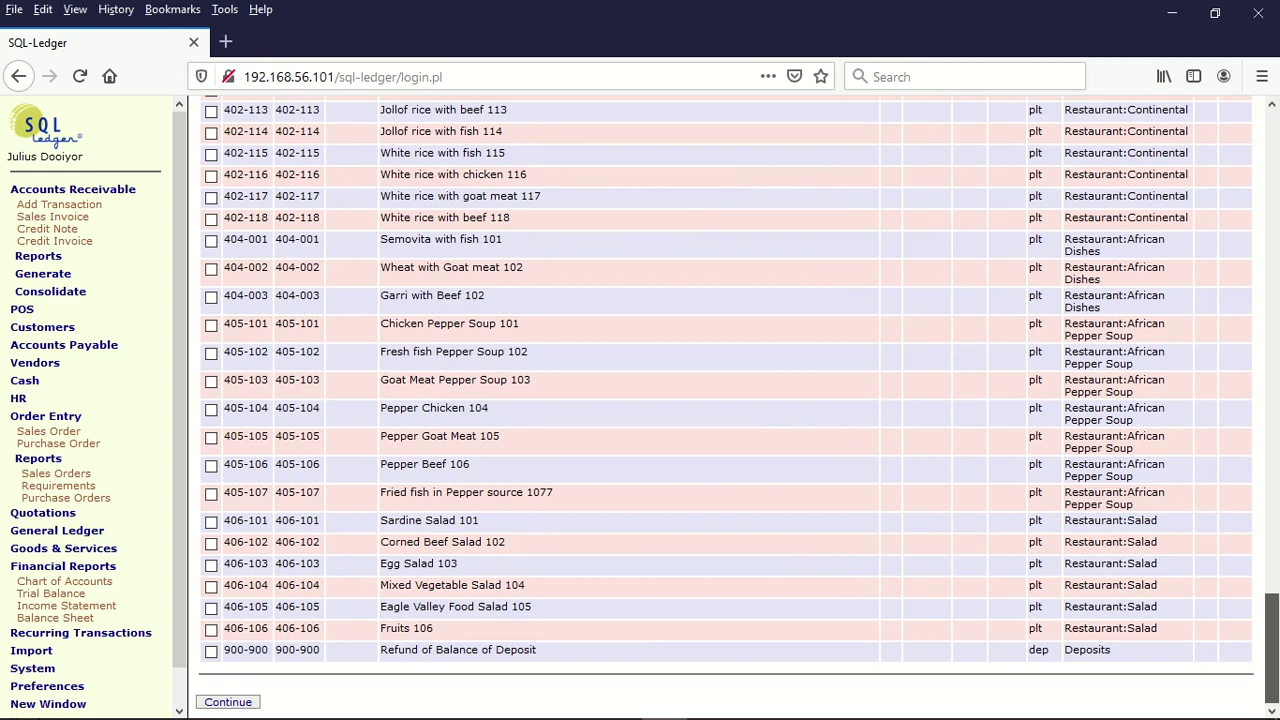
{"action": "left_click_drag", "start_coordinate": [1275, 590], "coordinate": [1272, 165]}
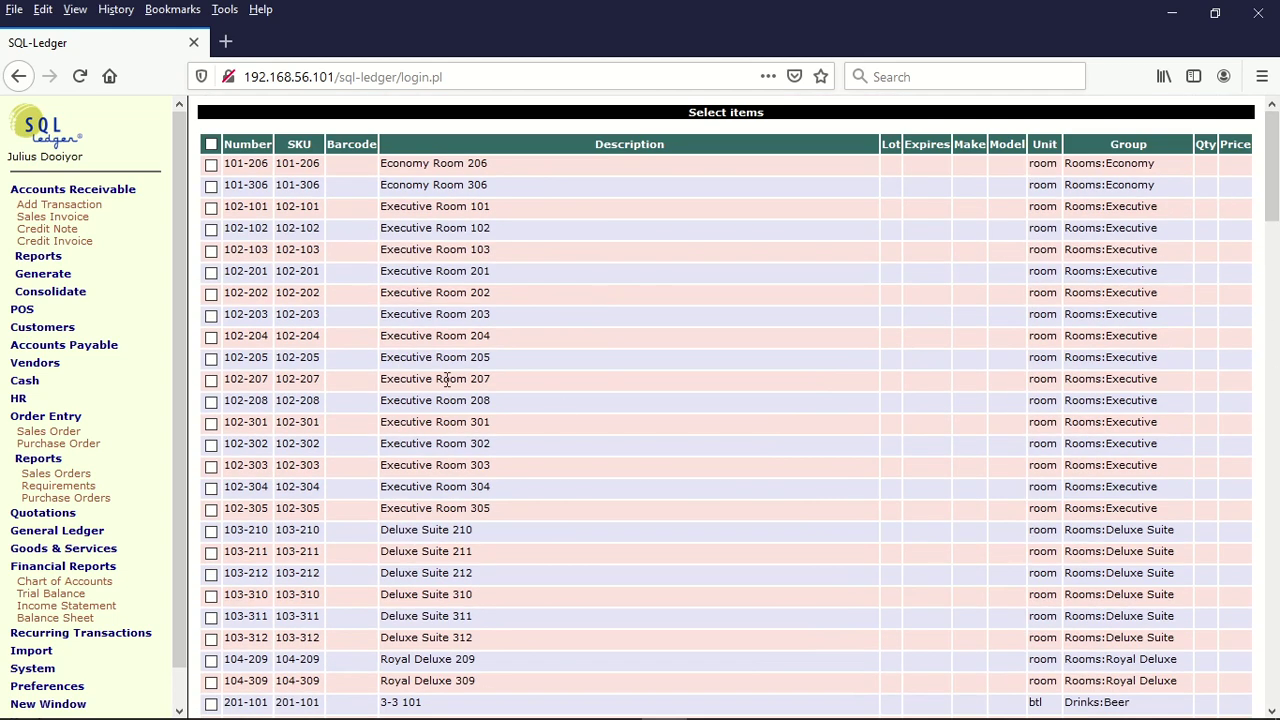
- Return to the order again, keep % in Number with the Drinks group, and request the item list
{"action": "left_click", "coordinate": [19, 77]}
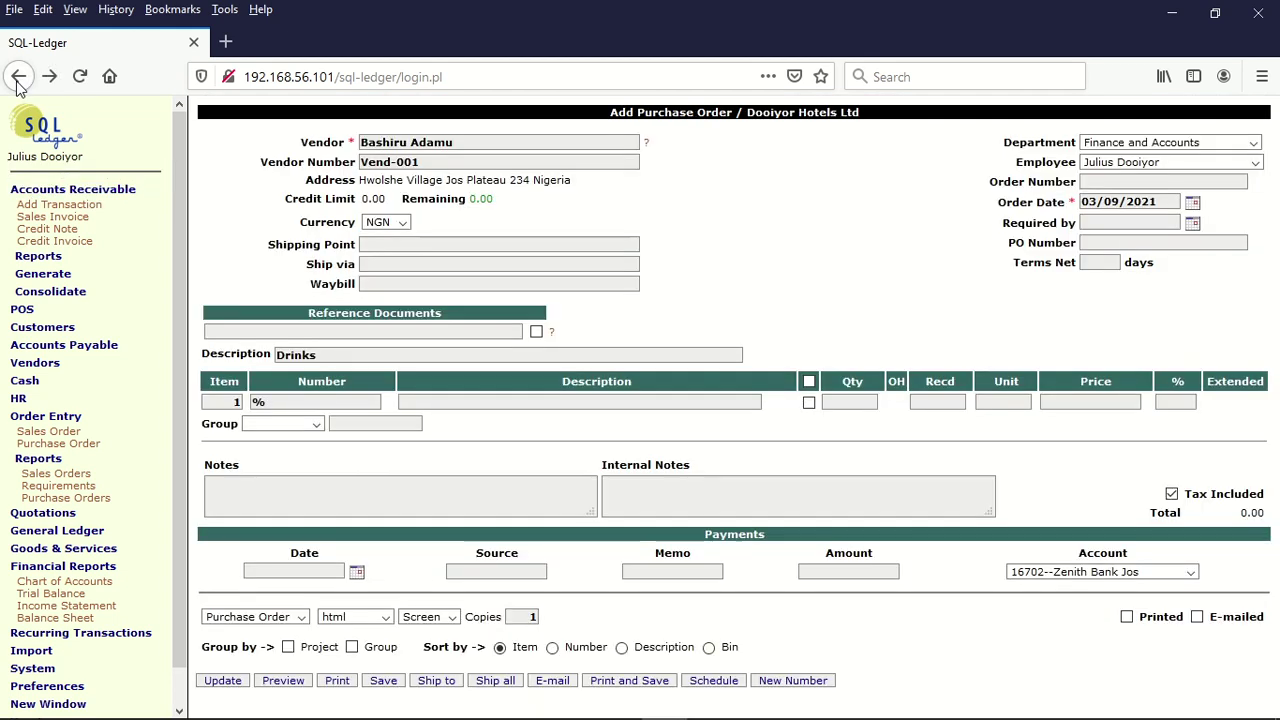
{"action": "double_click", "coordinate": [286, 401]}
{"action": "key", "text": "BackSpace"}
{"action": "left_click", "coordinate": [313, 425]}
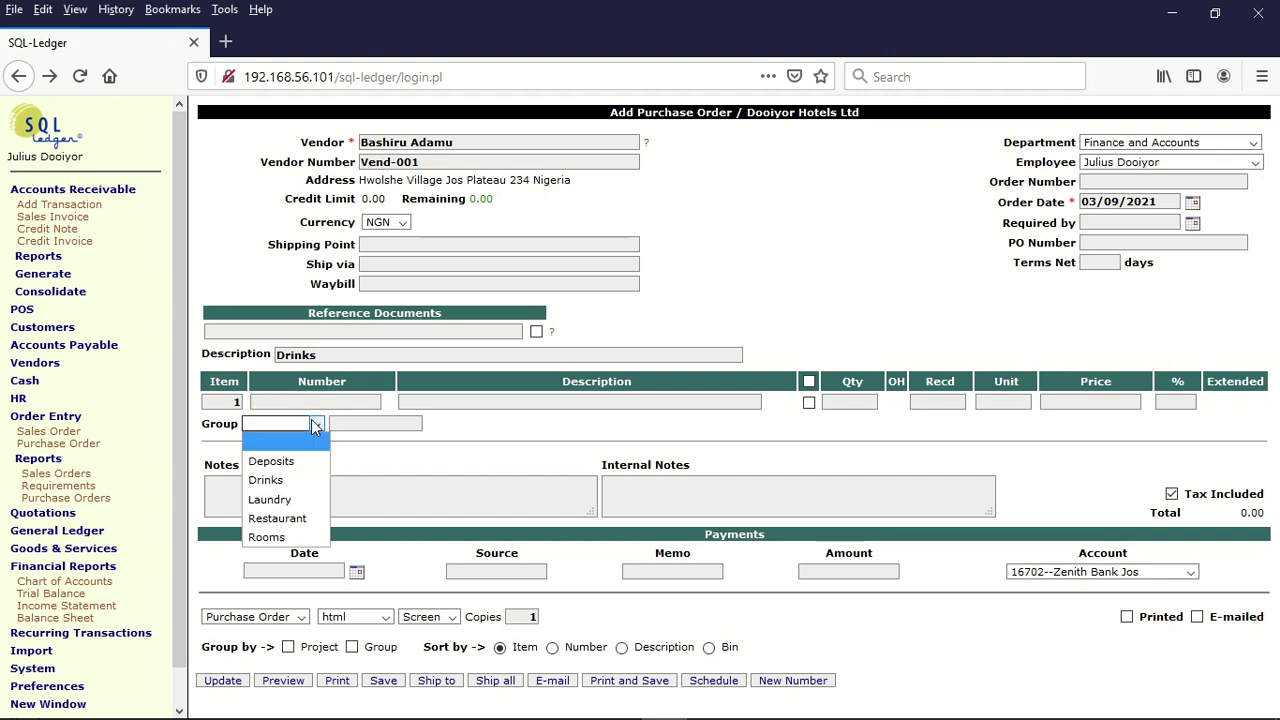
{"action": "left_click", "coordinate": [278, 482]}
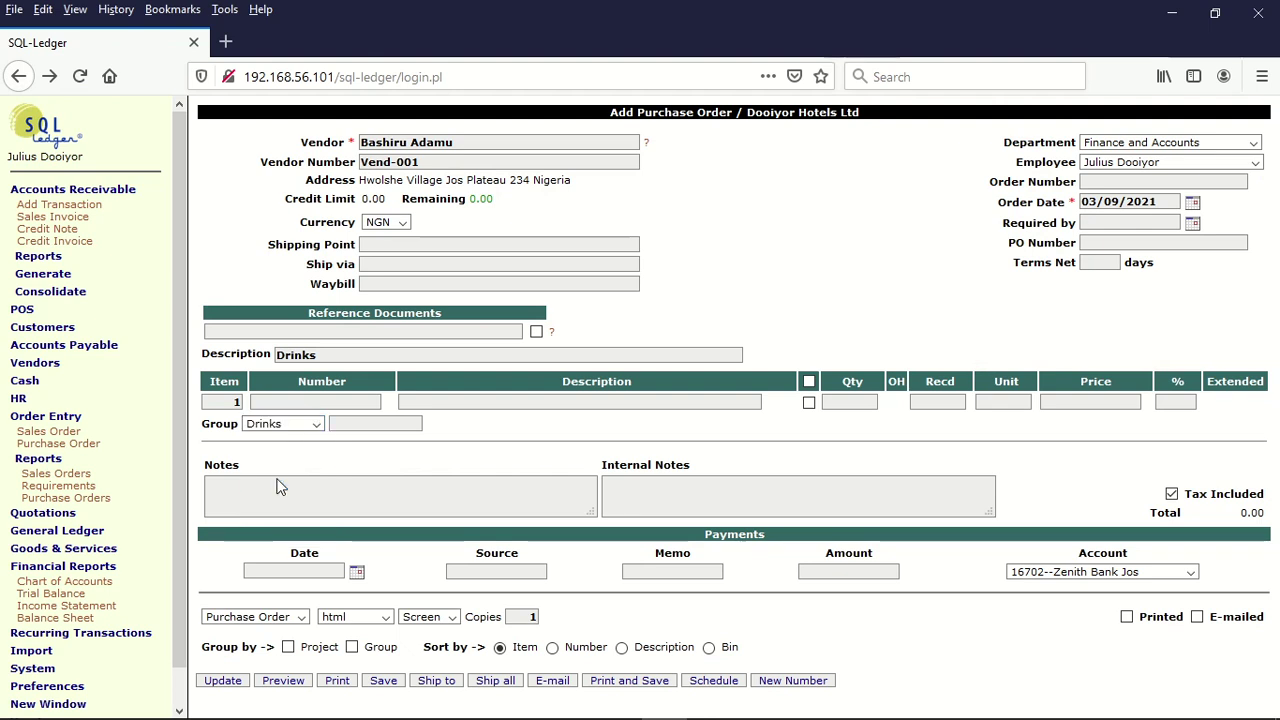
{"action": "left_click", "coordinate": [223, 682]}
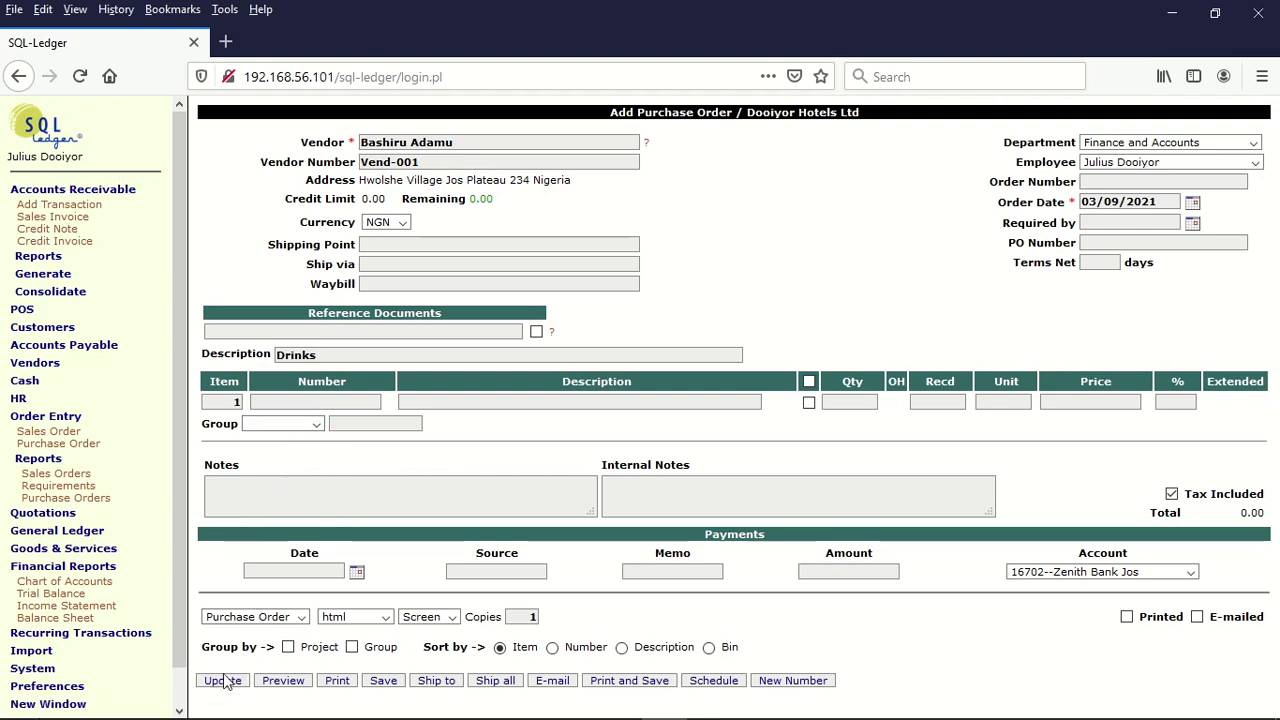
{"action": "left_click", "coordinate": [261, 403]}
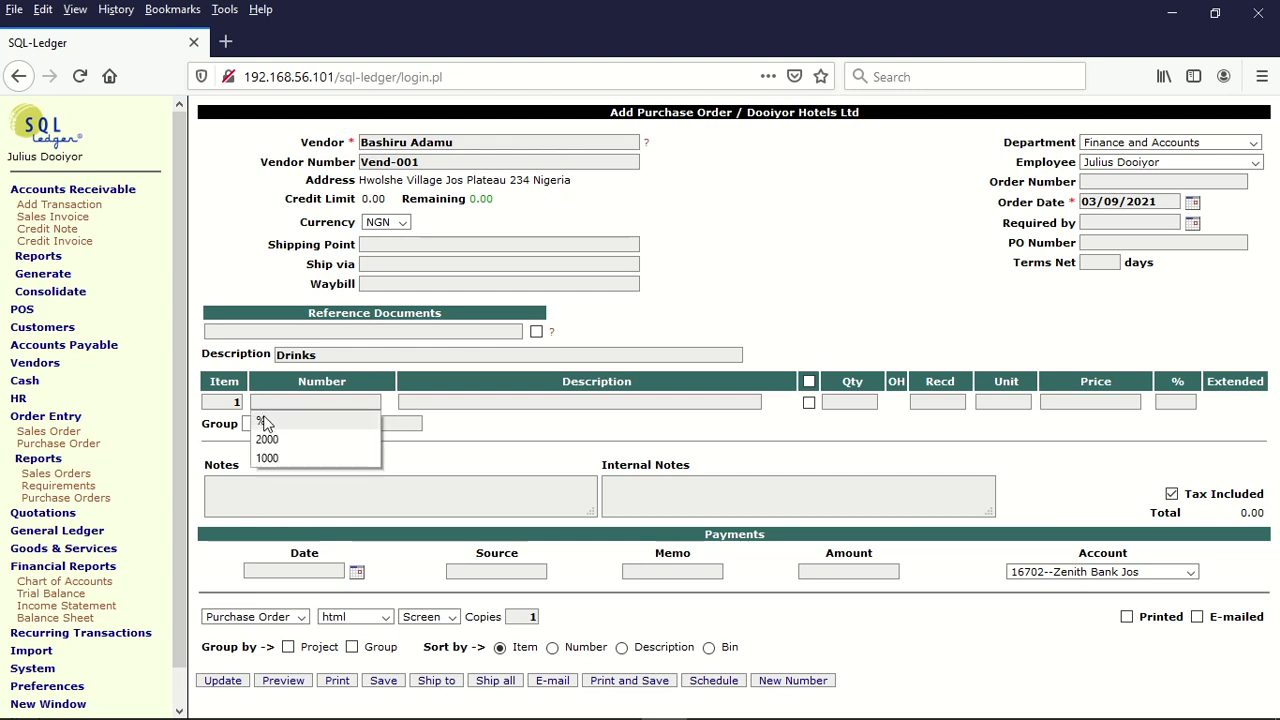
{"action": "left_click", "coordinate": [267, 425]}
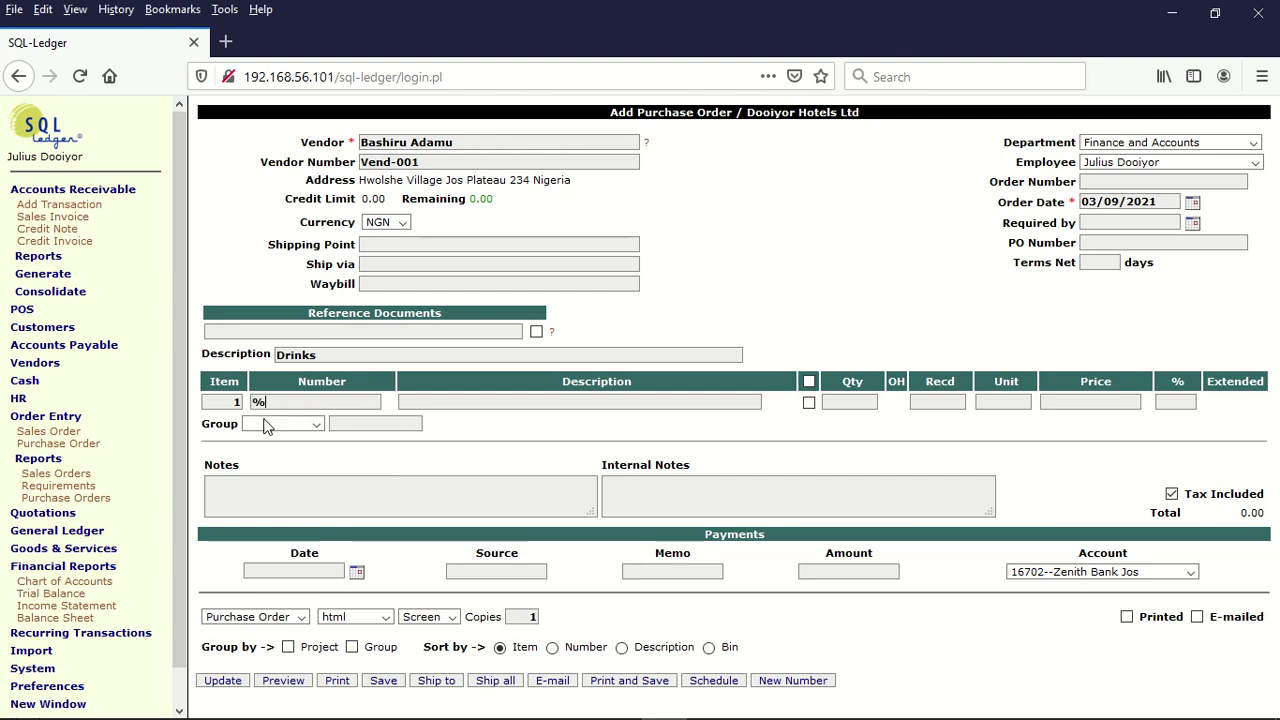
{"action": "left_click", "coordinate": [316, 426]}
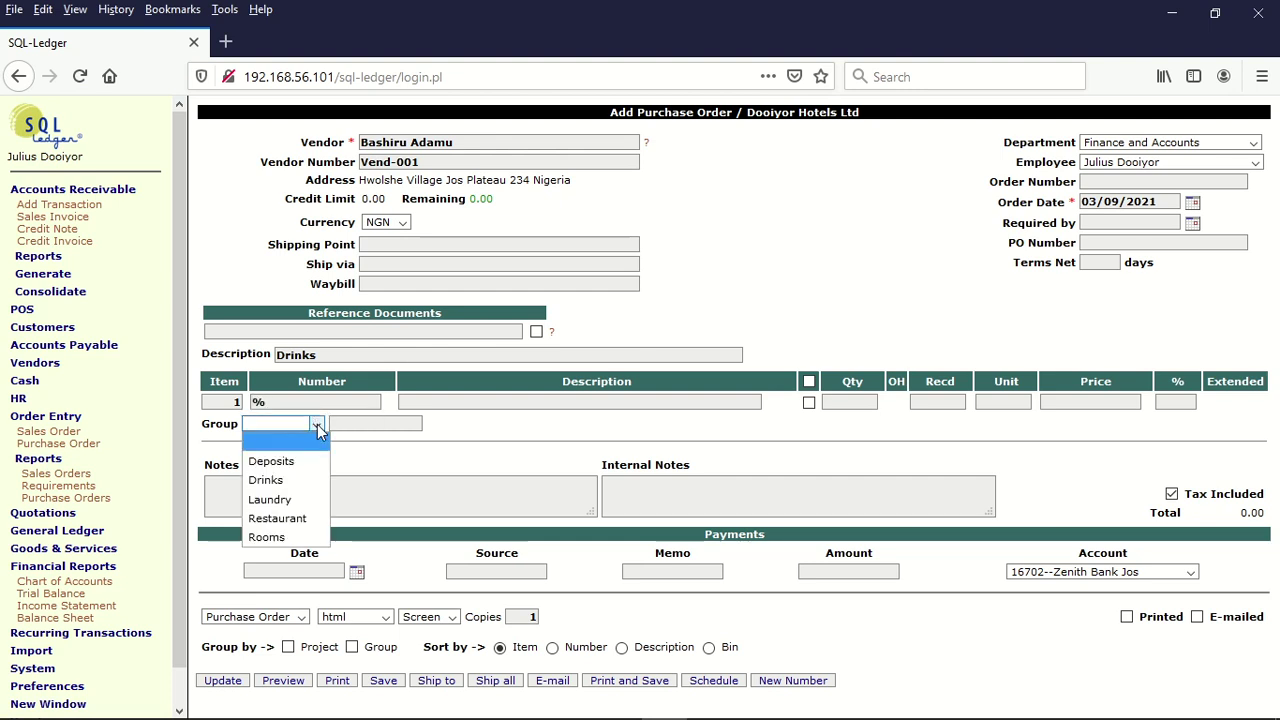
{"action": "left_click", "coordinate": [283, 481]}
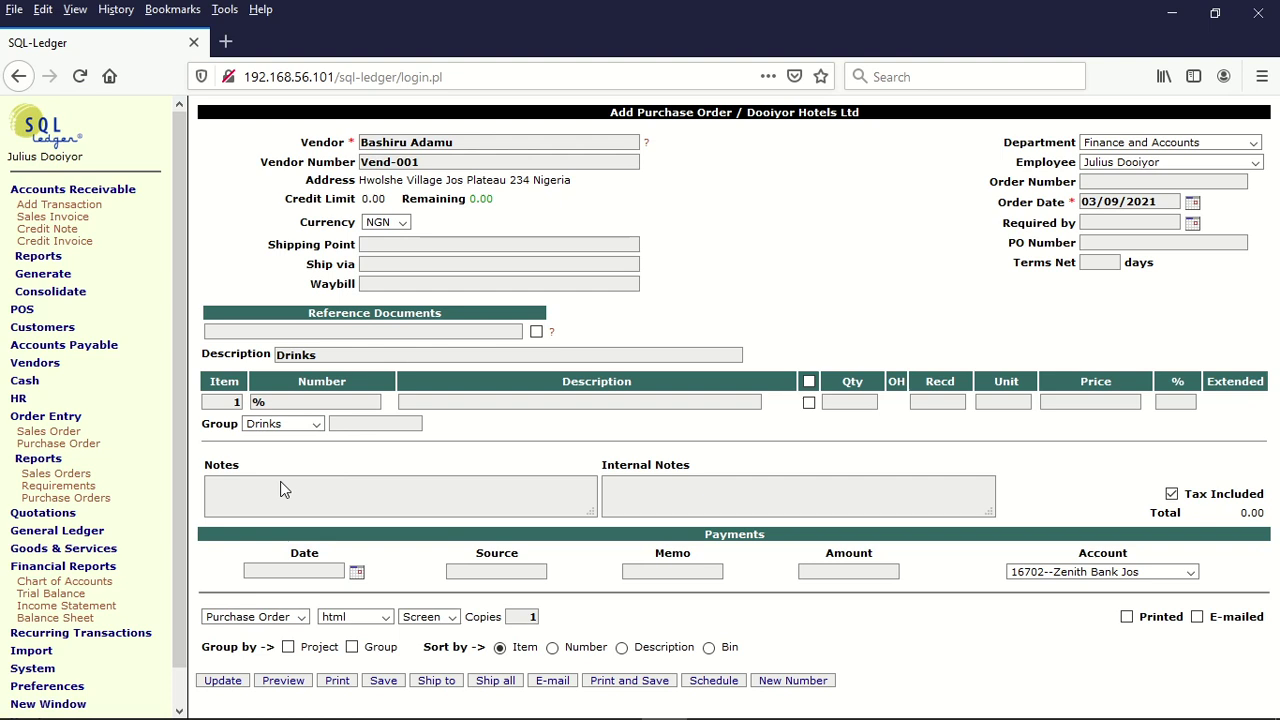
{"action": "left_click", "coordinate": [236, 684]}
- From the Drinks item list, tick only 201-106 Guilder 106 and add it as line 1
{"action": "left_click", "coordinate": [236, 684]}
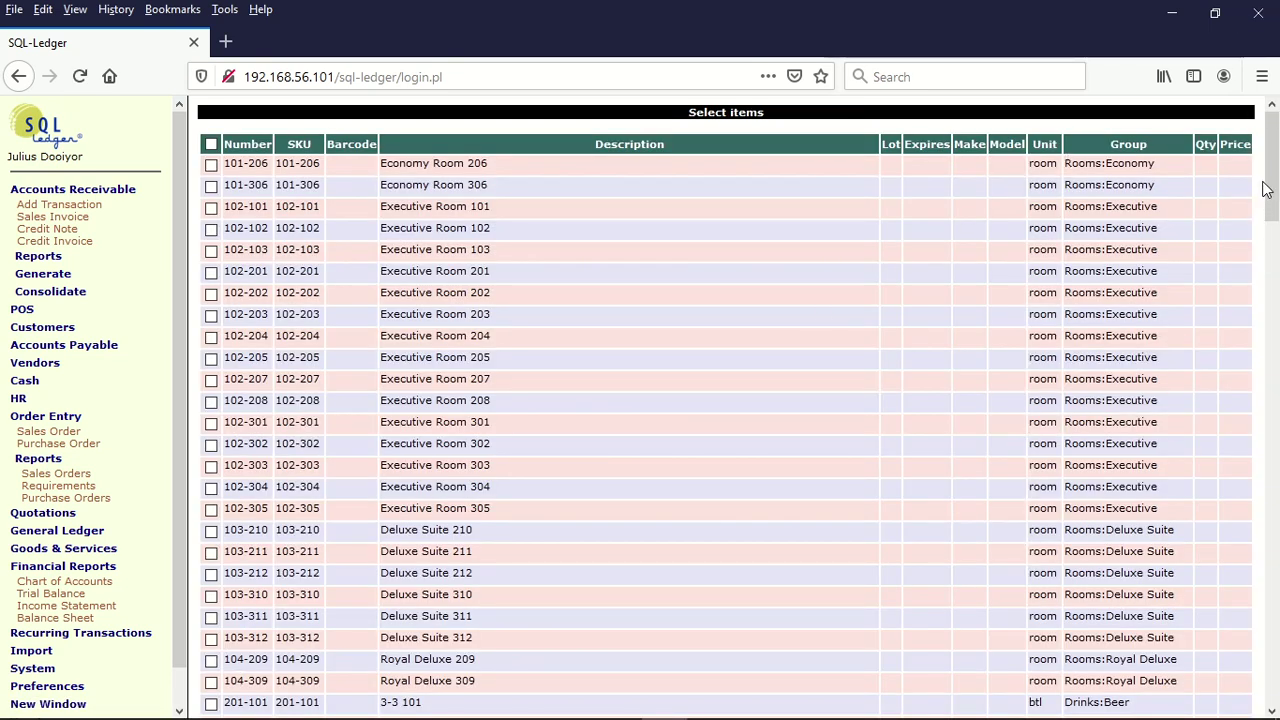
{"action": "left_click_drag", "start_coordinate": [1270, 186], "coordinate": [1277, 234]}
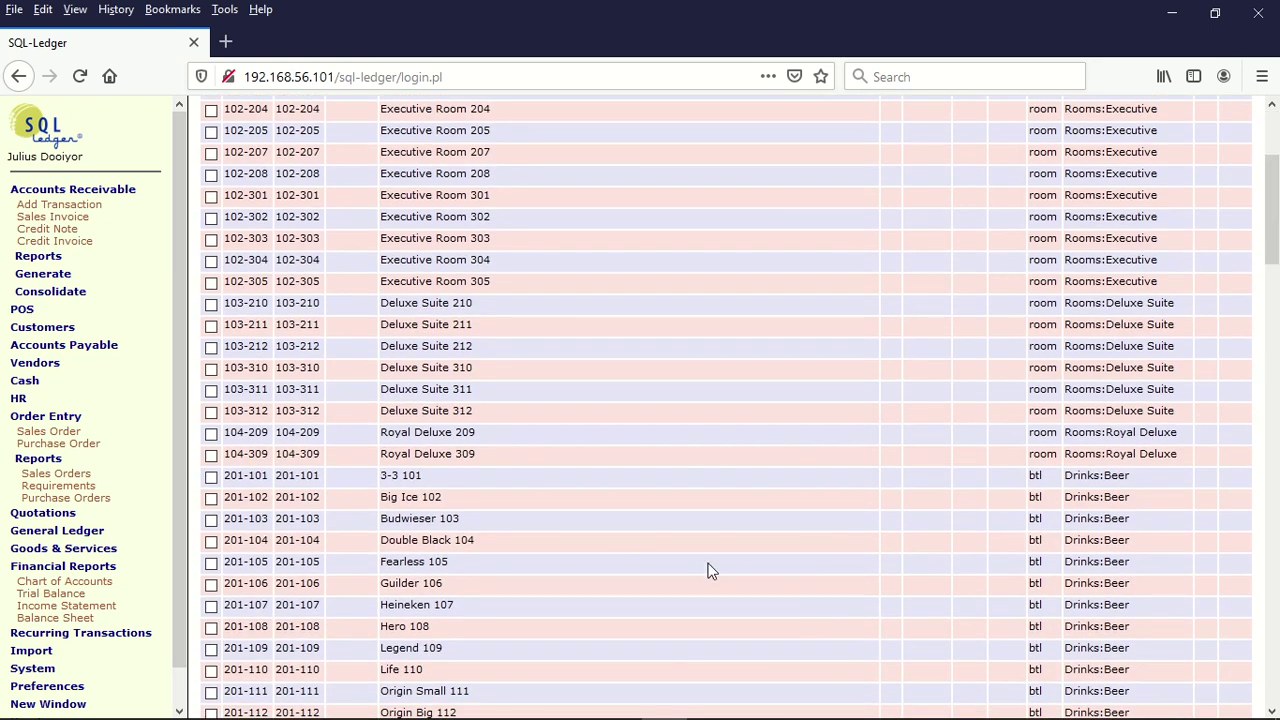
{"action": "left_click", "coordinate": [213, 477]}
{"action": "left_click", "coordinate": [211, 497]}
{"action": "left_click", "coordinate": [211, 585]}
{"action": "left_click", "coordinate": [211, 476]}
{"action": "left_click", "coordinate": [211, 498]}
{"action": "key", "text": "Return"}
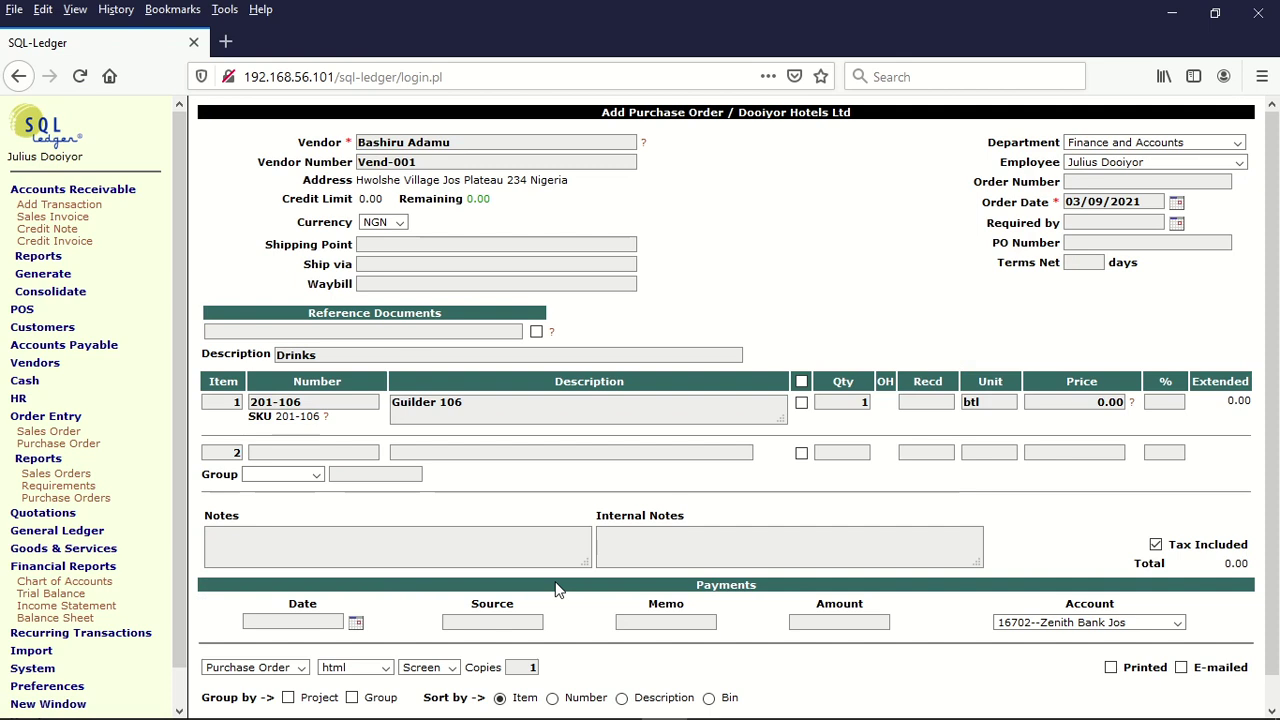
- Enter a 02/01/2021 Cash payment, memo 'deposit for drinks', 100000, to 16702--Zenith Bank Jos
{"action": "left_click", "coordinate": [337, 621]}
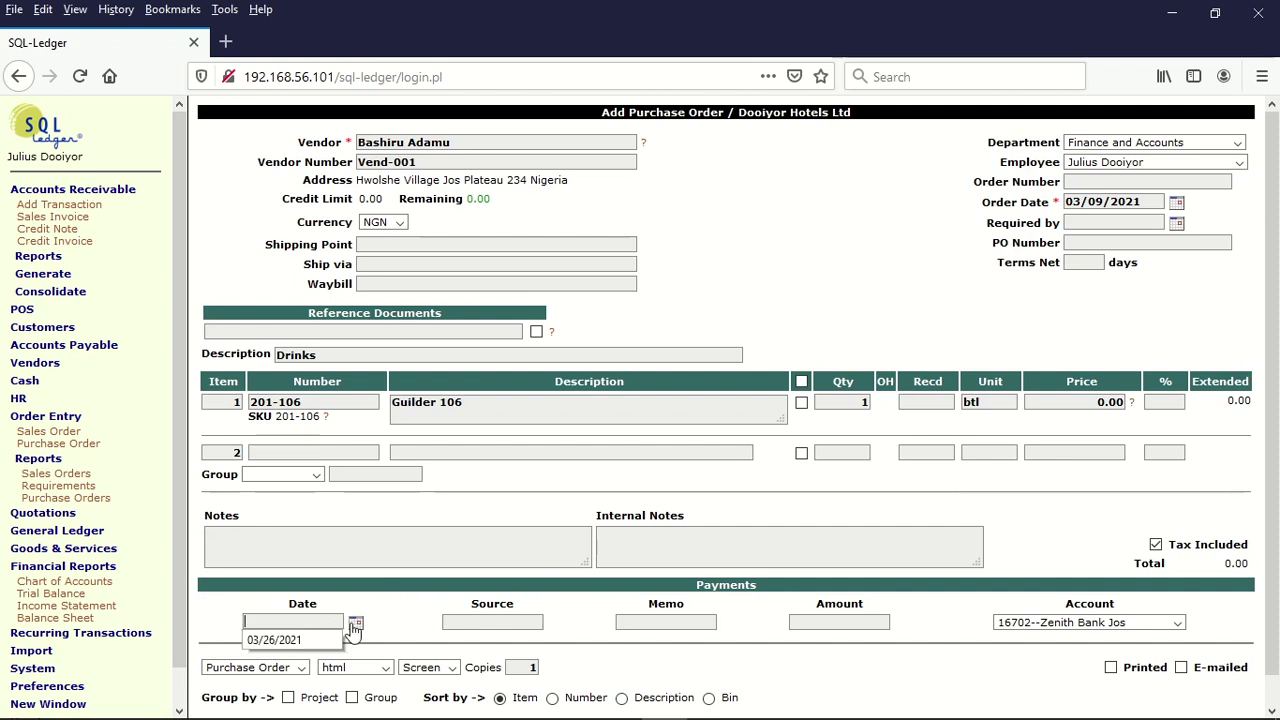
{"action": "left_click", "coordinate": [355, 625]}
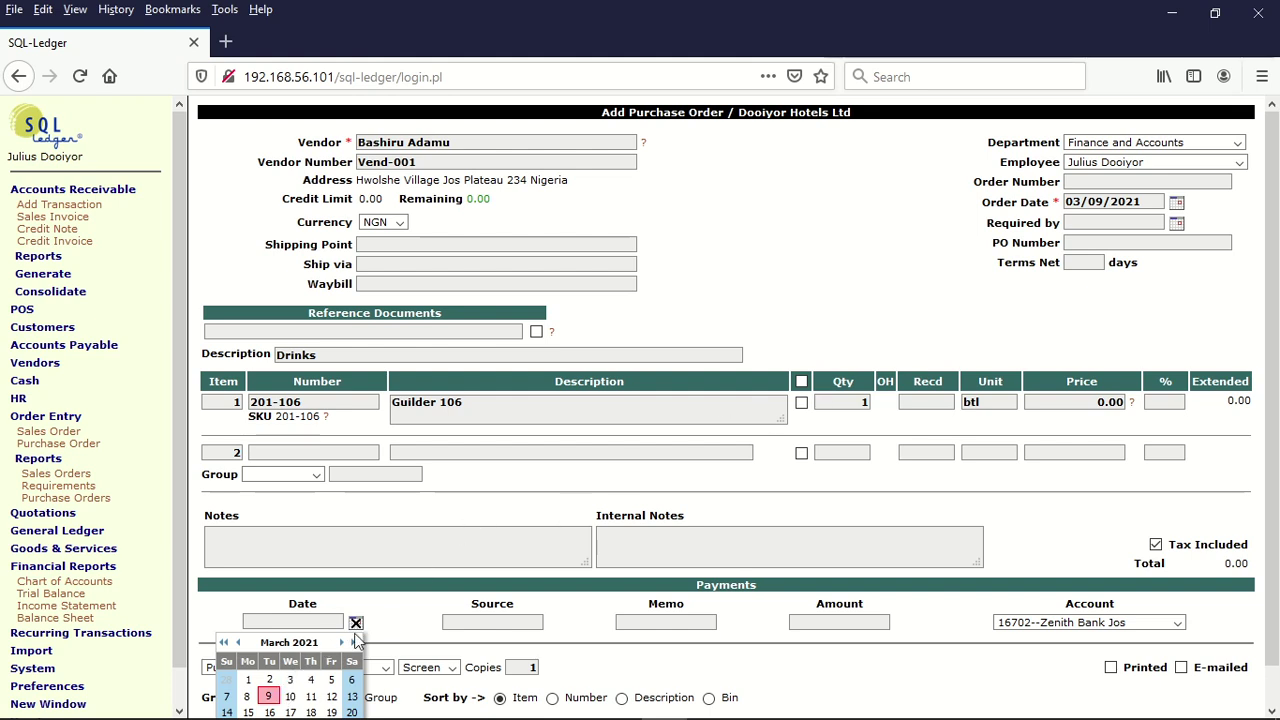
{"action": "left_click", "coordinate": [238, 643]}
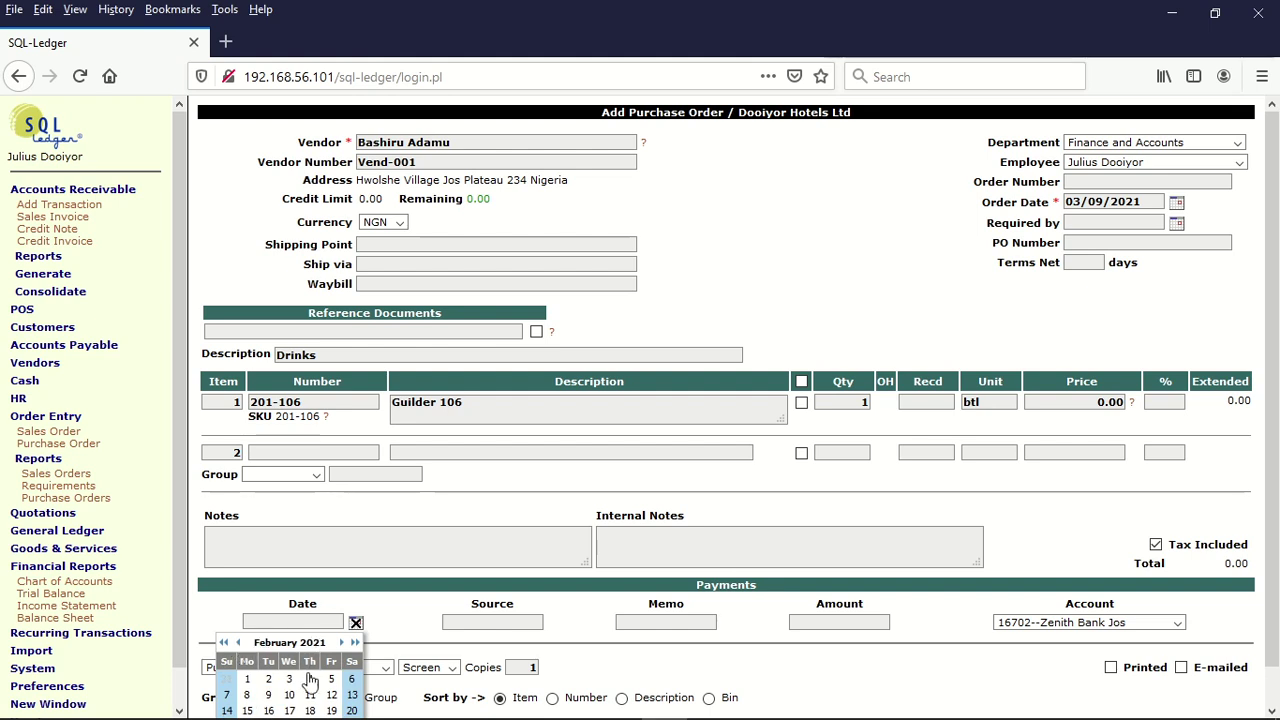
{"action": "left_click", "coordinate": [249, 679]}
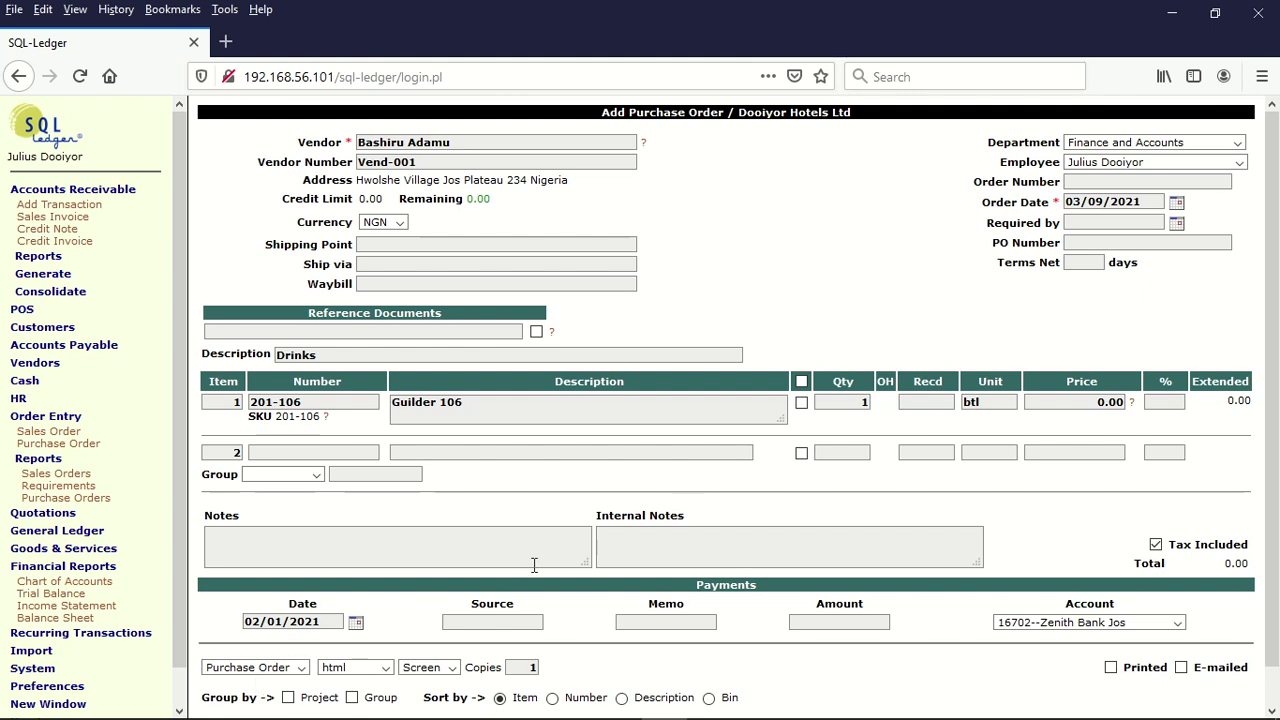
{"action": "left_click", "coordinate": [485, 622]}
{"action": "left_click", "coordinate": [470, 641]}
{"action": "left_click", "coordinate": [668, 621]}
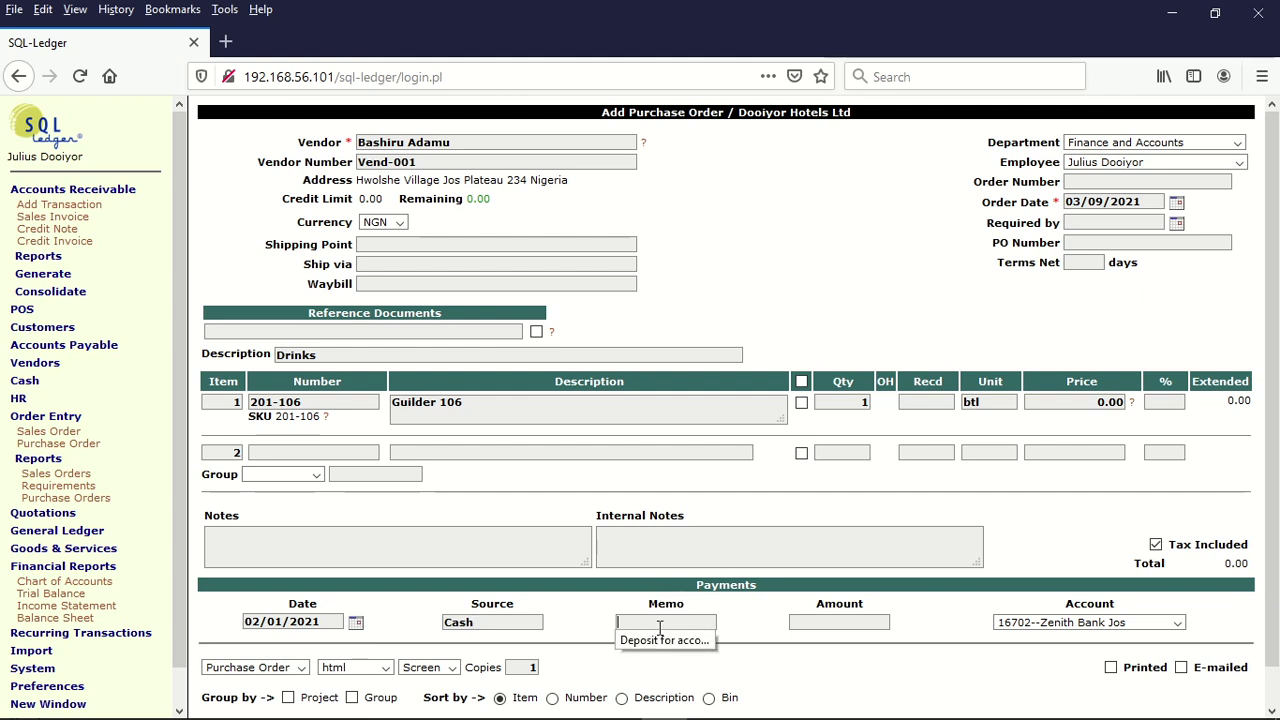
{"action": "type", "text": "deposit for drinks"}
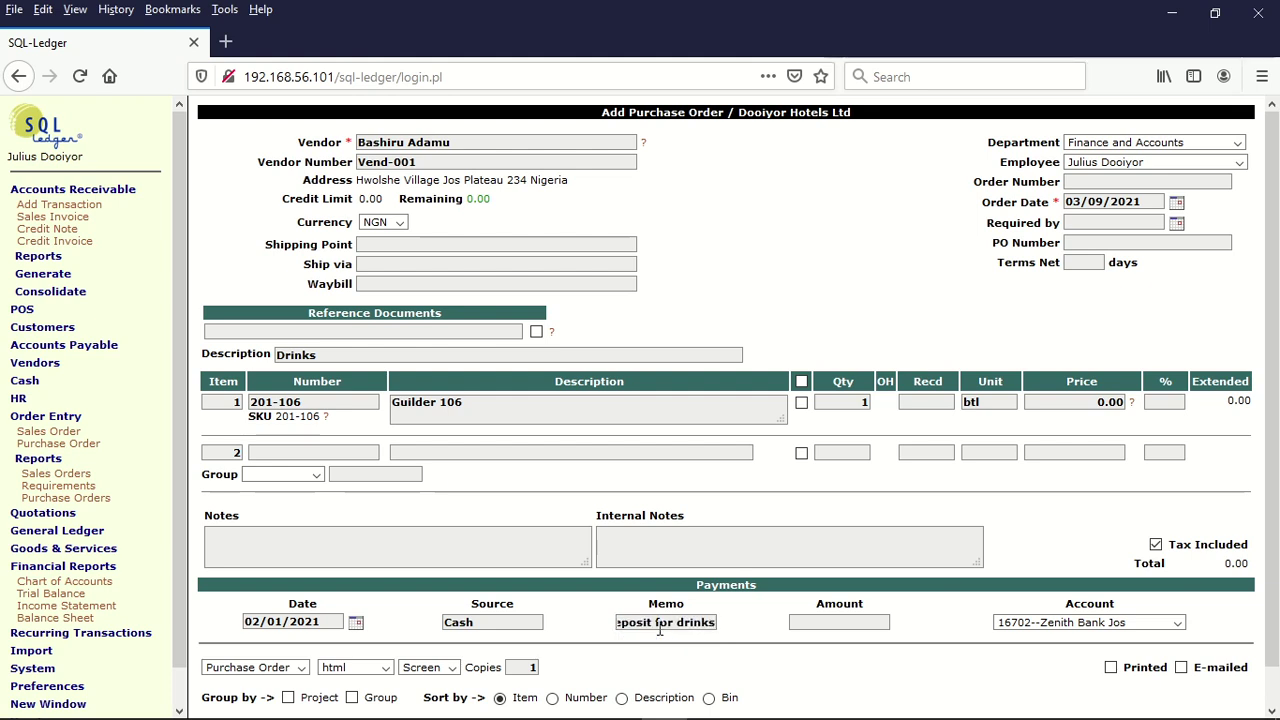
{"action": "key", "text": "Tab"}
{"action": "type", "text": "100000"}
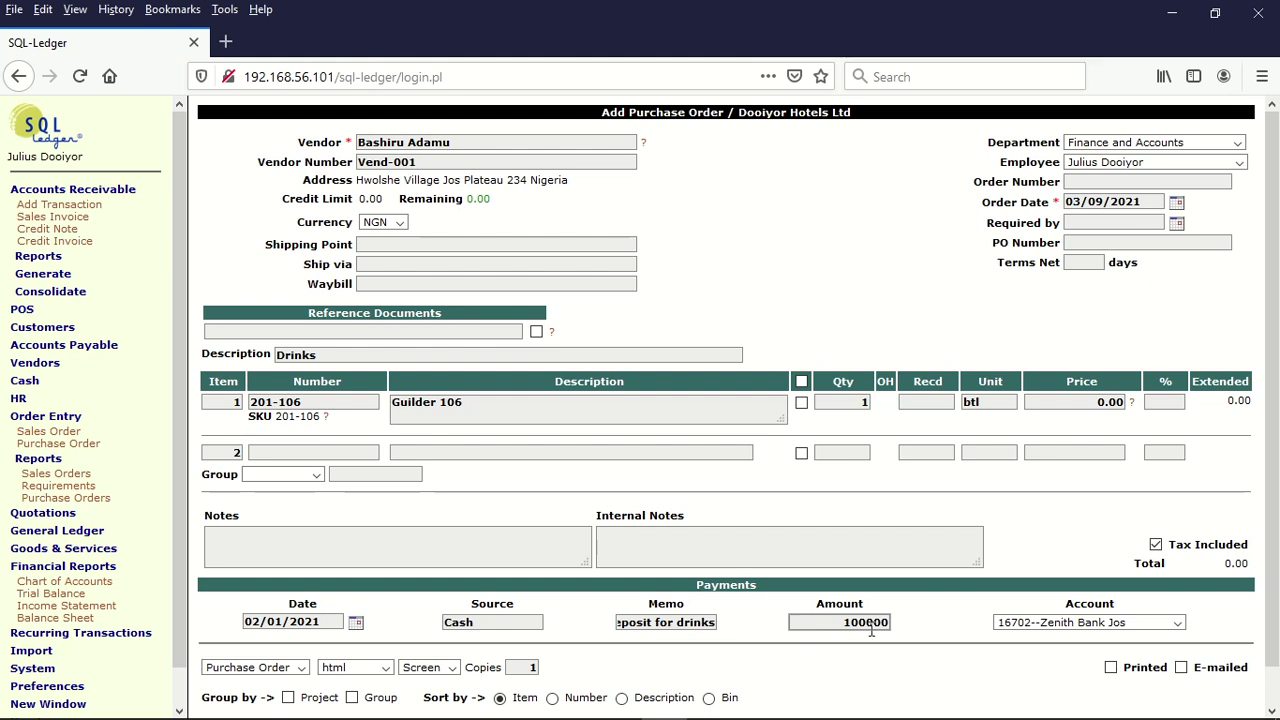
{"action": "left_click", "coordinate": [1175, 624]}
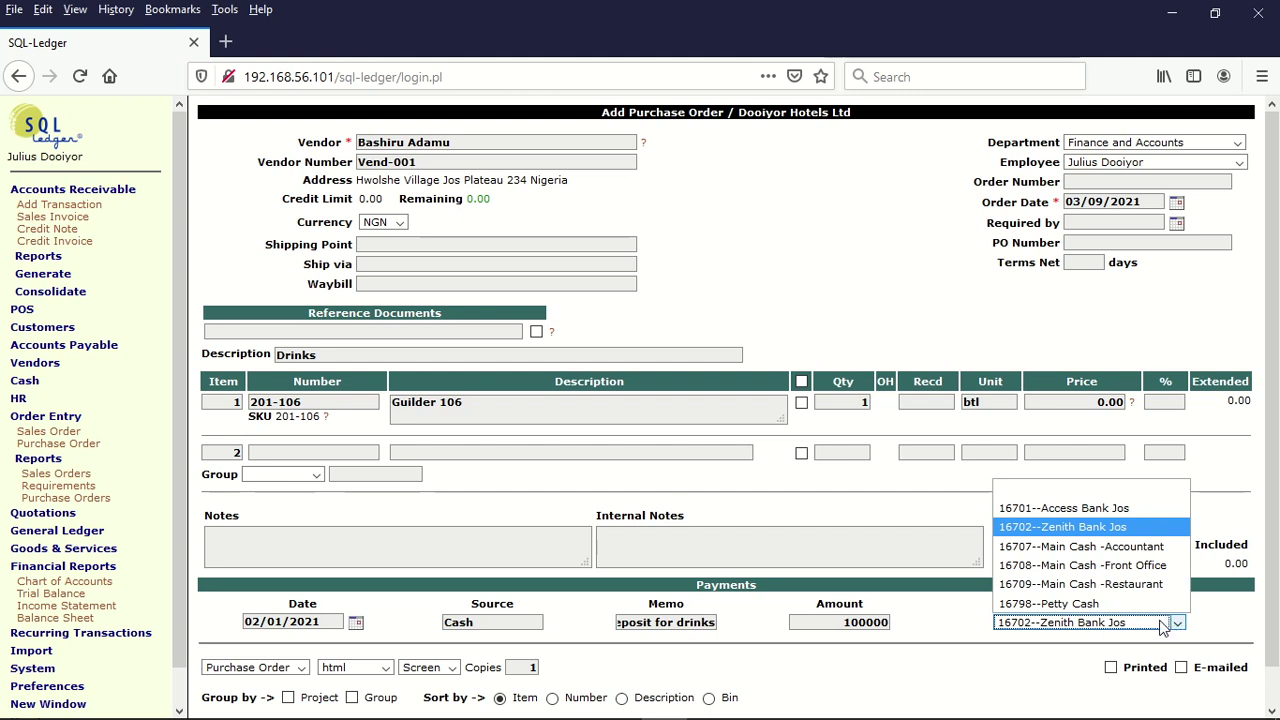
{"action": "left_click", "coordinate": [1163, 624]}
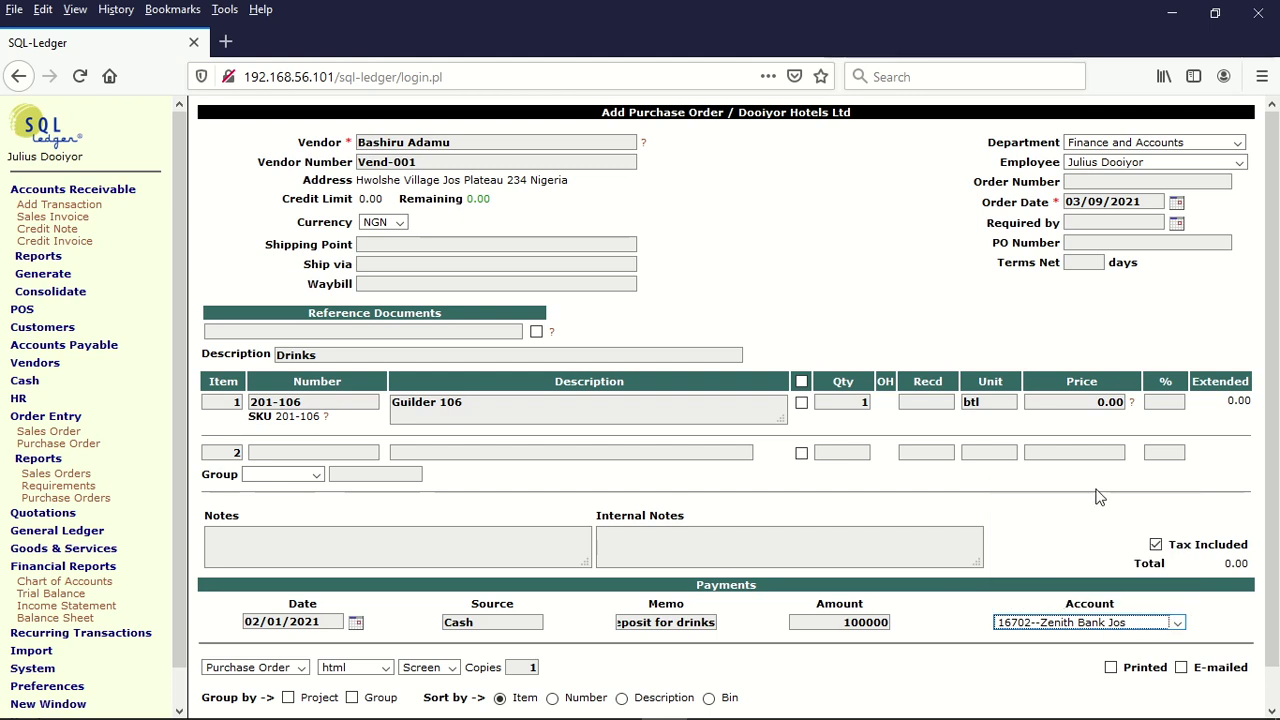
- Update the Drinks purchase order with its 100,000.00 deposit and save it
{"action": "scroll", "coordinate": [1265, 450], "scroll_direction": "down", "scroll_amount": 1}
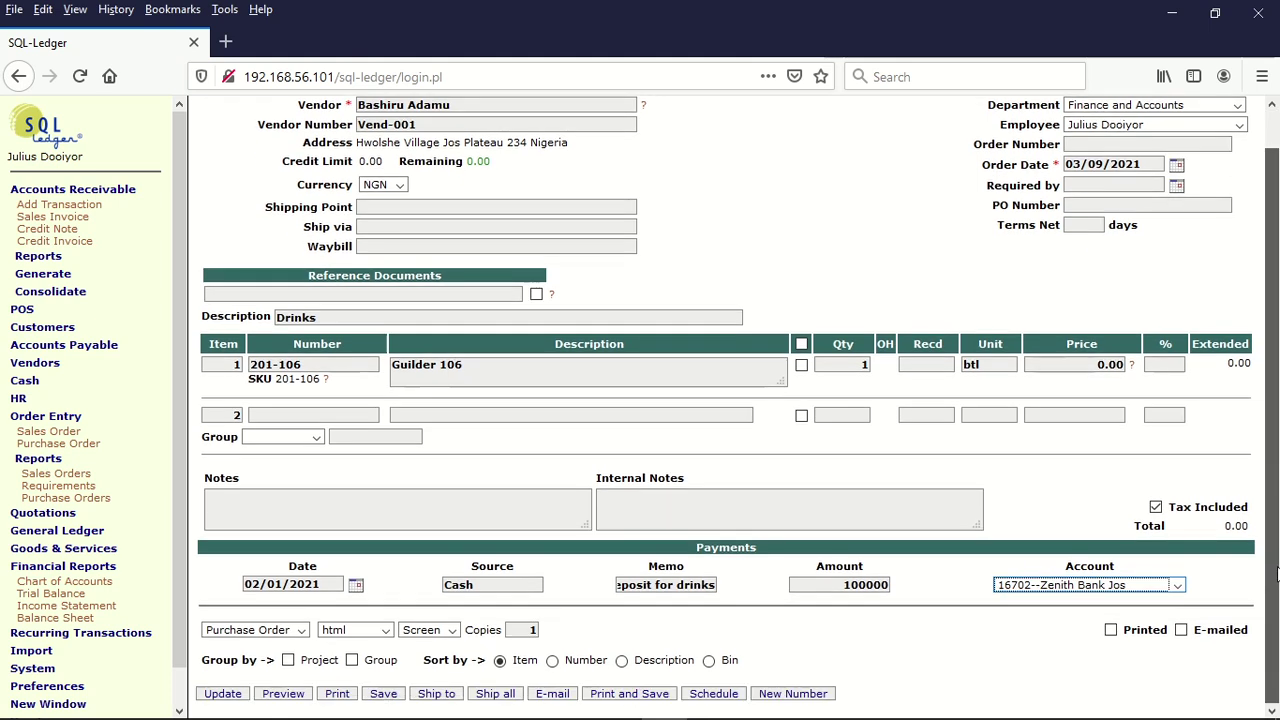
{"action": "left_click", "coordinate": [215, 694]}
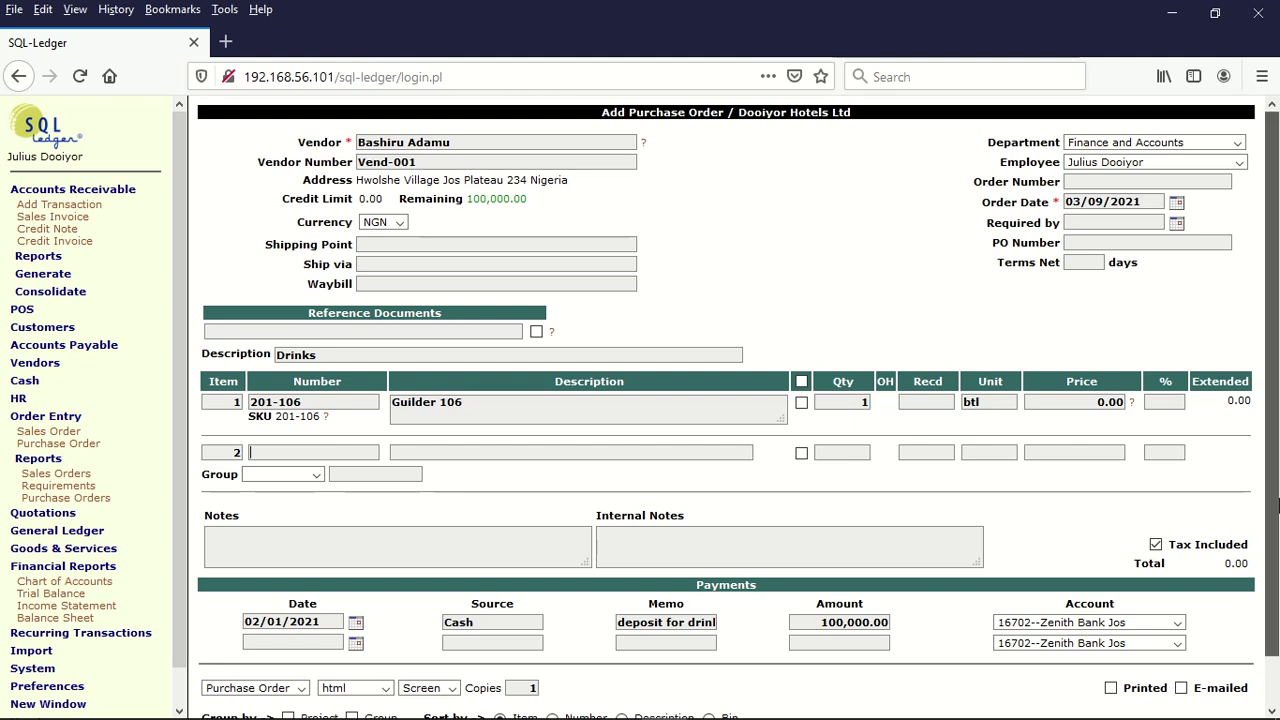
{"action": "scroll", "coordinate": [1277, 506], "scroll_direction": "down", "scroll_amount": 1}
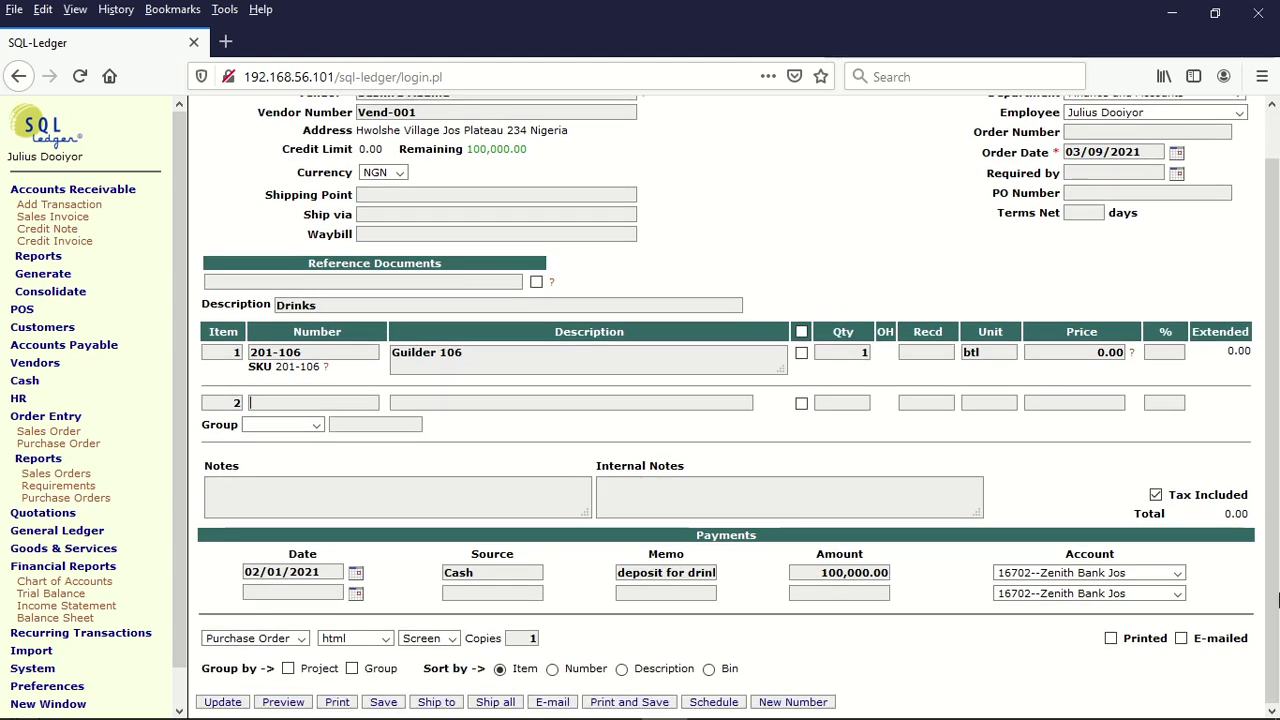
{"action": "left_click", "coordinate": [383, 703]}
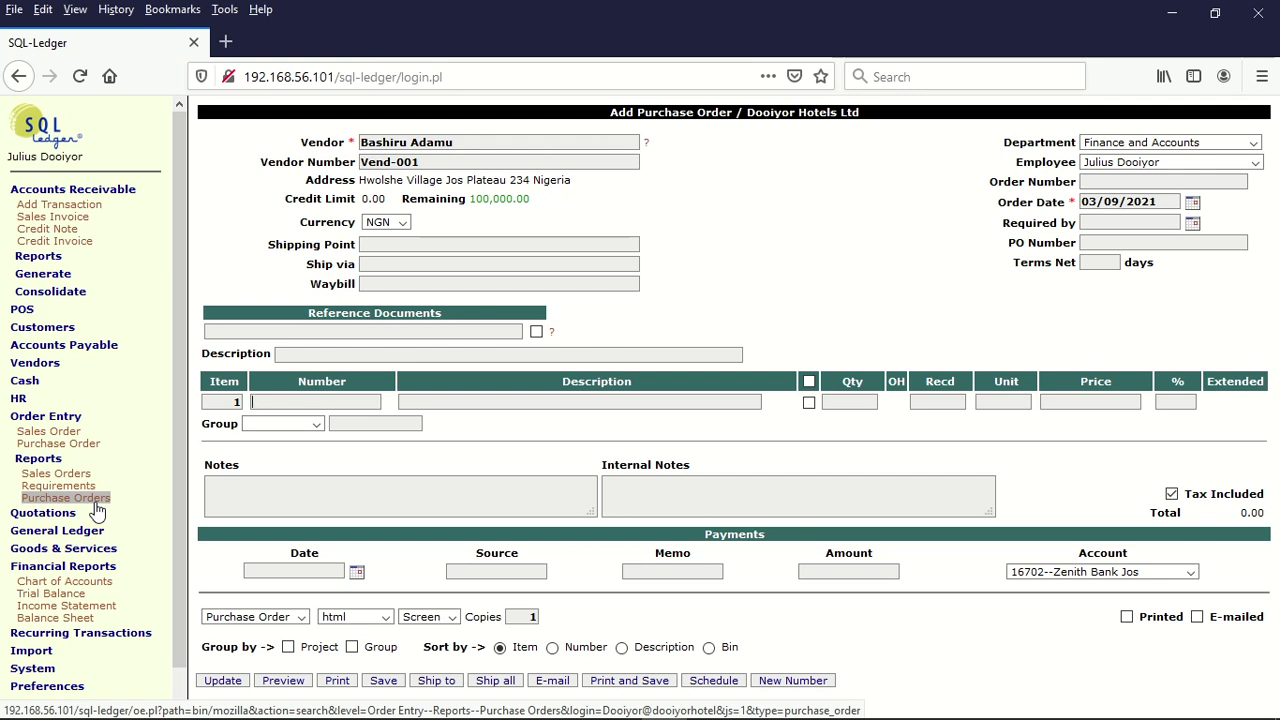
- Open purchase order 1 from the Purchase Orders report and convert it to a vendor invoice
{"action": "left_click", "coordinate": [95, 504]}
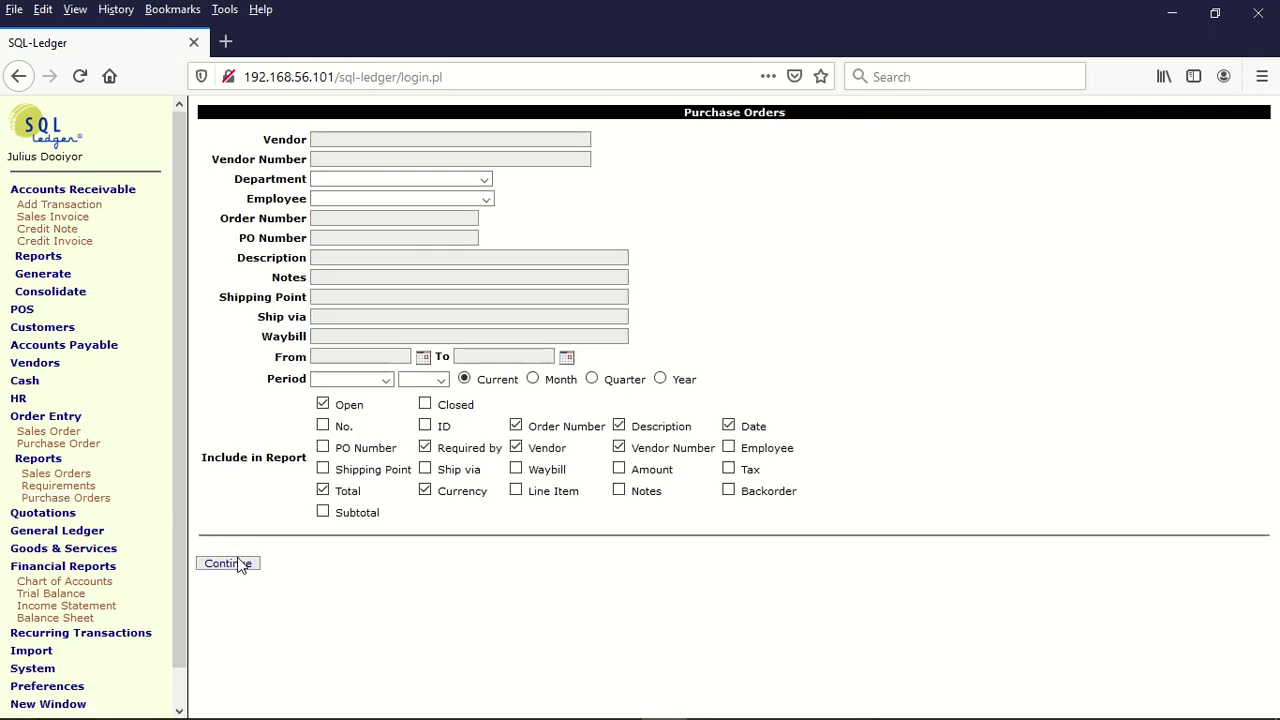
{"action": "left_click", "coordinate": [241, 563]}
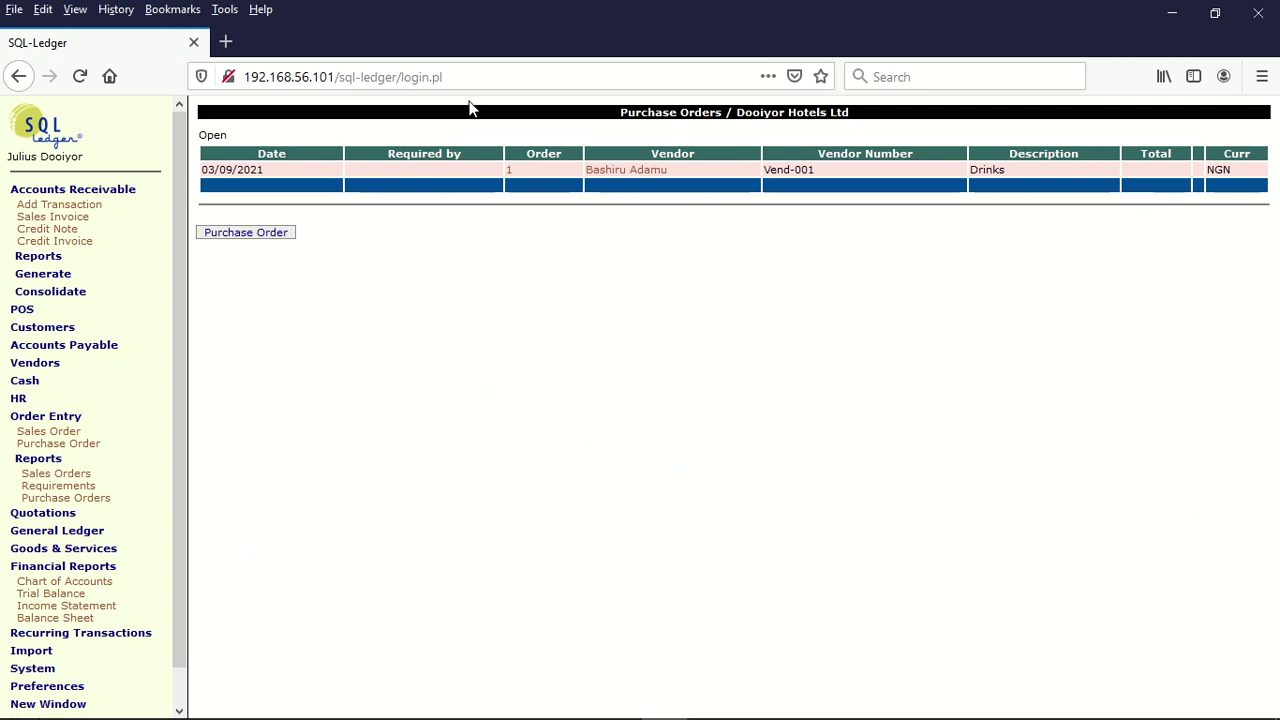
{"action": "left_click", "coordinate": [510, 171]}
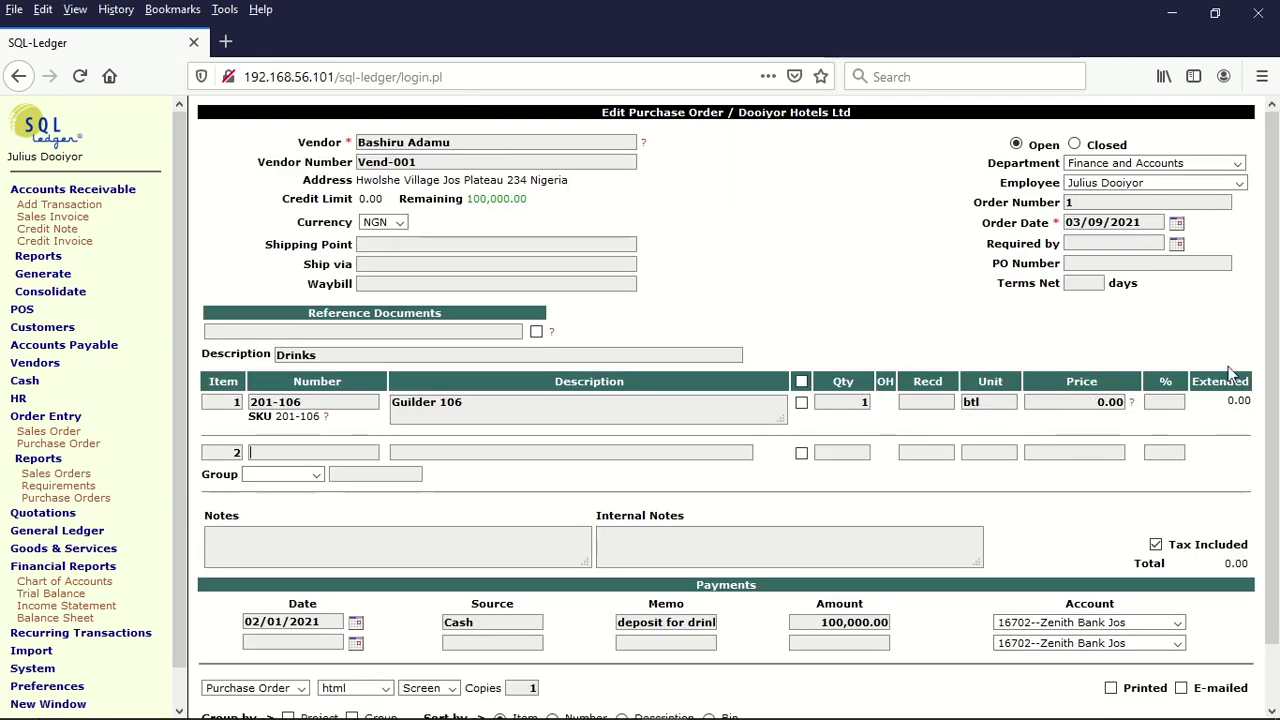
{"action": "scroll", "coordinate": [1277, 531], "scroll_direction": "down", "scroll_amount": 3}
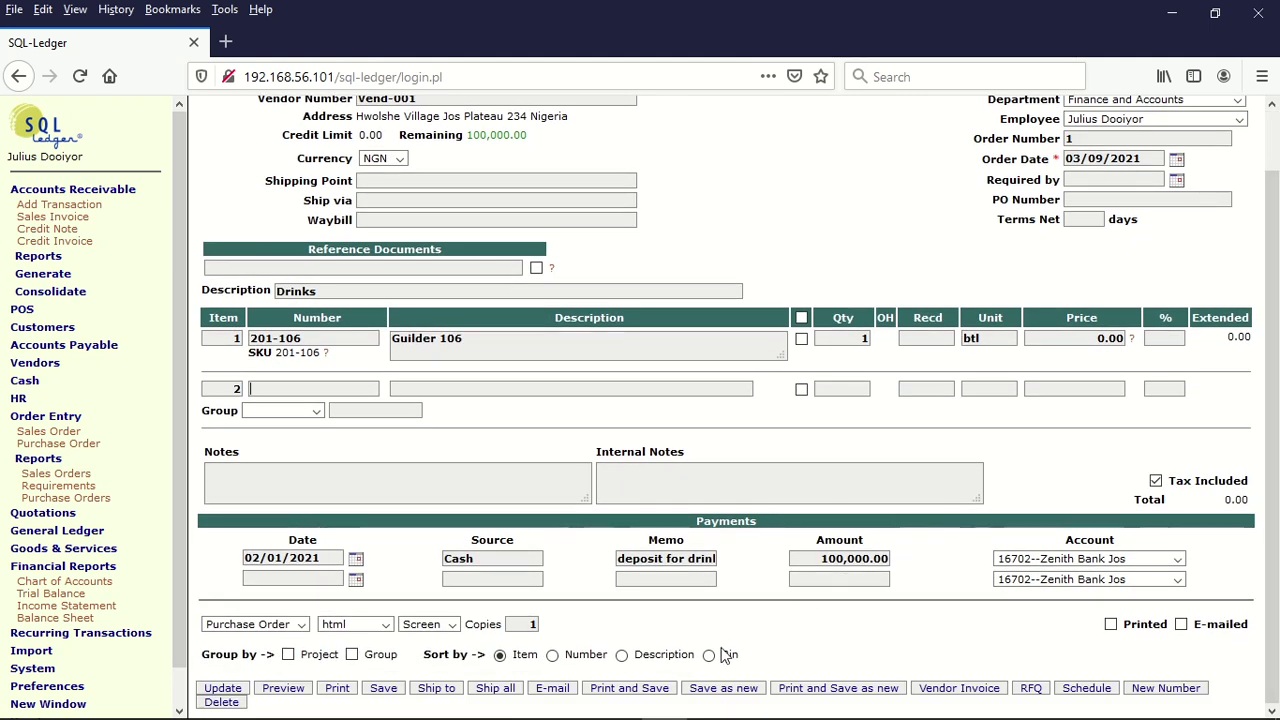
{"action": "left_click", "coordinate": [958, 687]}
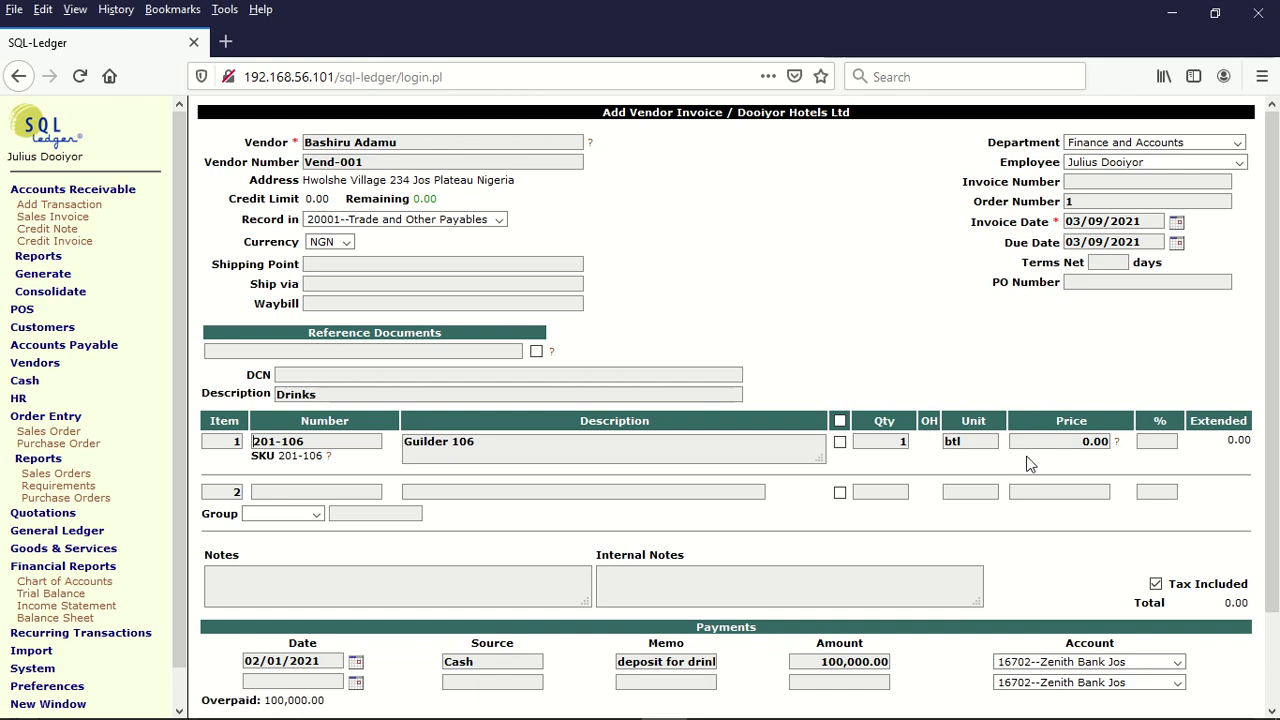
- Set Guilder 106 to 50 btl at 2,000.00, update the 100,000.00 total and post the invoice
{"action": "double_click", "coordinate": [1078, 444]}
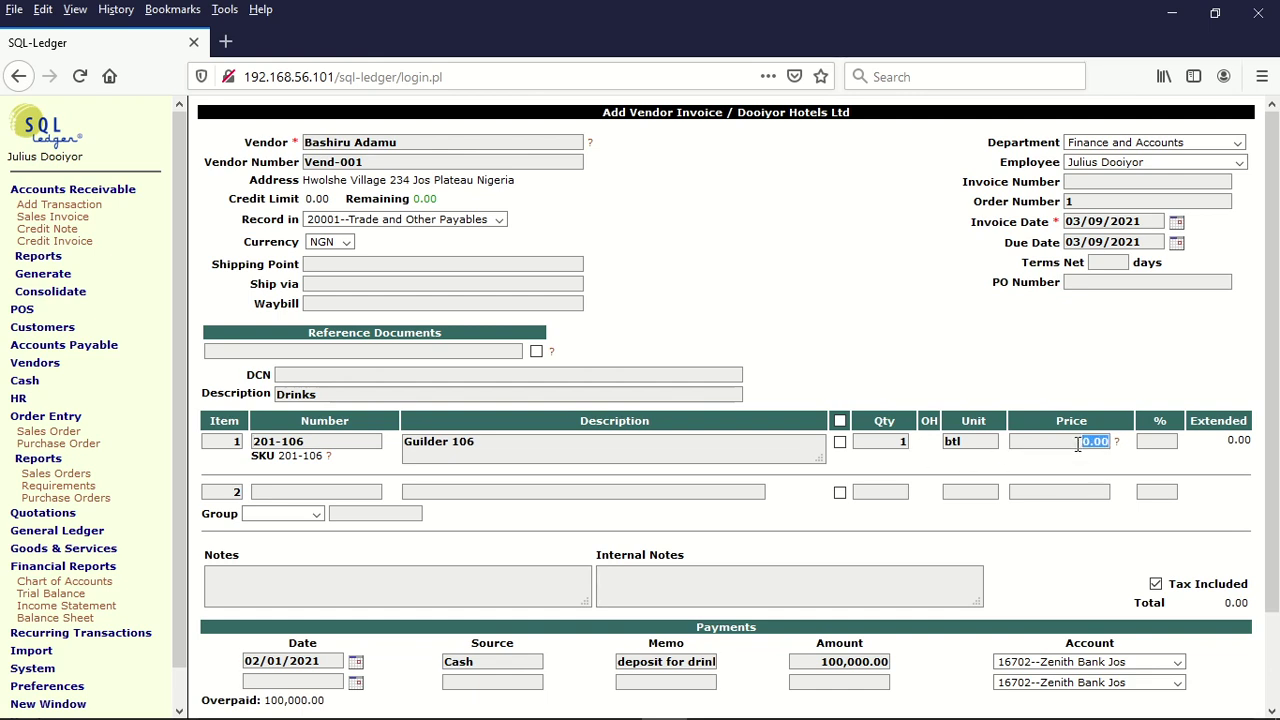
{"action": "type", "text": "20"}
{"action": "double_click", "coordinate": [897, 443]}
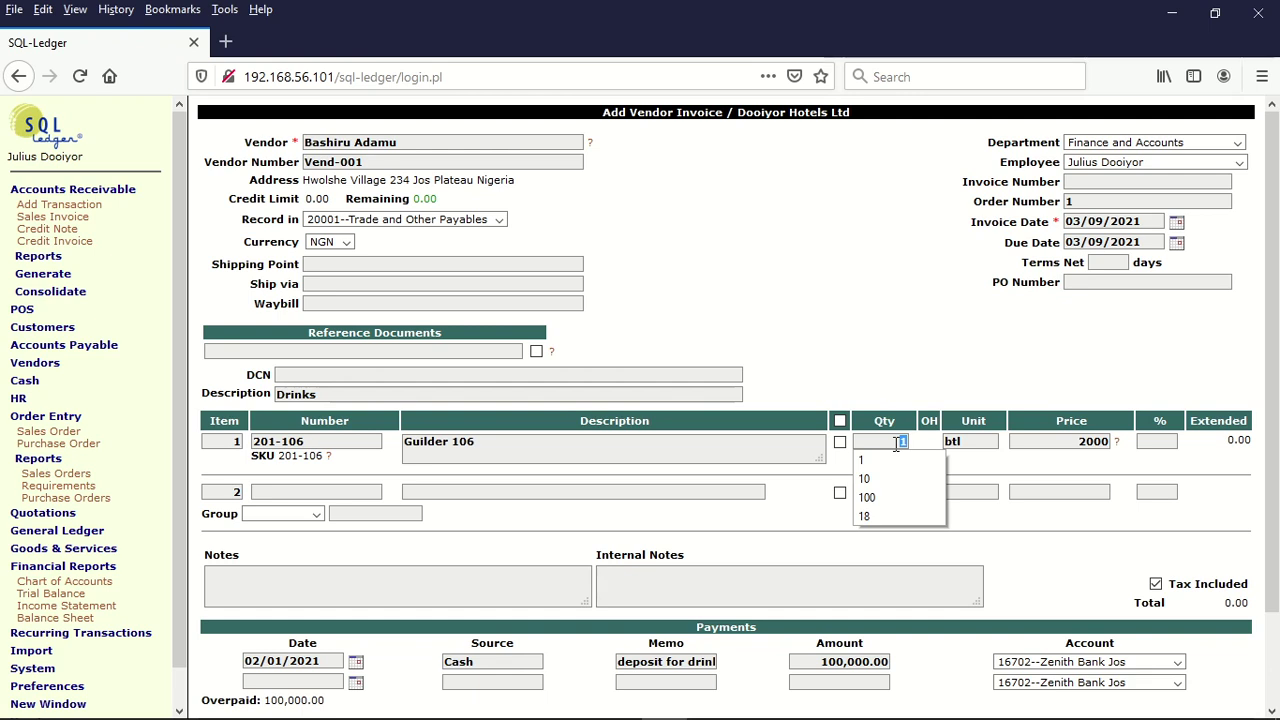
{"action": "type", "text": "50"}
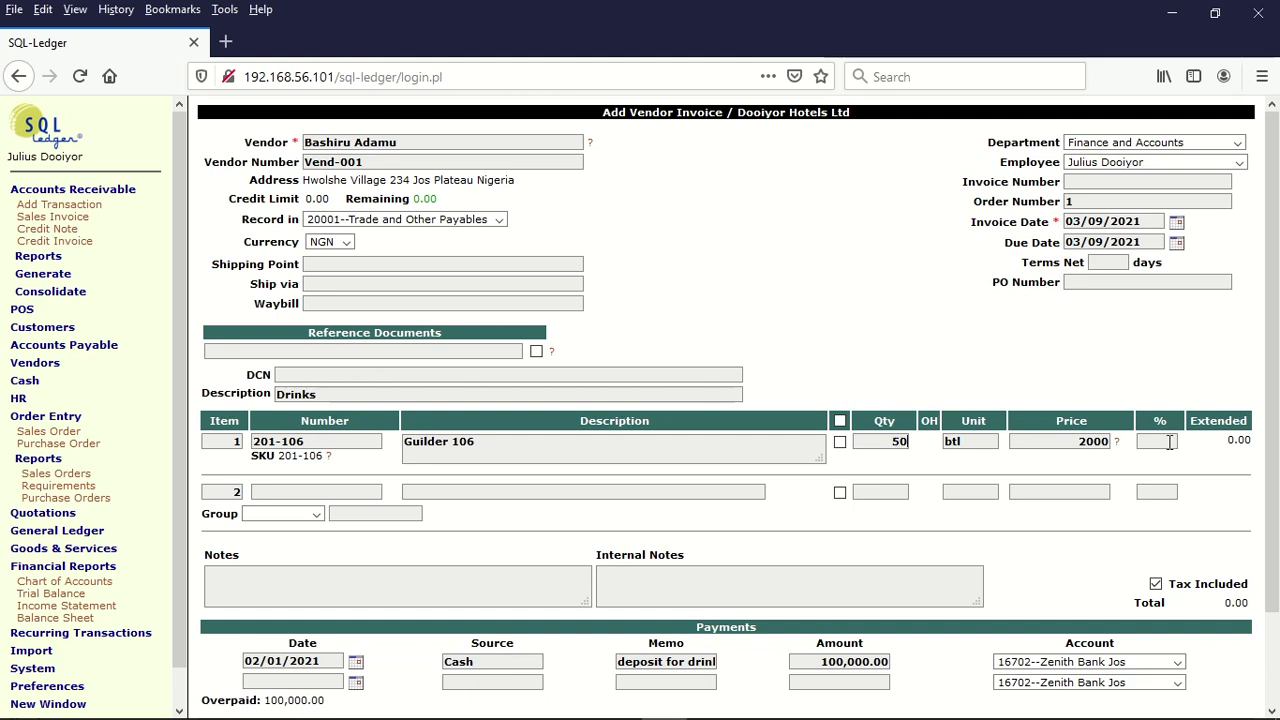
{"action": "scroll", "coordinate": [1277, 398], "scroll_direction": "down", "scroll_amount": 2}
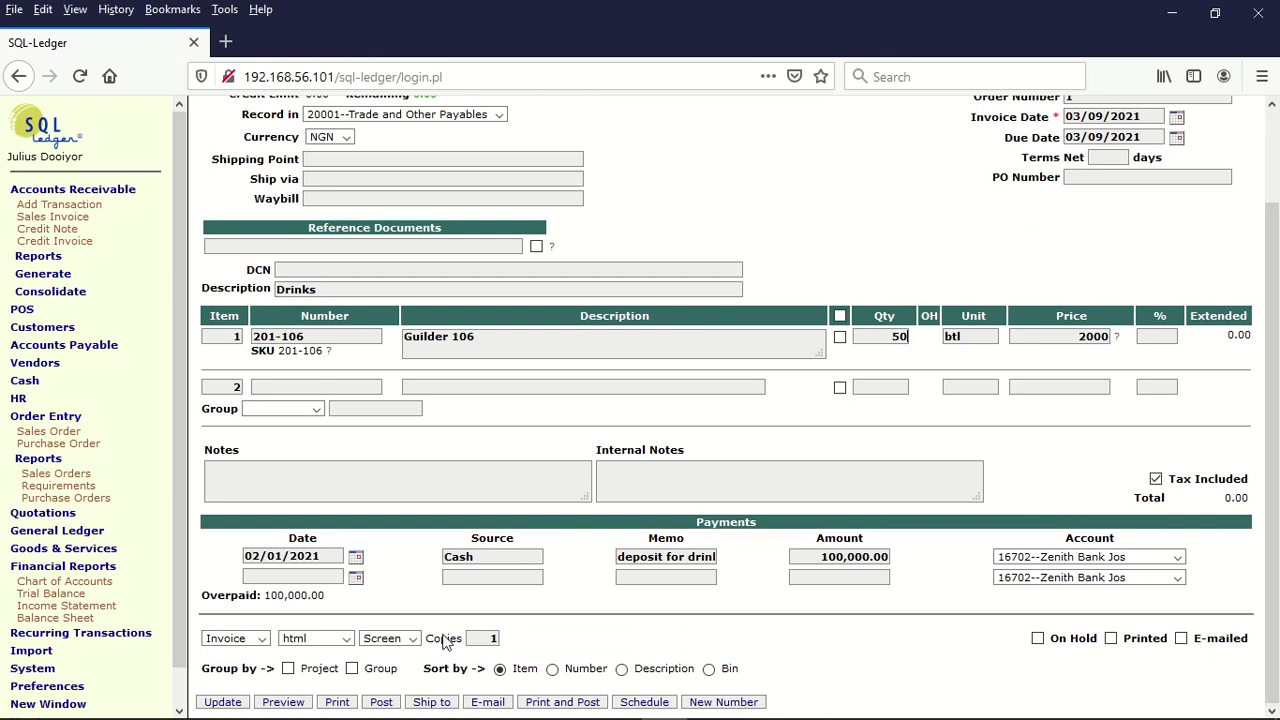
{"action": "left_click", "coordinate": [213, 701]}
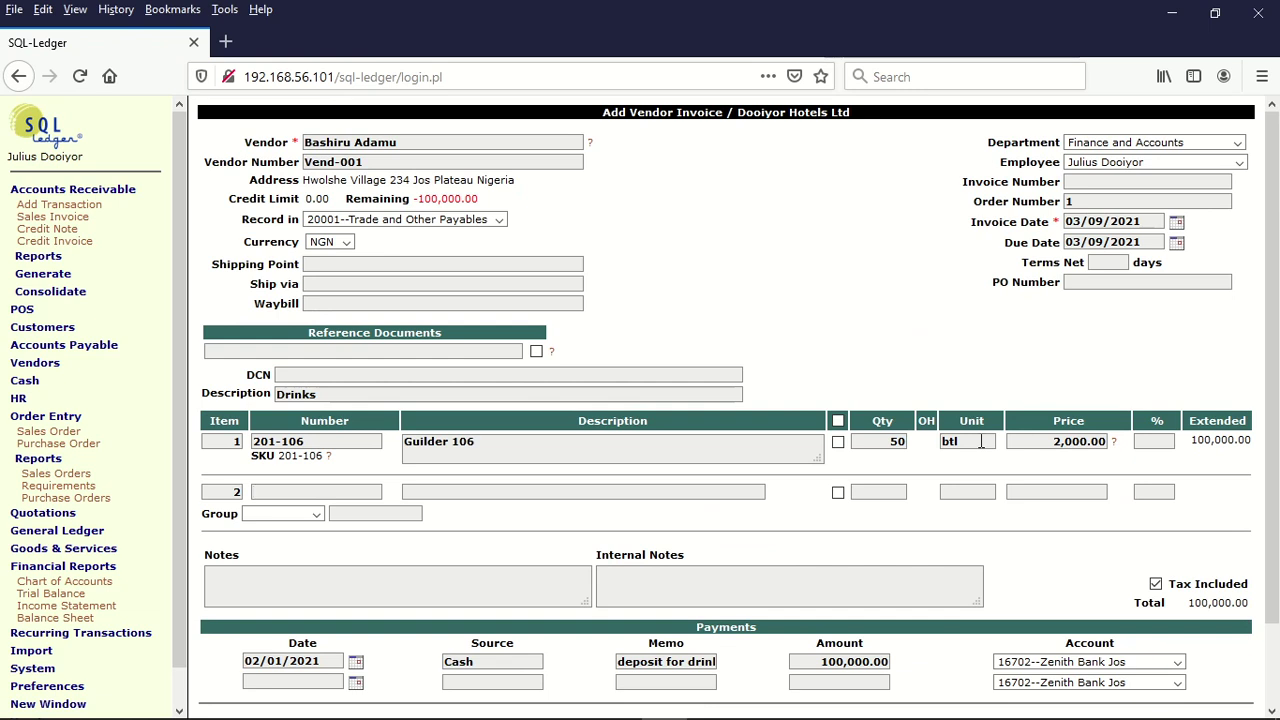
{"action": "scroll", "coordinate": [1277, 268], "scroll_direction": "down", "scroll_amount": 2}
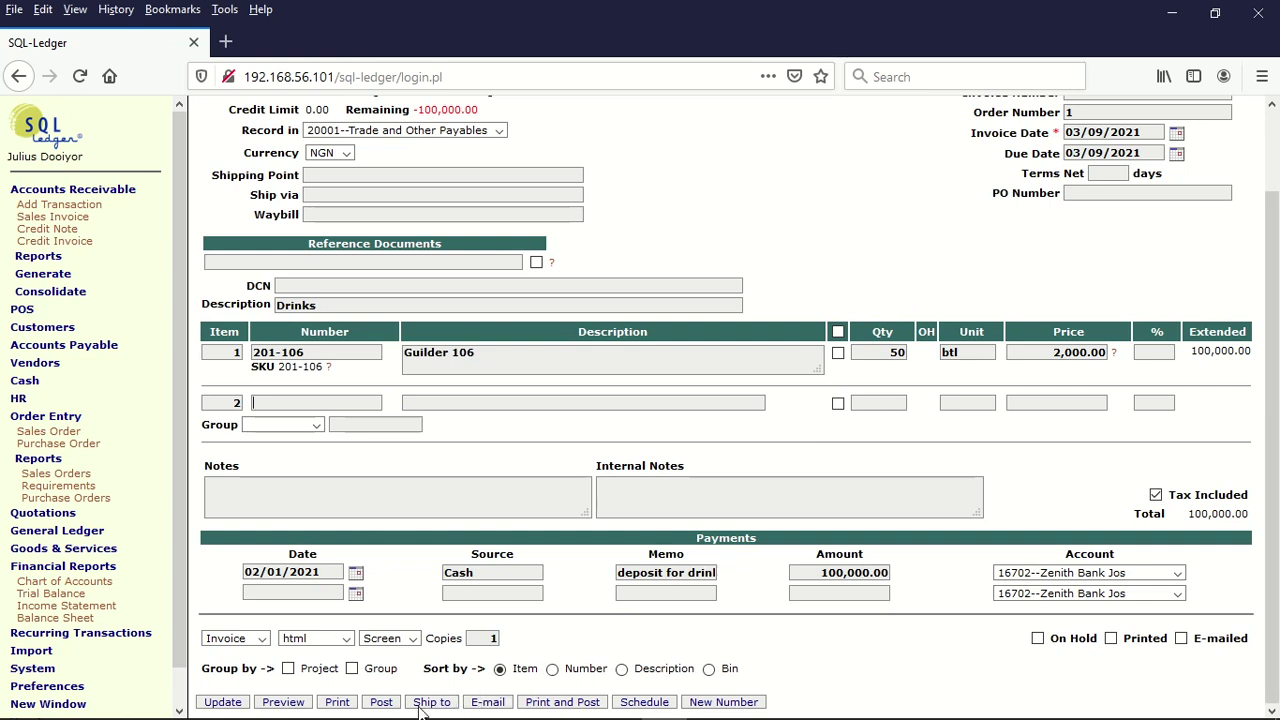
{"action": "left_click", "coordinate": [381, 702]}
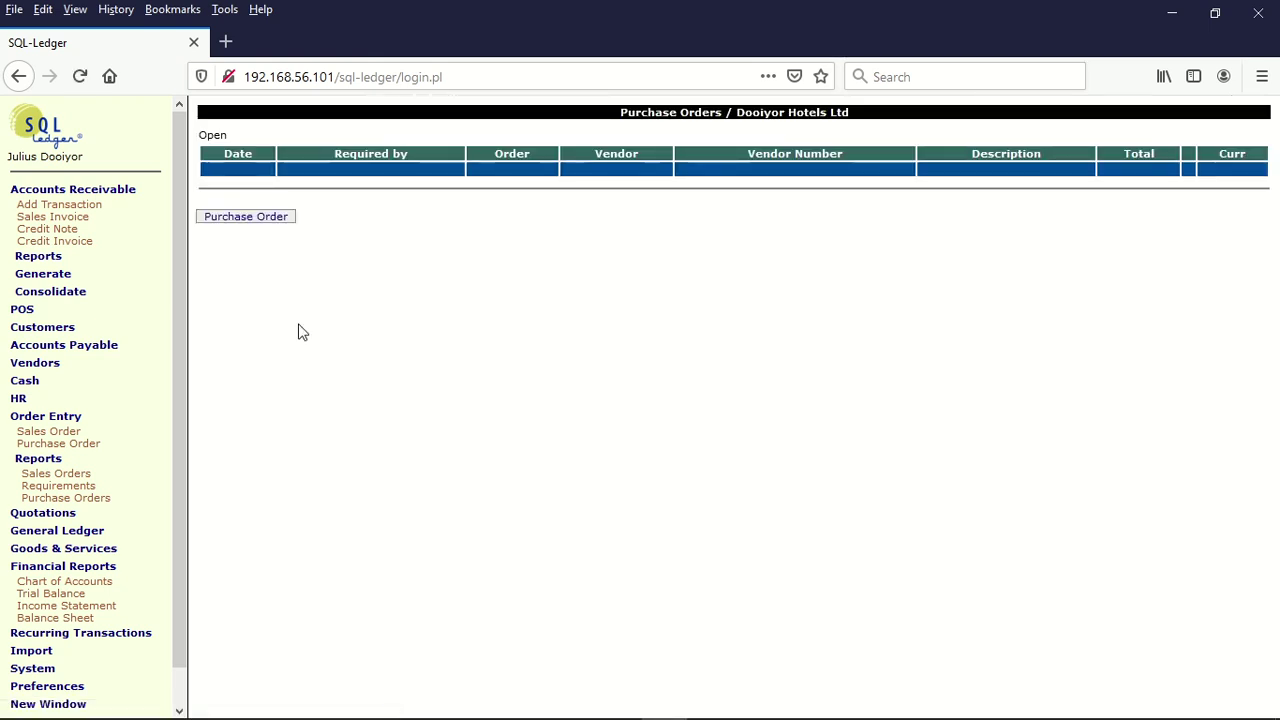
- Run the Trial Balance, totalling 242,000.00 on both sides, then collapse and re-expand sidebar menus
{"action": "left_click", "coordinate": [55, 596]}
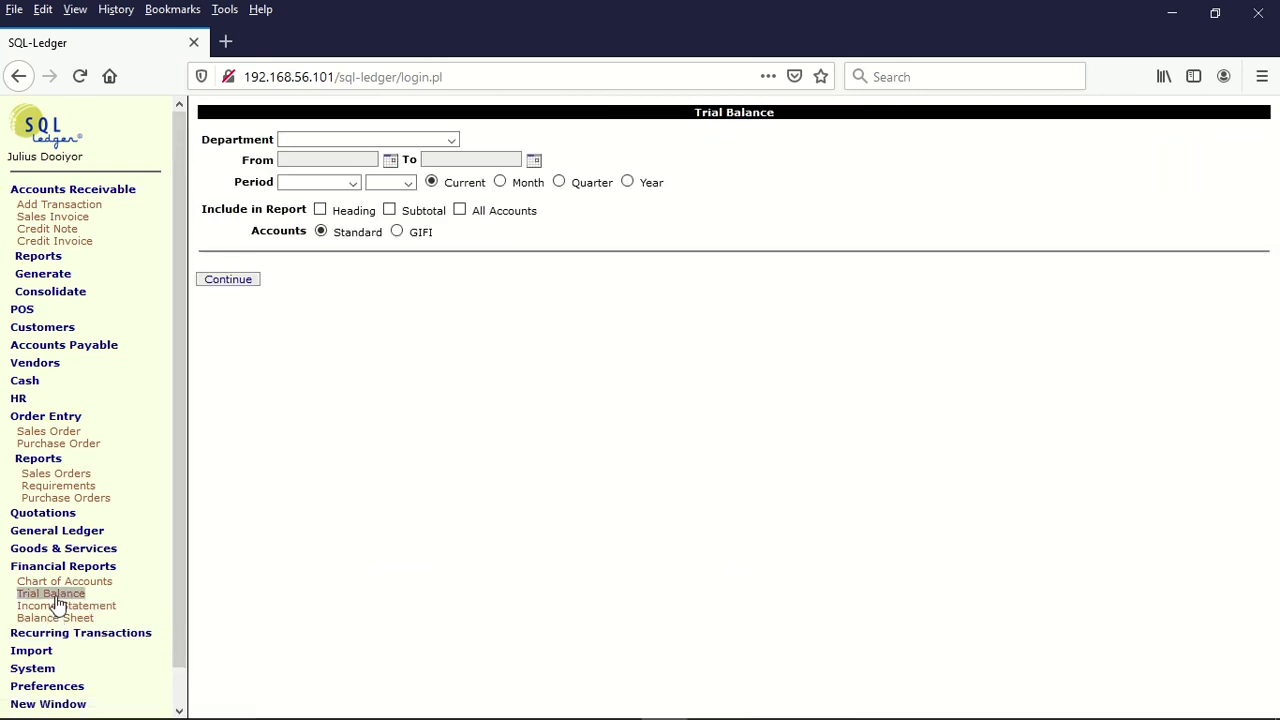
{"action": "left_click", "coordinate": [227, 284]}
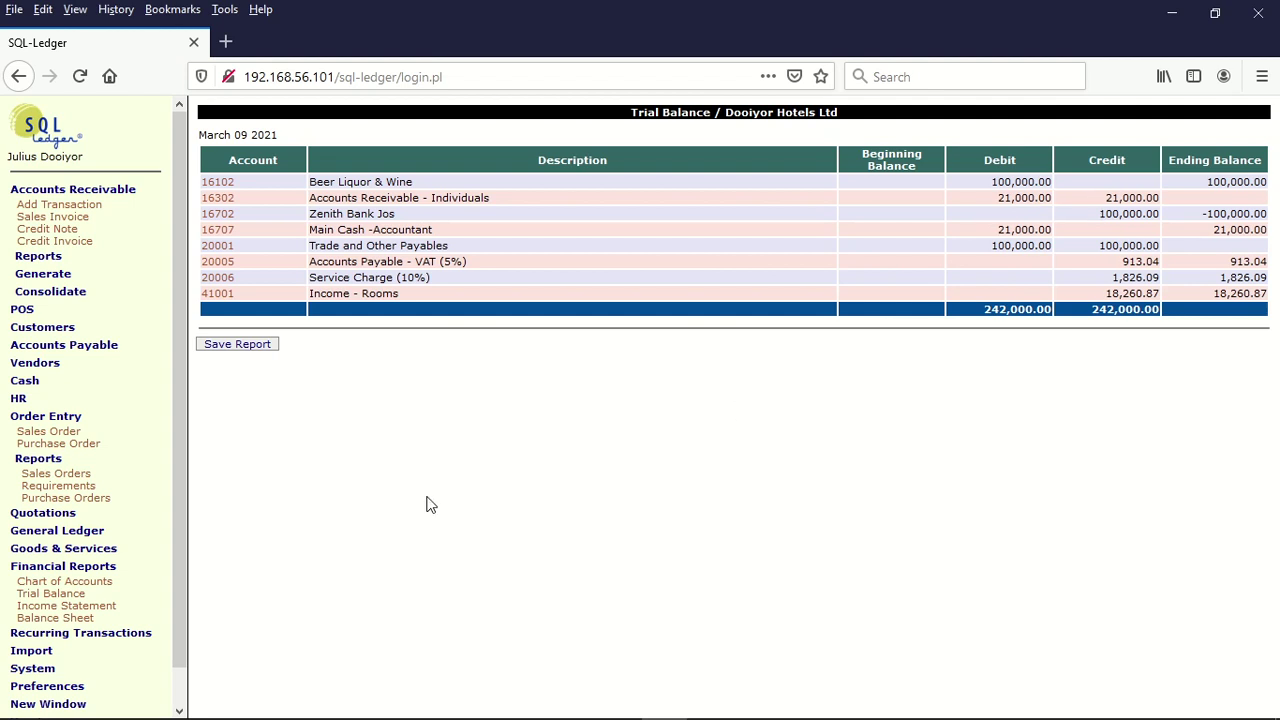
{"action": "left_click", "coordinate": [66, 567]}
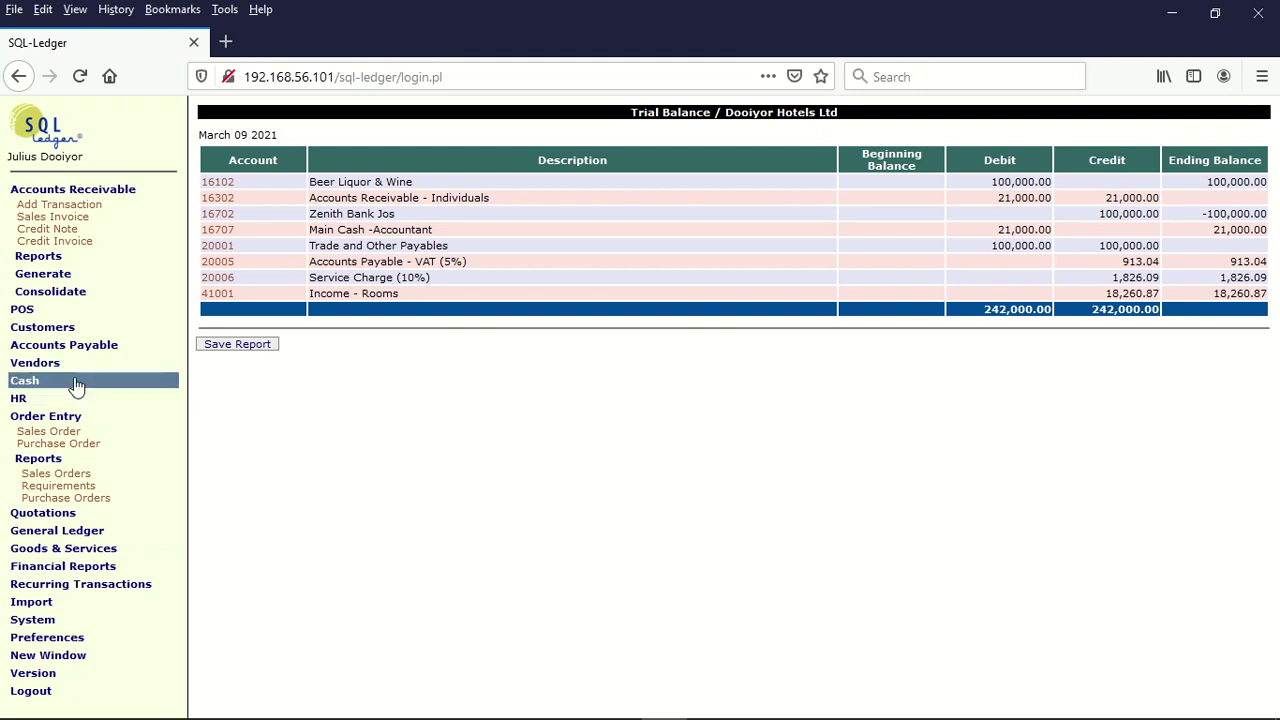
{"action": "left_click", "coordinate": [52, 416]}
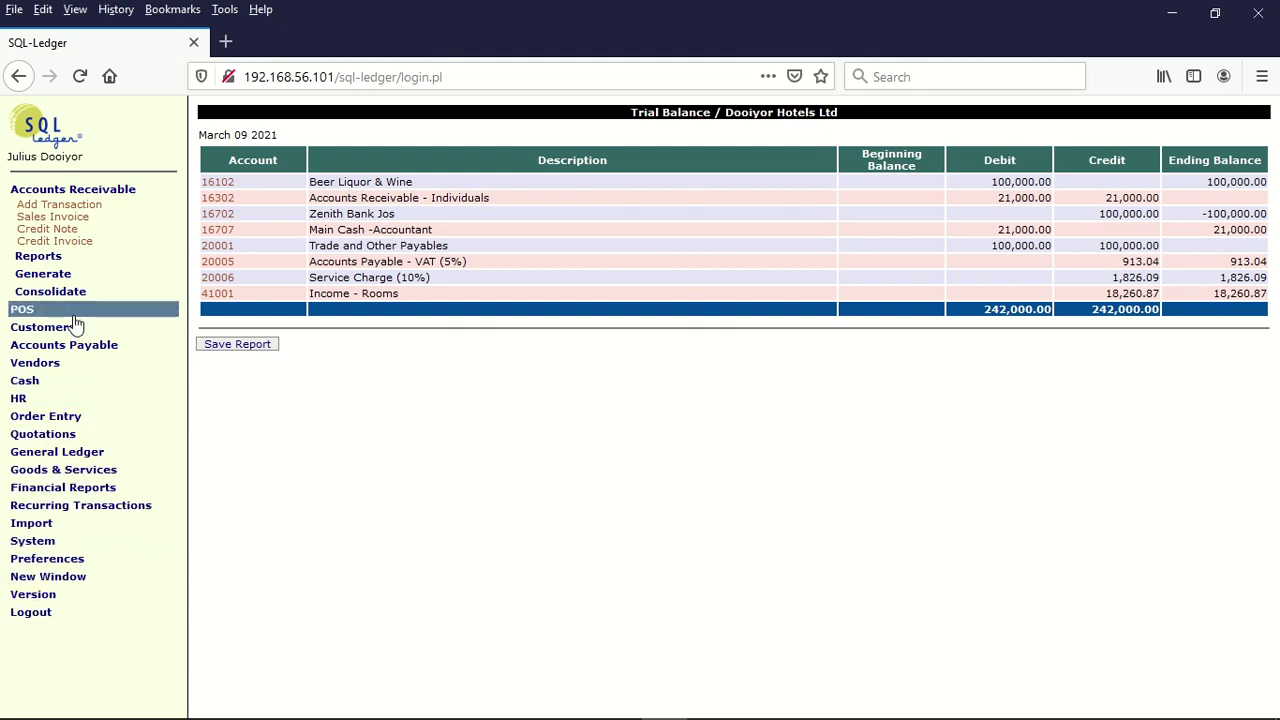
{"action": "left_click", "coordinate": [87, 200]}
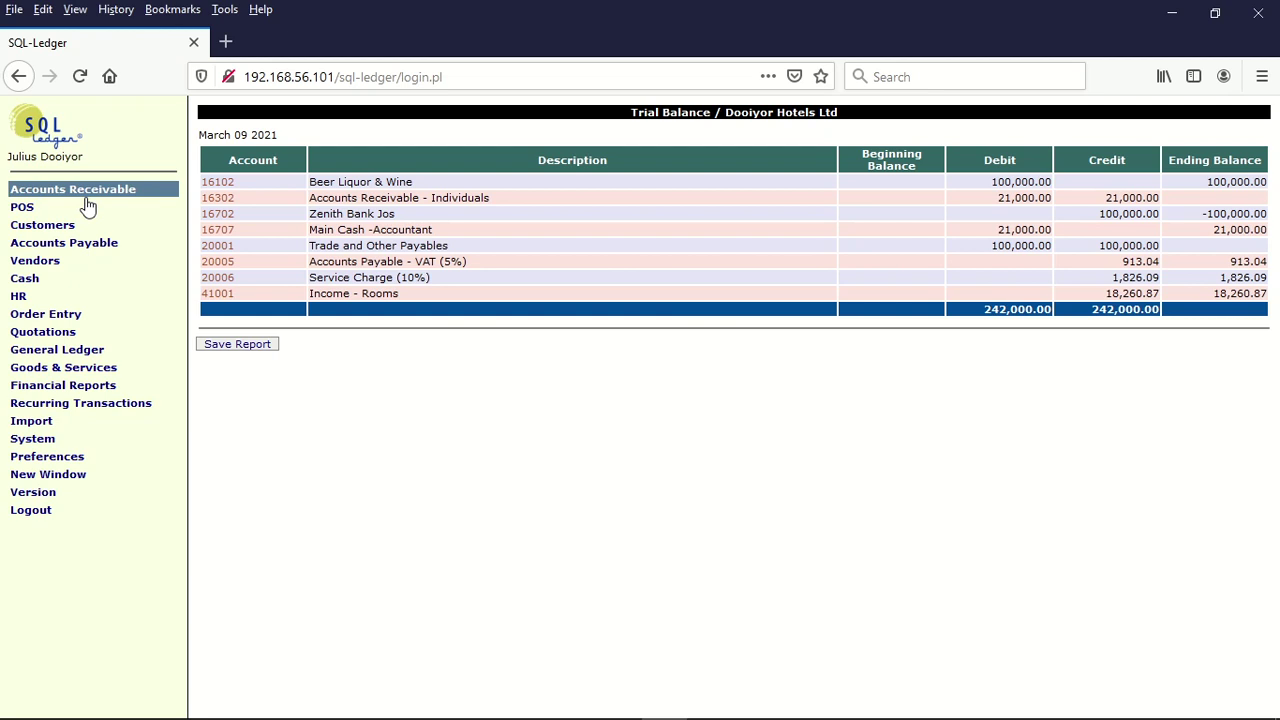
{"action": "left_click", "coordinate": [89, 390]}
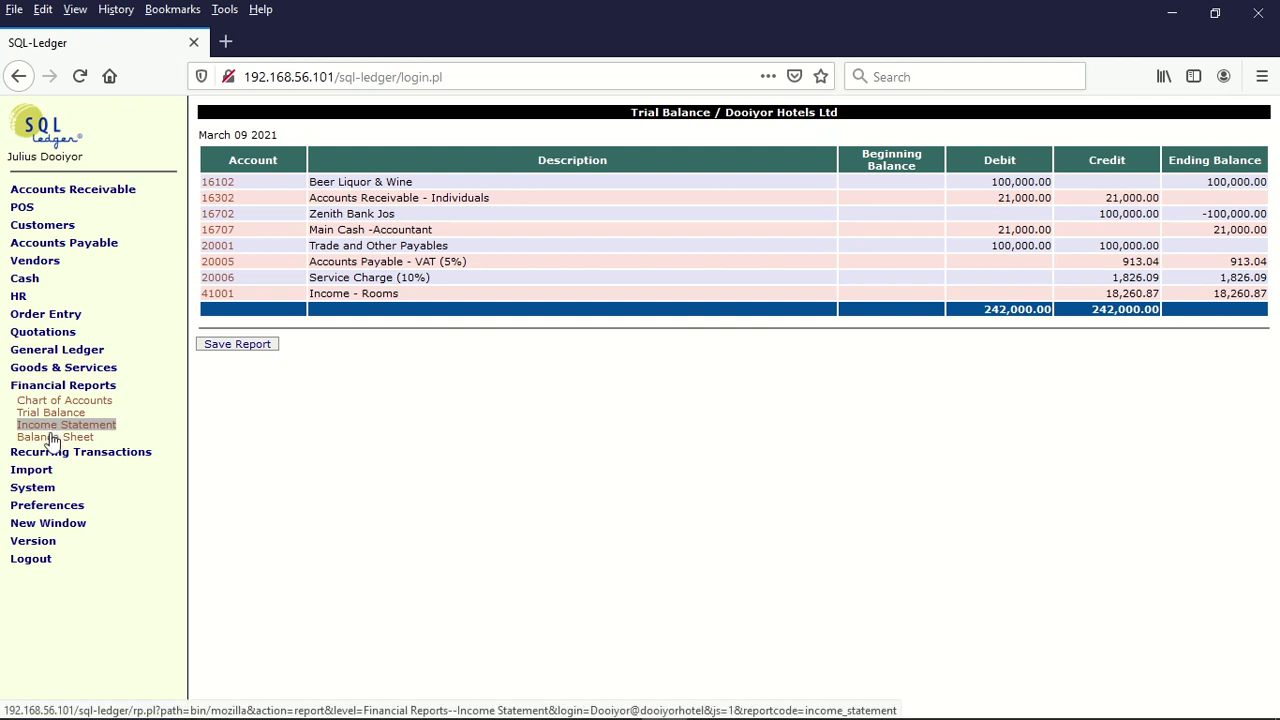
- Run the Balance Sheet as at Mar 09 2021: assets 21,000.00, liabilities 2,739.13, equity 18,260.87
{"action": "left_click", "coordinate": [55, 437]}
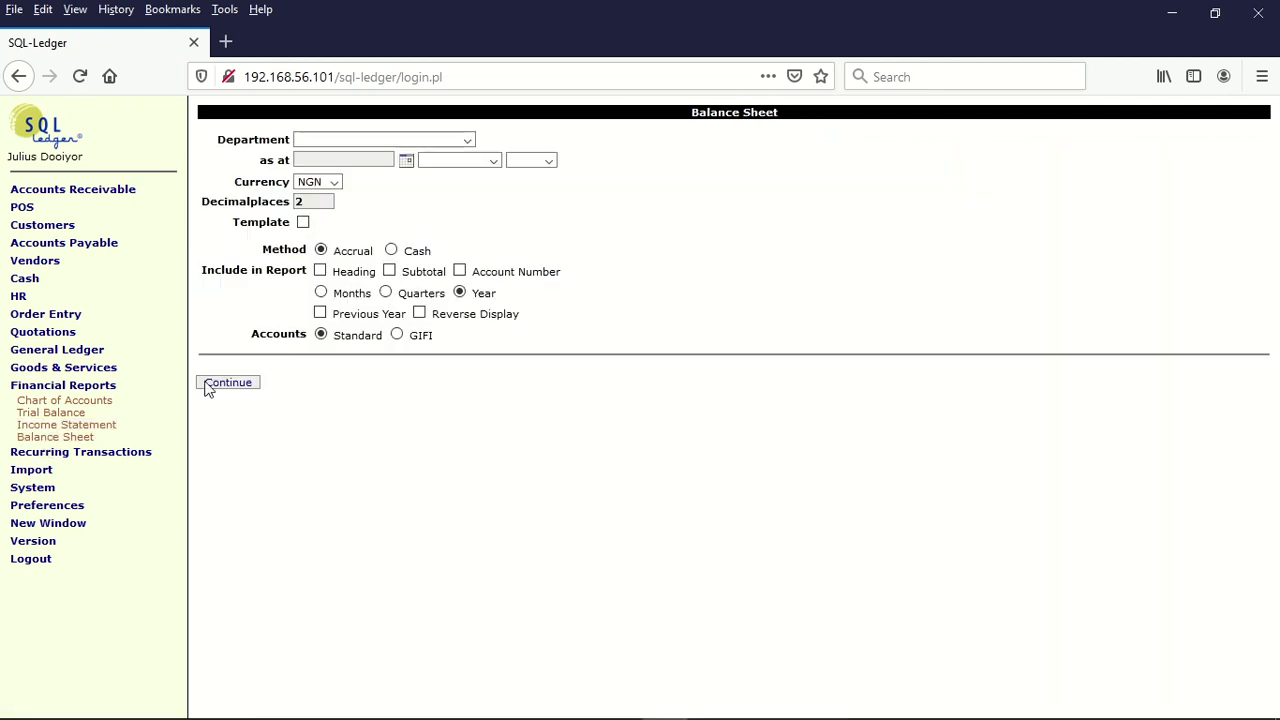
{"action": "left_click", "coordinate": [220, 383]}
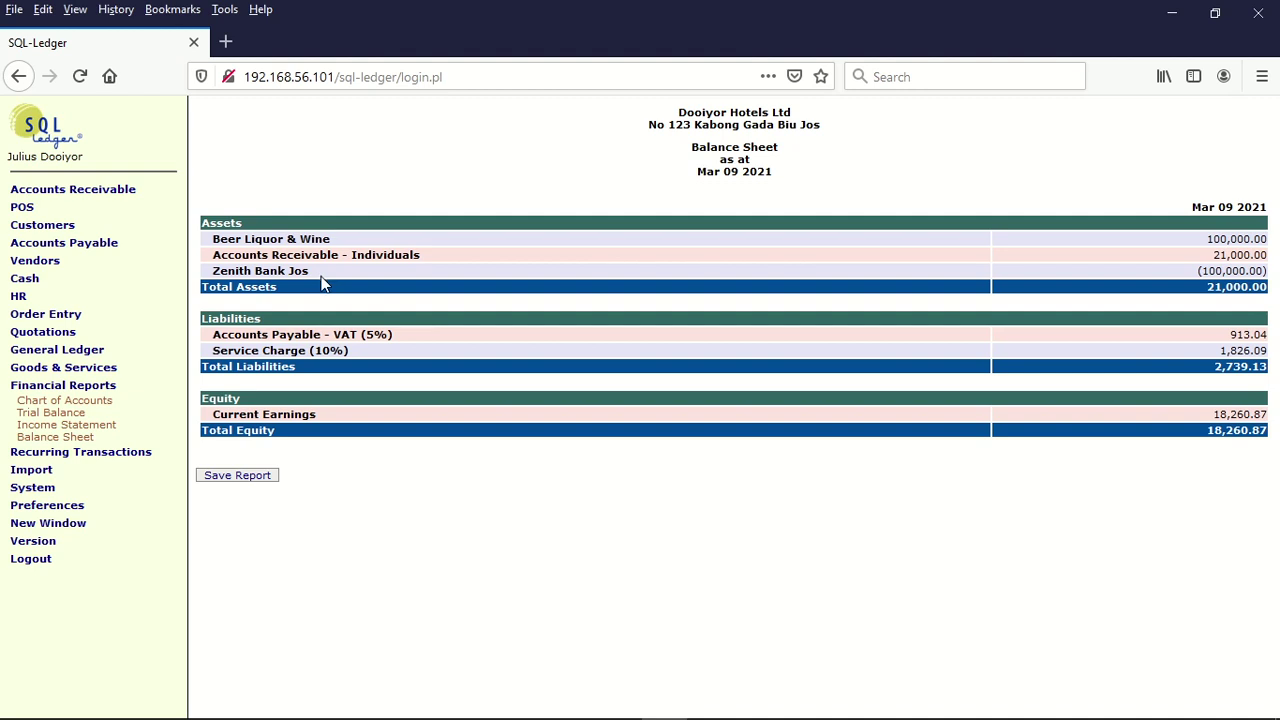
- Run the Income Statement for Feb 01 to Mar 09 2021, showing Income - Rooms 18,260.87
{"action": "left_click", "coordinate": [102, 428]}
{"action": "left_click", "coordinate": [232, 404]}
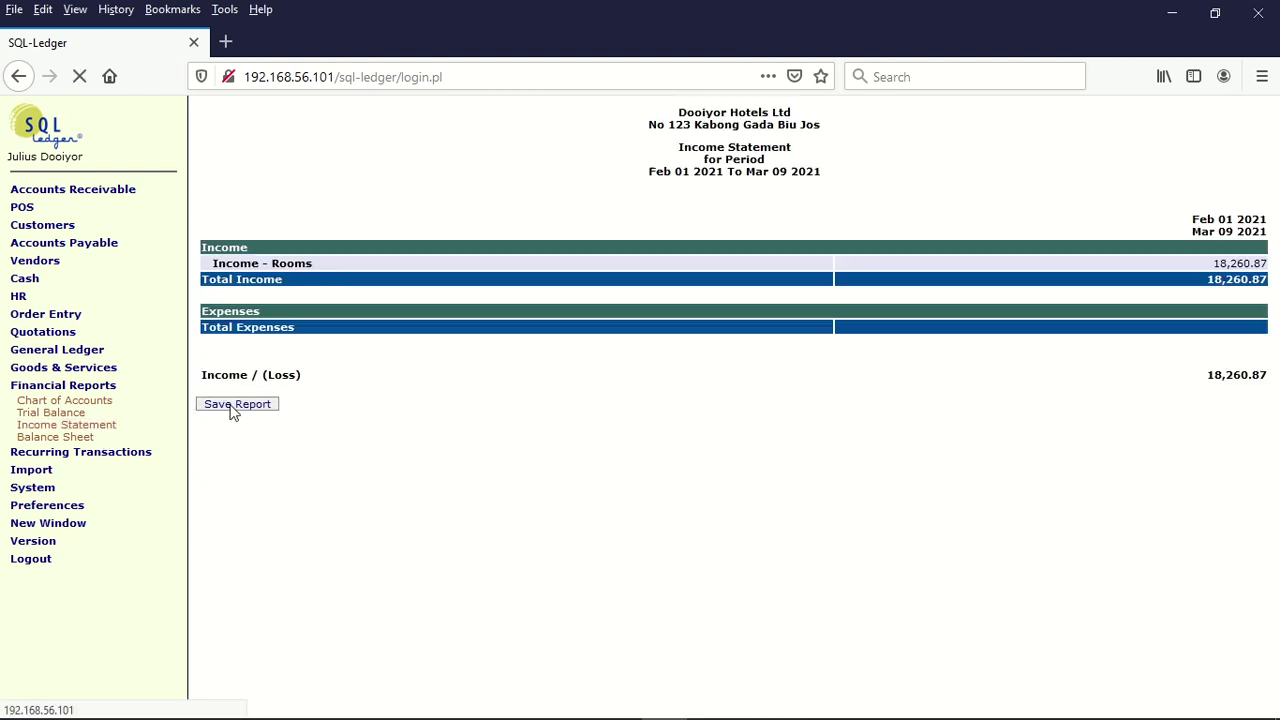